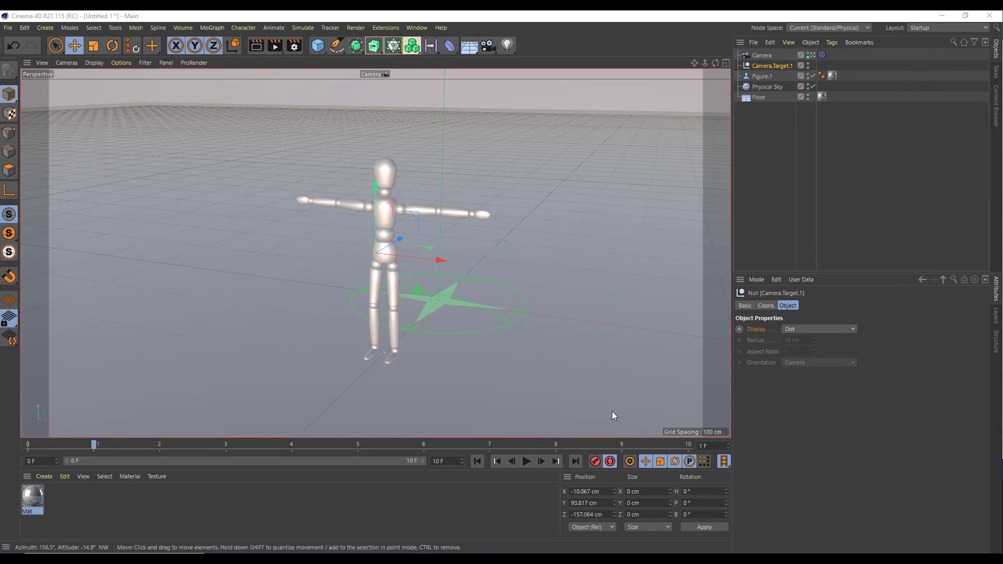
Step: Preview the camera animation across the timeline and return to frame 0
left_click(528, 462)
left_click(527, 461)
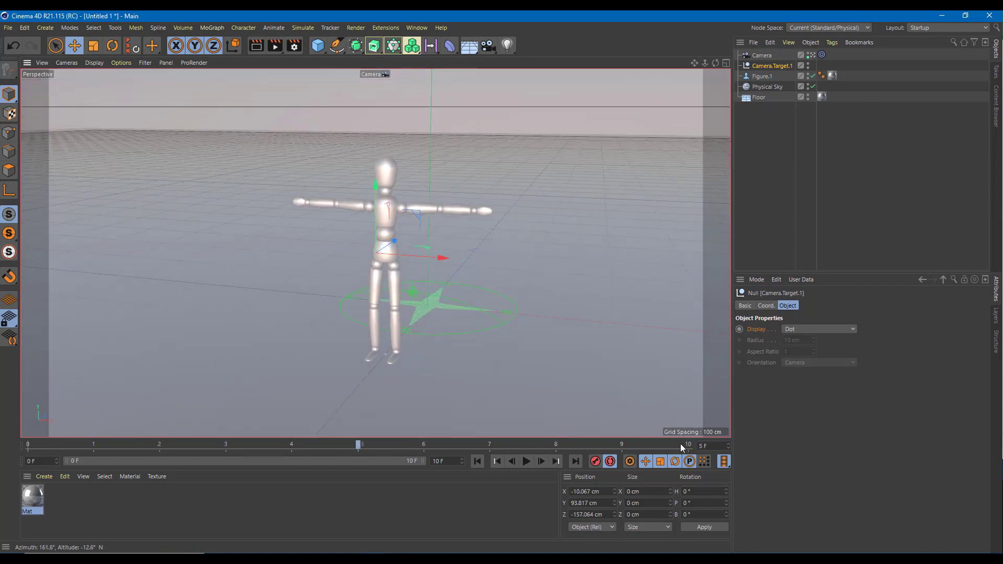
left_click_drag(680, 444, 21, 449)
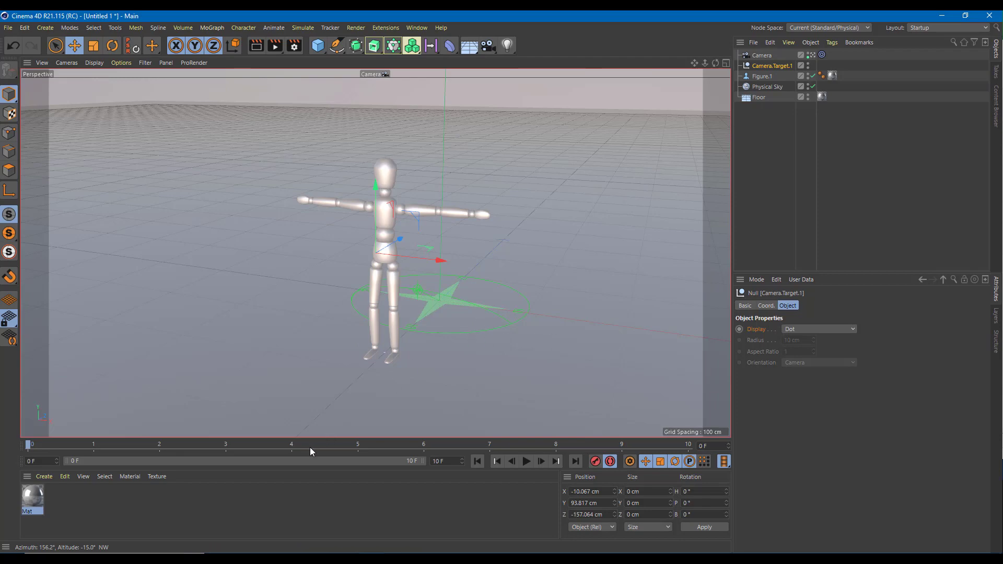
left_click_drag(312, 448, 17, 419)
Step: Add a Null object to the scene
left_click(320, 46)
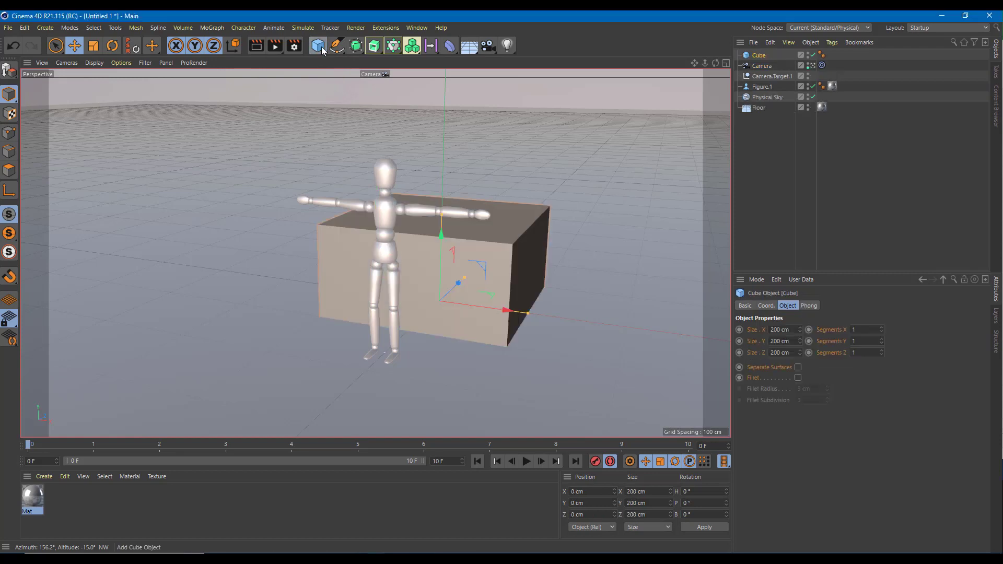
key("ctrl+z")
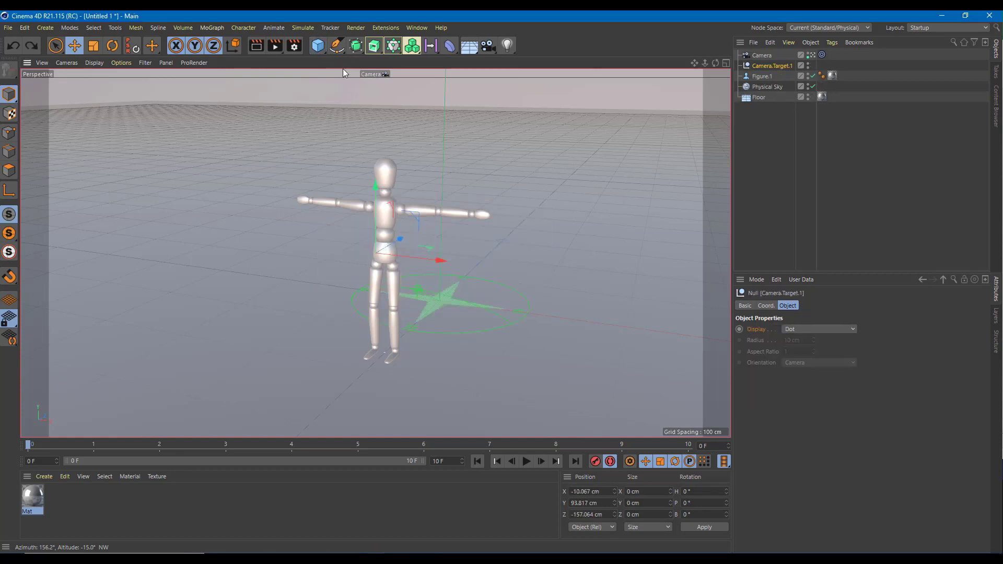
left_click(318, 47)
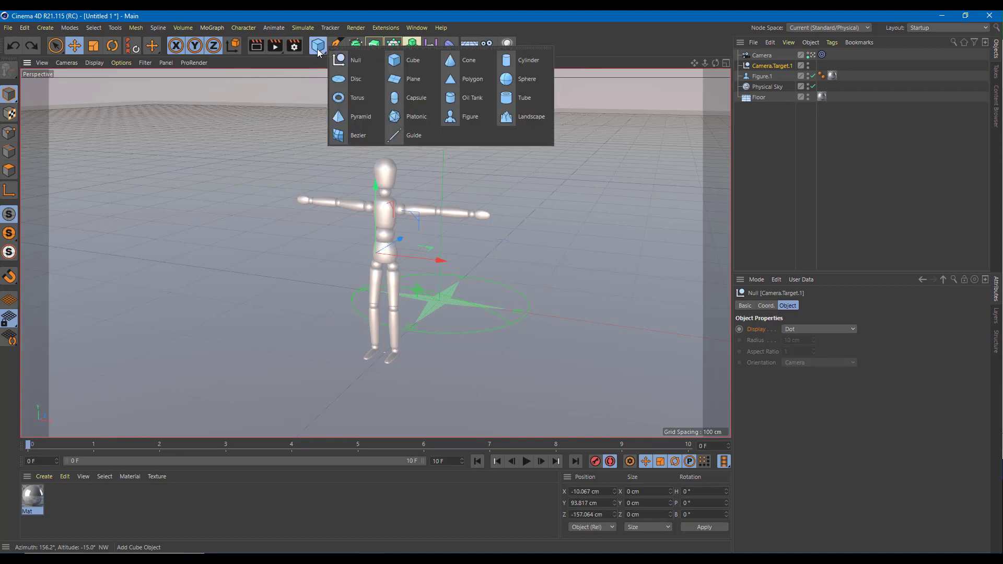
left_click(343, 62)
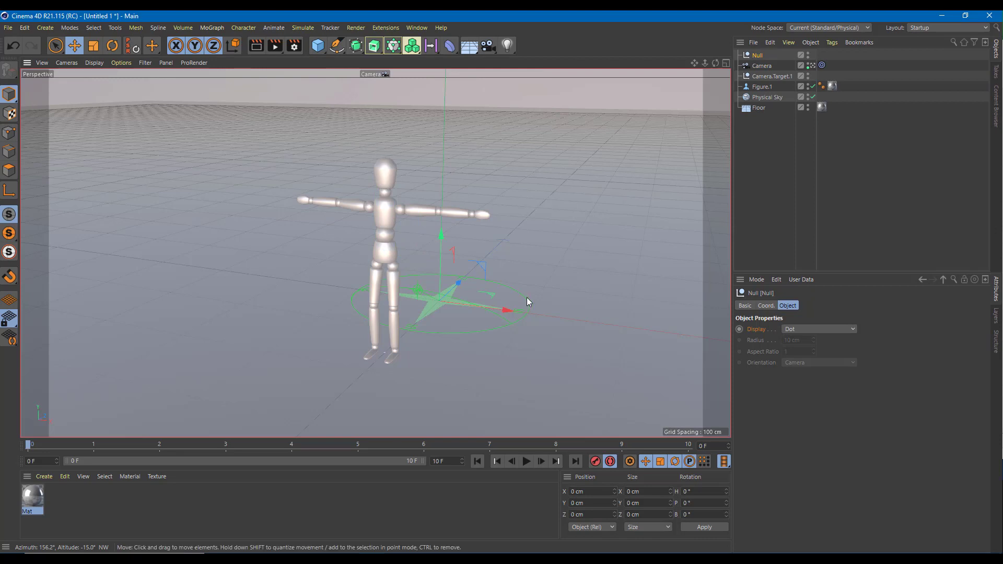
Step: Move the null up and in front of the figure's torso, to about Y 110 cm and Z -203 cm
left_click_drag(548, 341, 512, 337, "alt")
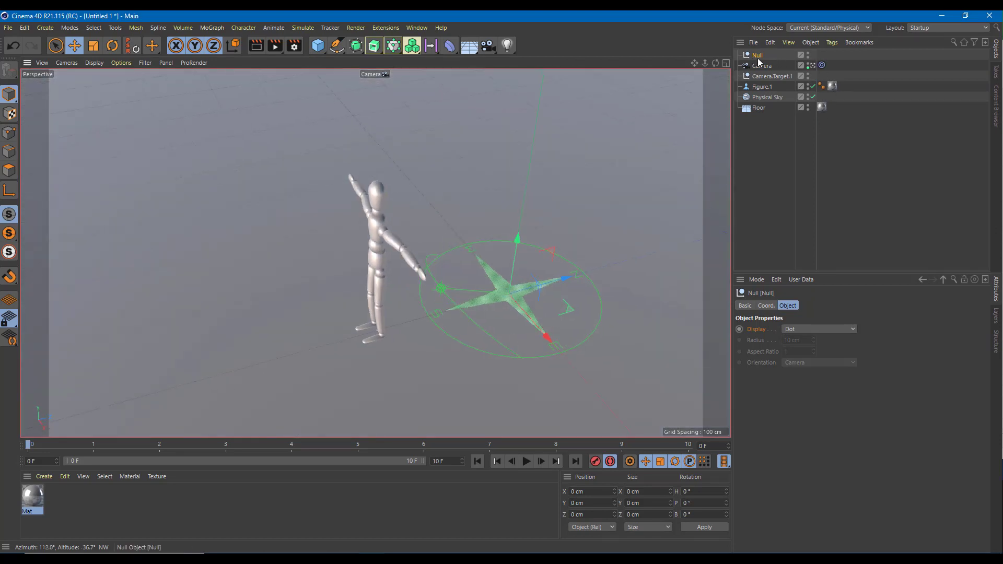
left_click_drag(565, 279, 401, 341)
left_click_drag(336, 290, 346, 202)
left_click_drag(569, 350, 644, 367, "alt")
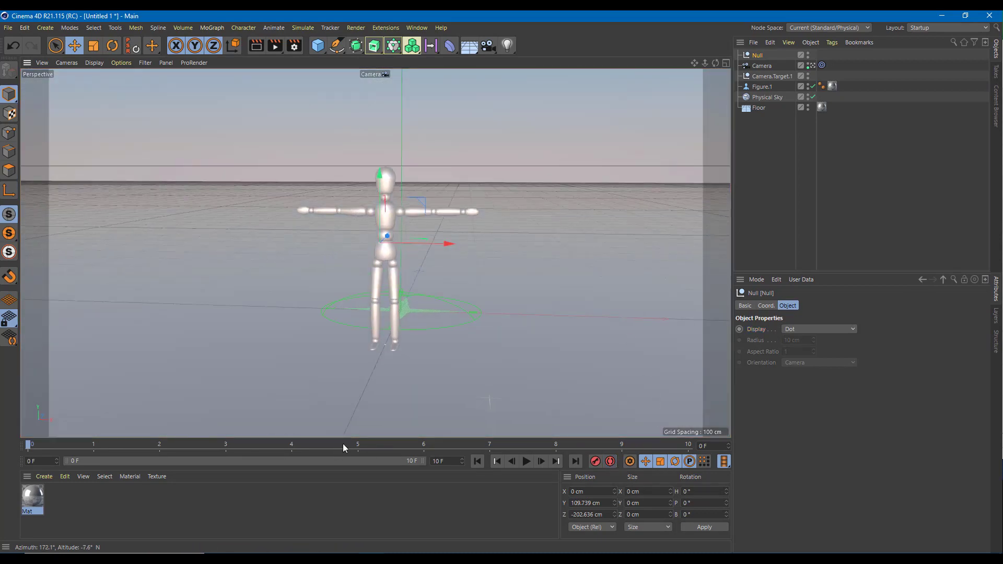
Step: Check the null's placement through the animation up to frame 10 and nudge it to about Z -203.19 cm
left_click(622, 444)
left_click(160, 444)
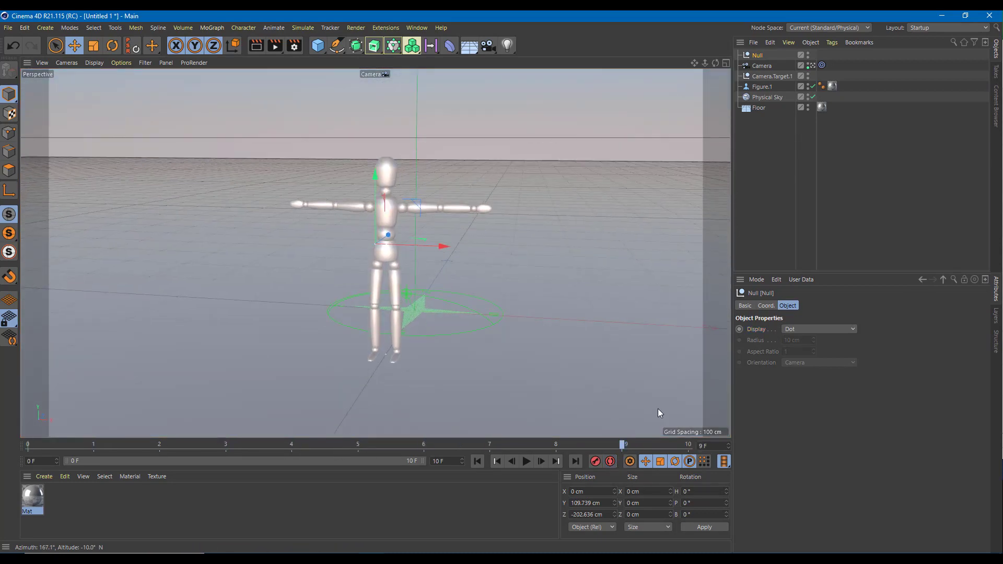
key("F8")
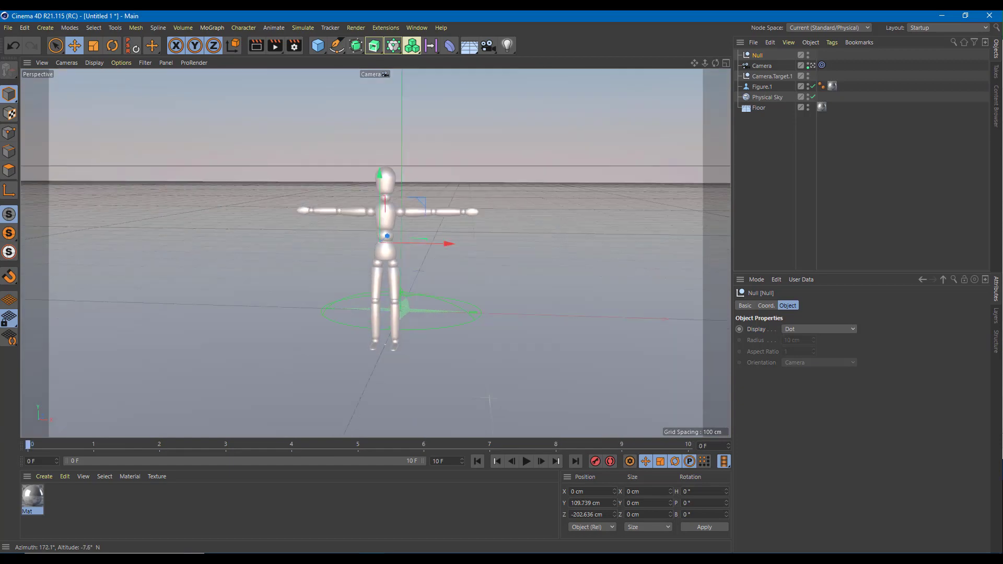
key("shift+f")
left_click(611, 461)
left_click_drag(613, 357, 609, 355, "alt")
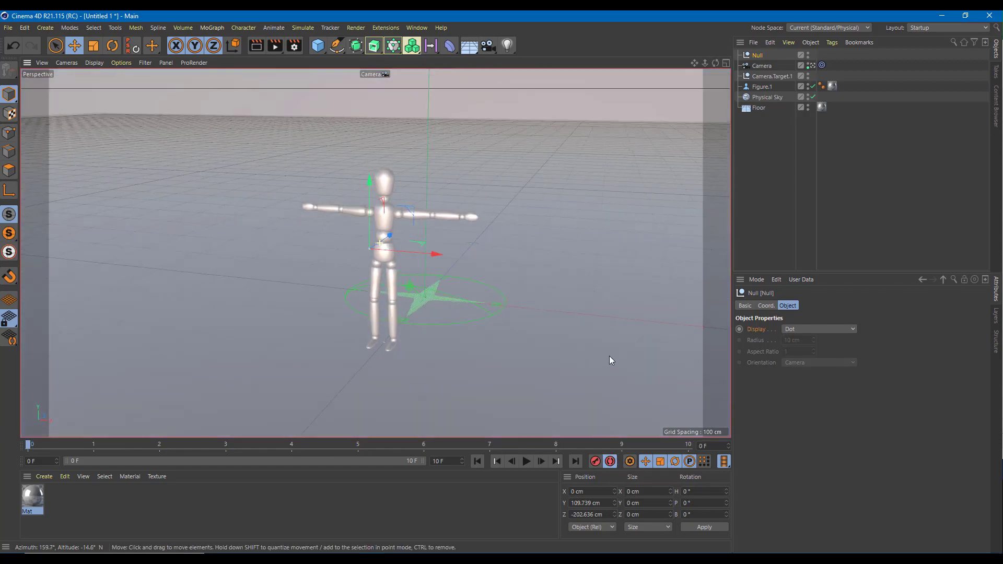
left_click(610, 462)
left_click_drag(447, 445, 74, 425)
key("shift+g")
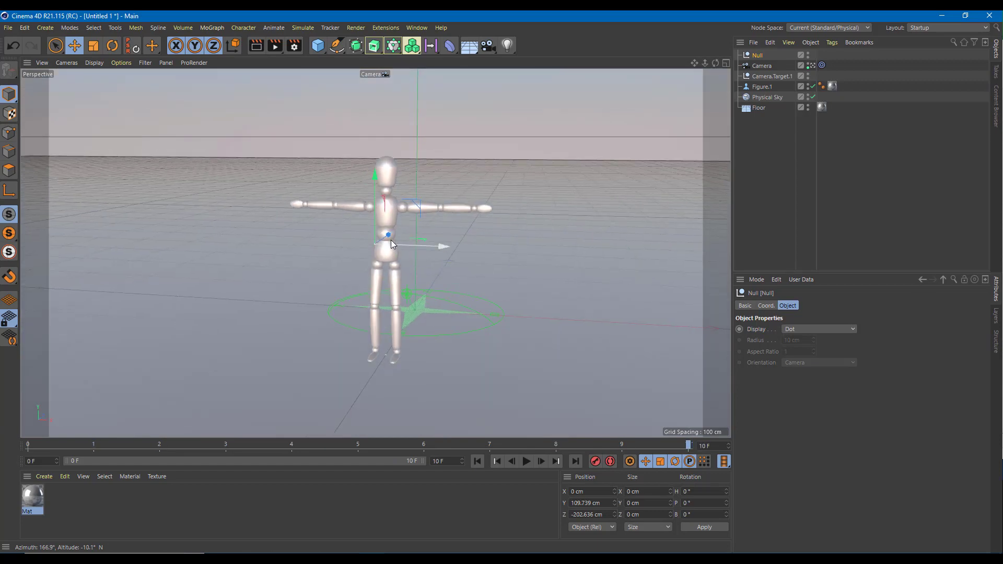
left_click_drag(387, 240, 389, 238)
Step: Add an External Compositing render tag to the null
right_click(757, 56)
left_click(758, 56)
right_click(758, 56)
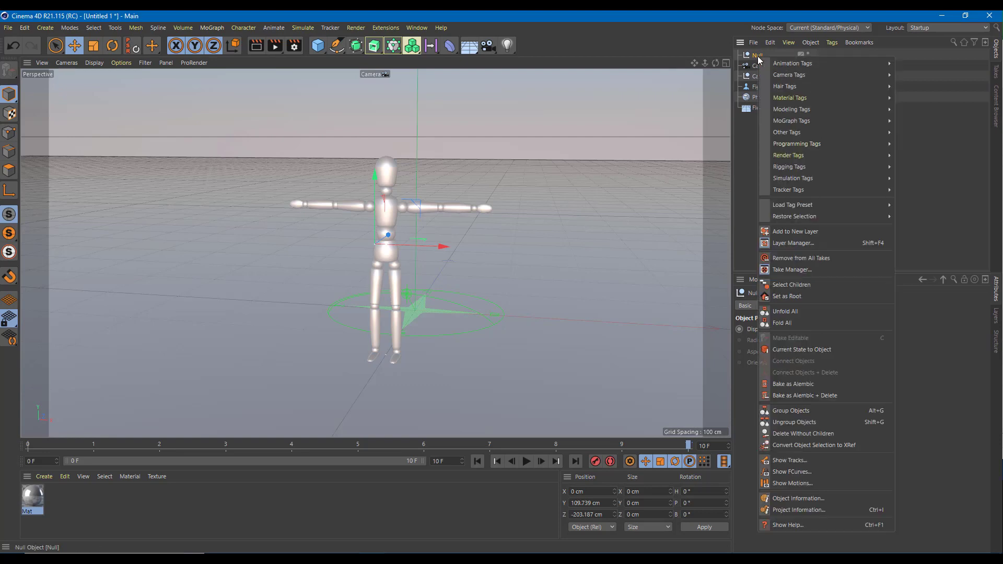
mouse_move(805, 156)
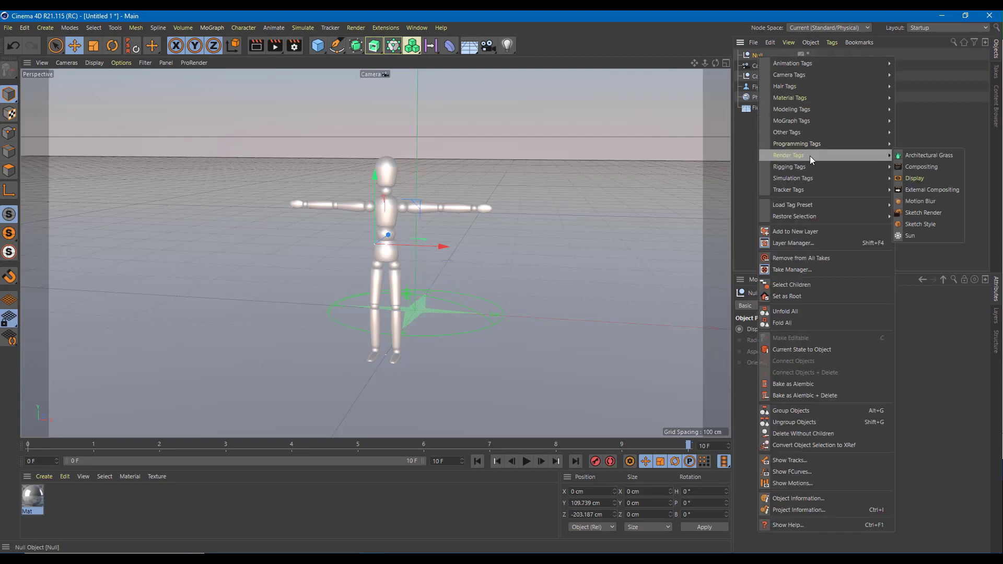
left_click(913, 192)
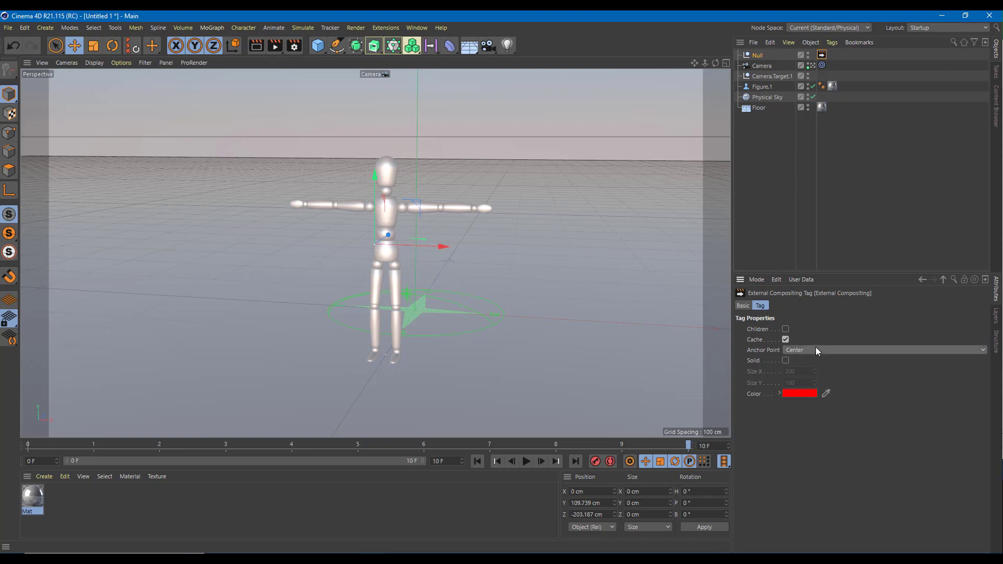
Step: Keep the tag's anchor point at Center, enable Solid, and set its size to 100 by 100
left_click(984, 350)
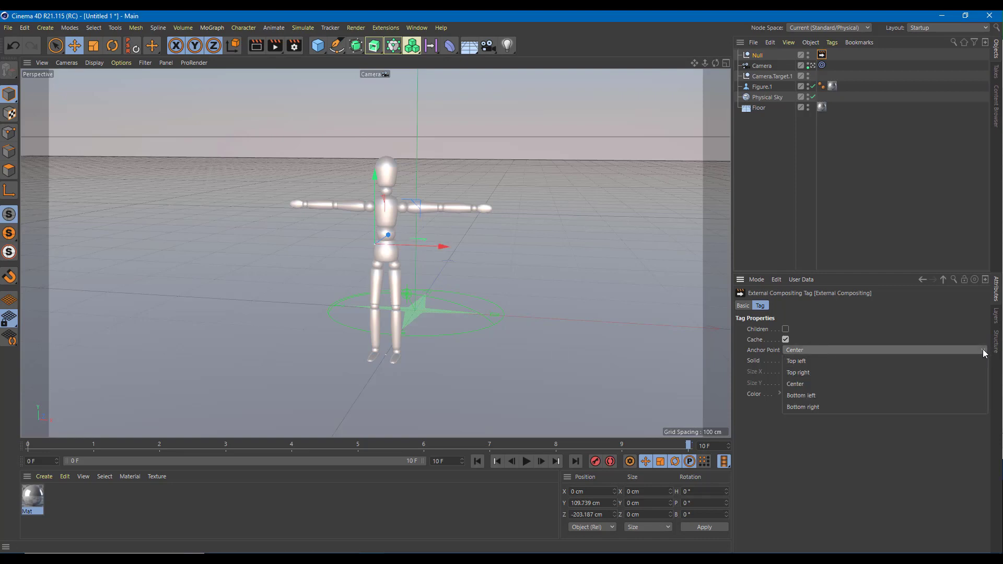
left_click(863, 385)
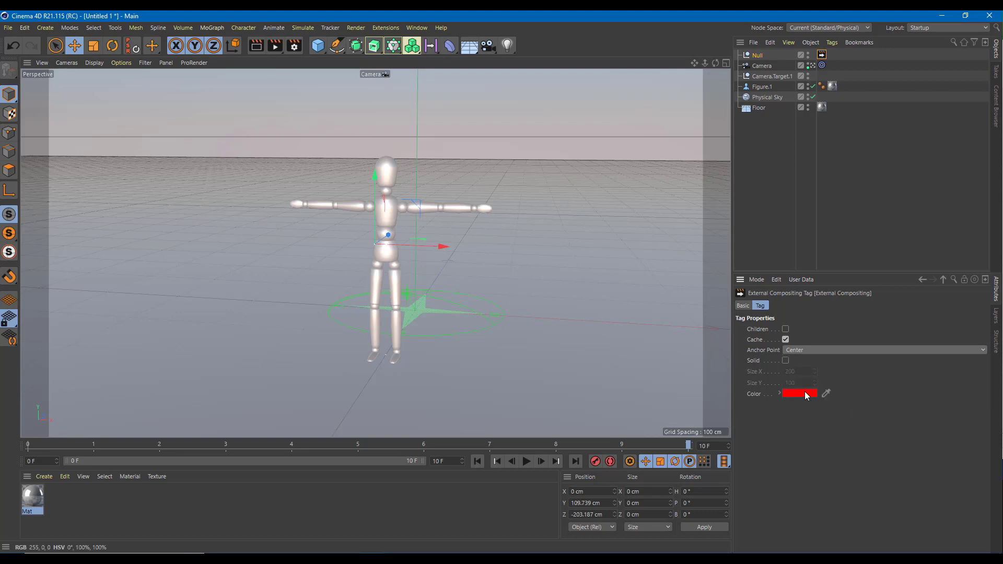
left_click(787, 361)
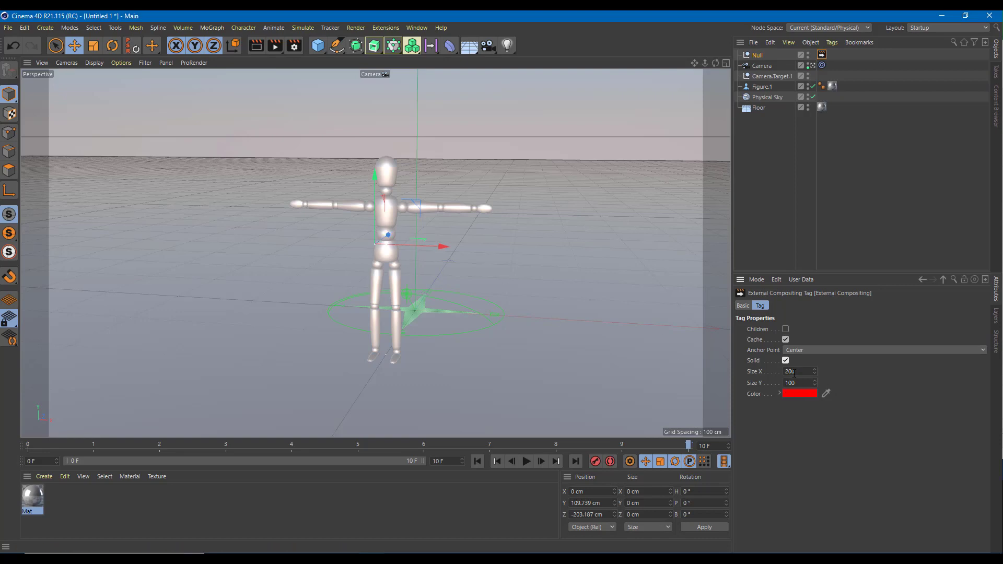
double_click(791, 371)
type("100")
left_click(800, 383)
Step: Set the solid's colour to purple with hue 313°, saturation 86 % and value 62.353 %
left_click(826, 393)
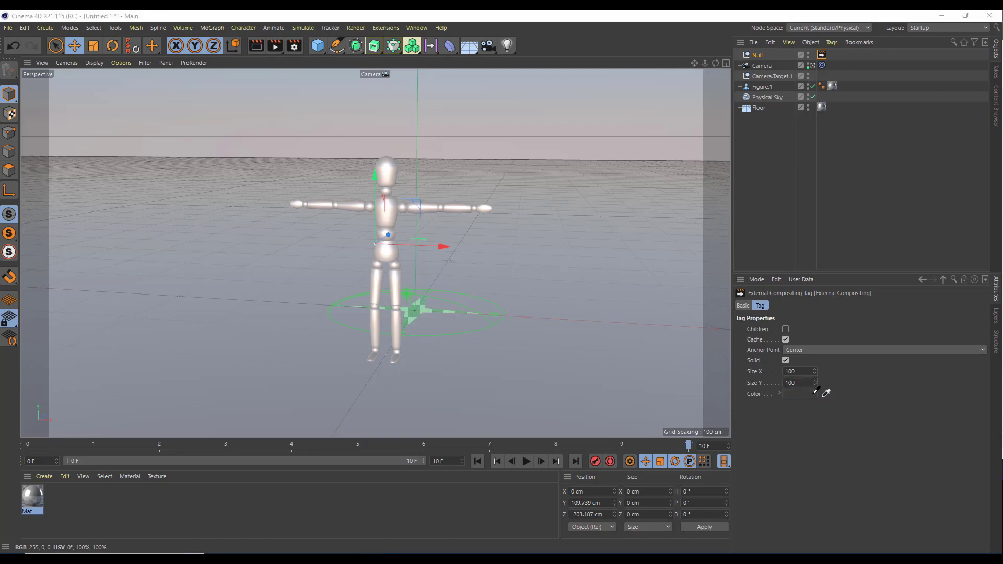
left_click(658, 324)
left_click(806, 393)
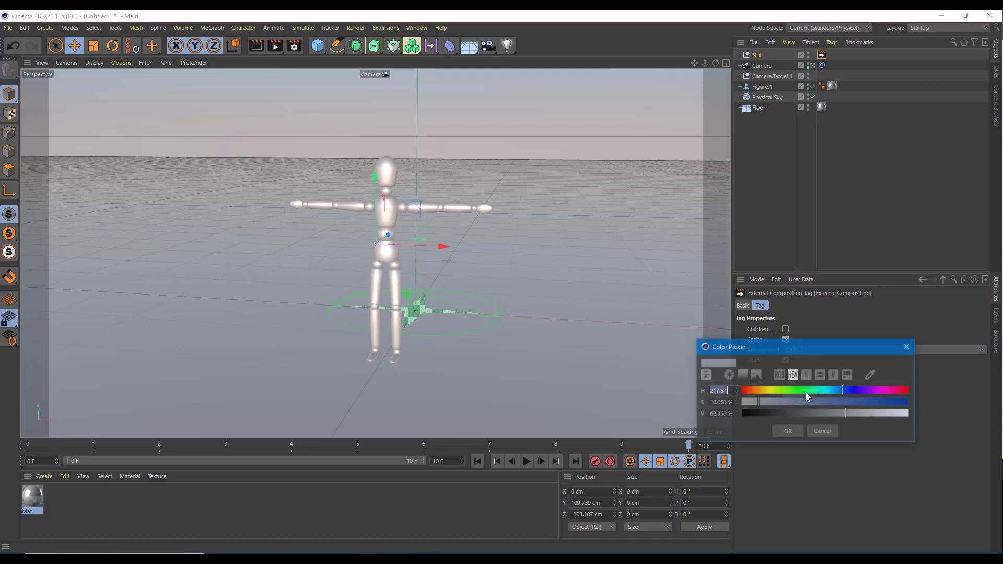
left_click_drag(840, 390, 887, 390)
left_click(886, 402)
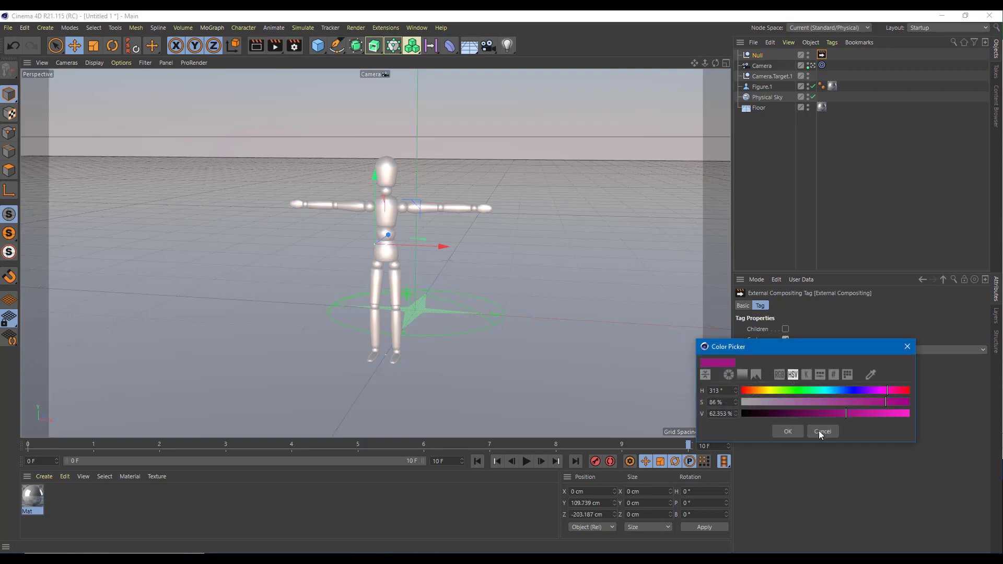
left_click(796, 431)
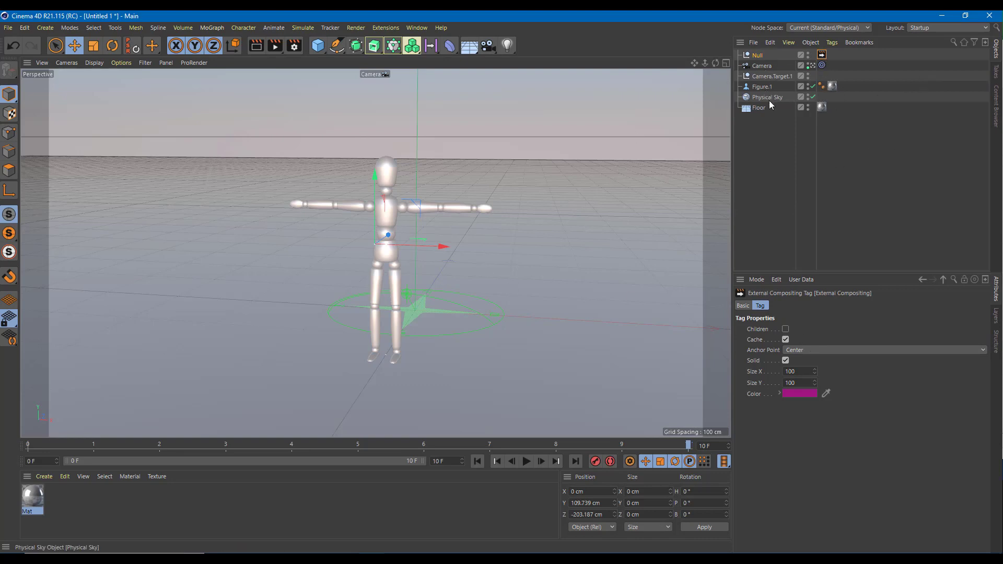
Step: Add a Compositing render tag to Figure.1 and enable object buffer 1 on it
left_click(763, 88)
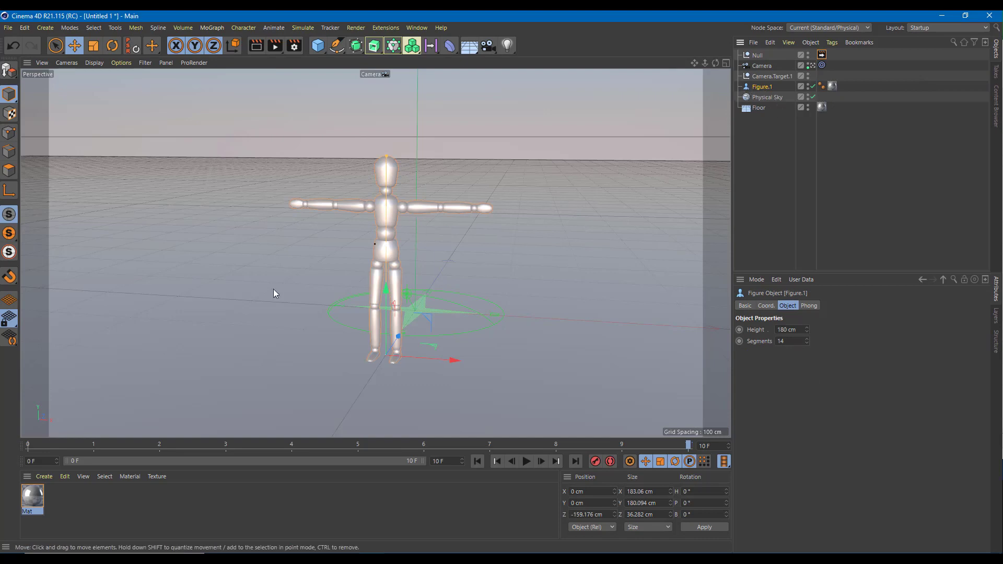
left_click(818, 146)
left_click(760, 87)
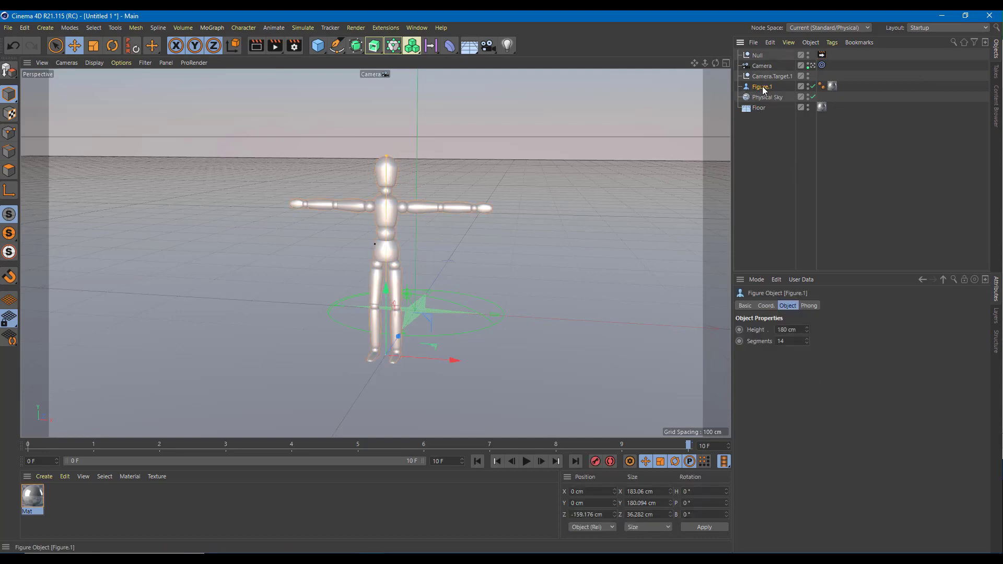
right_click(761, 87)
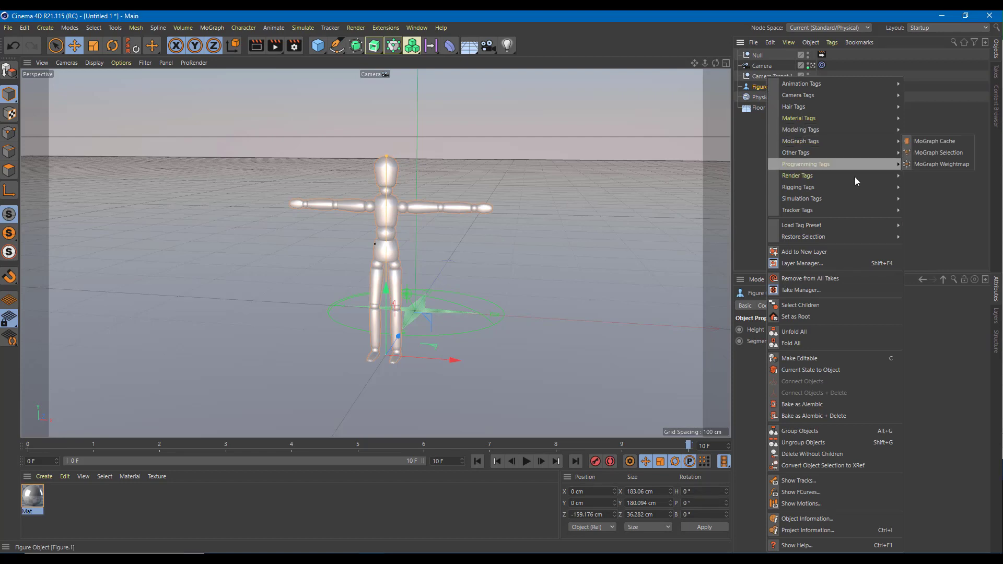
mouse_move(860, 174)
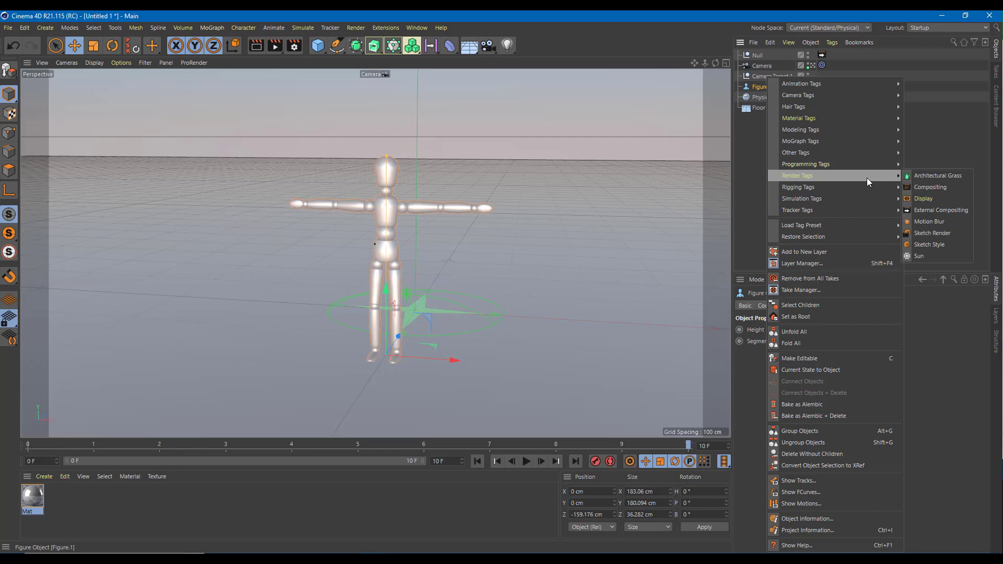
left_click(938, 186)
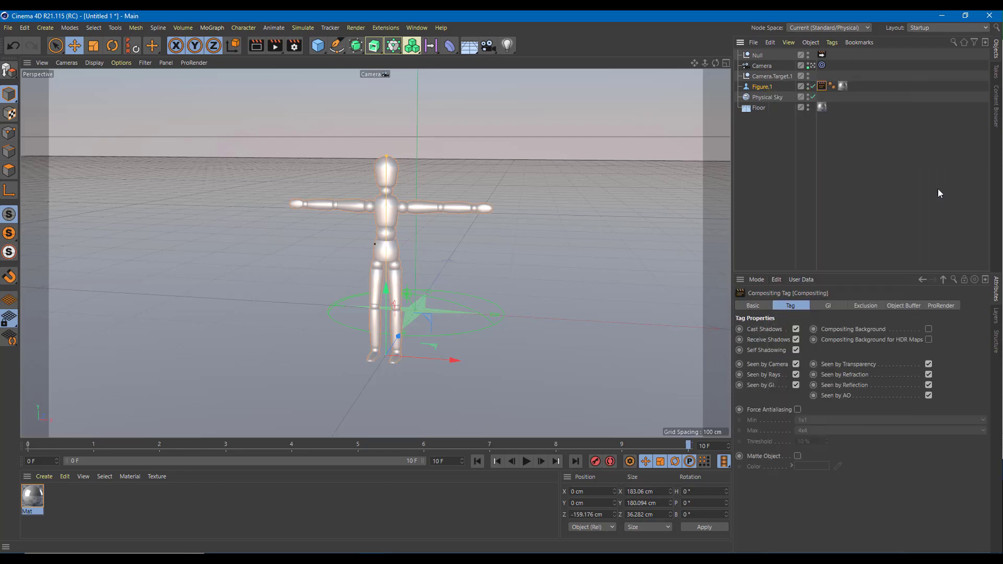
left_click(941, 306)
left_click(904, 306)
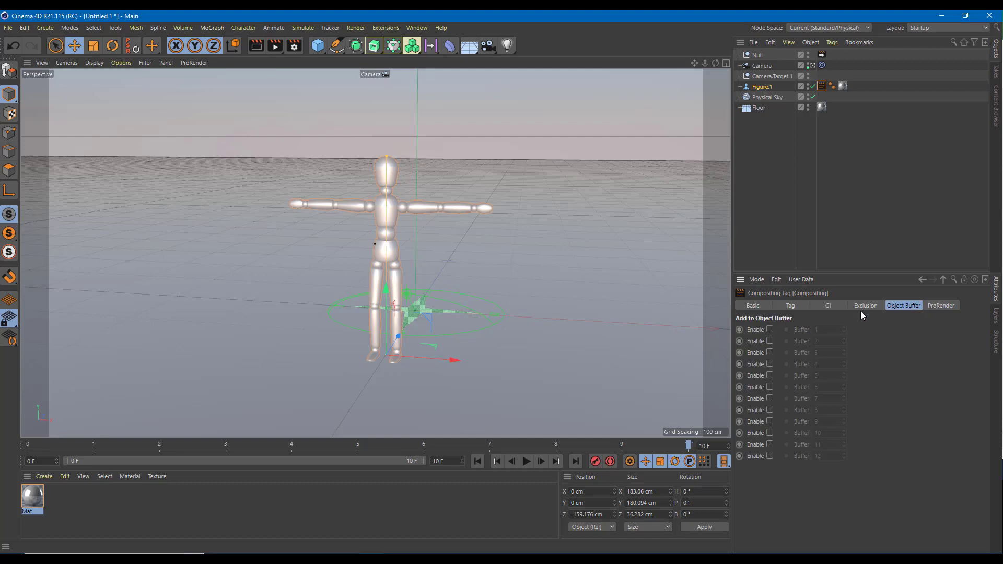
left_click(770, 329)
Step: Add a Compositing render tag to the Floor and enable object buffer 2 on it
left_click(760, 109)
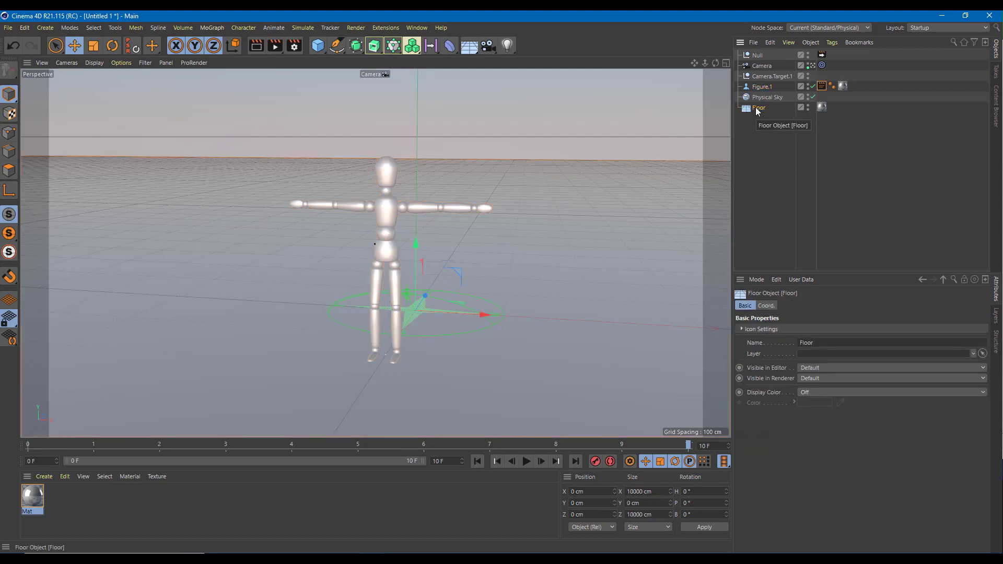
right_click(758, 111)
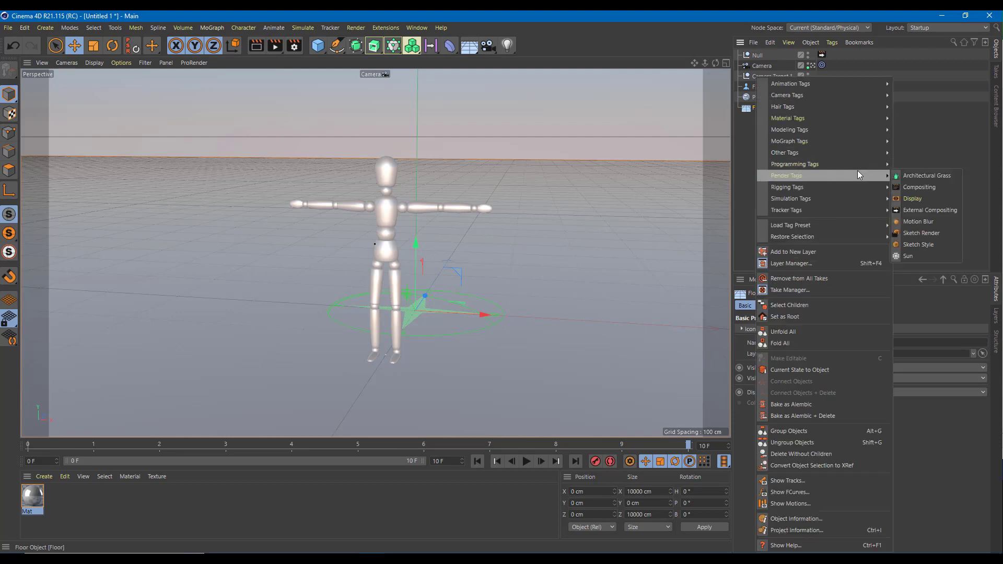
mouse_move(854, 171)
left_click(926, 187)
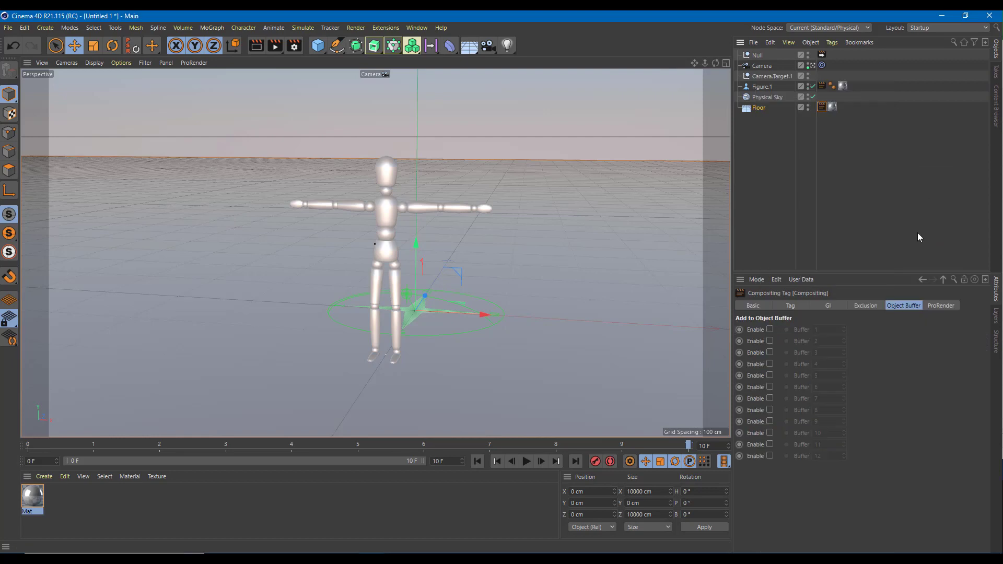
left_click(770, 341)
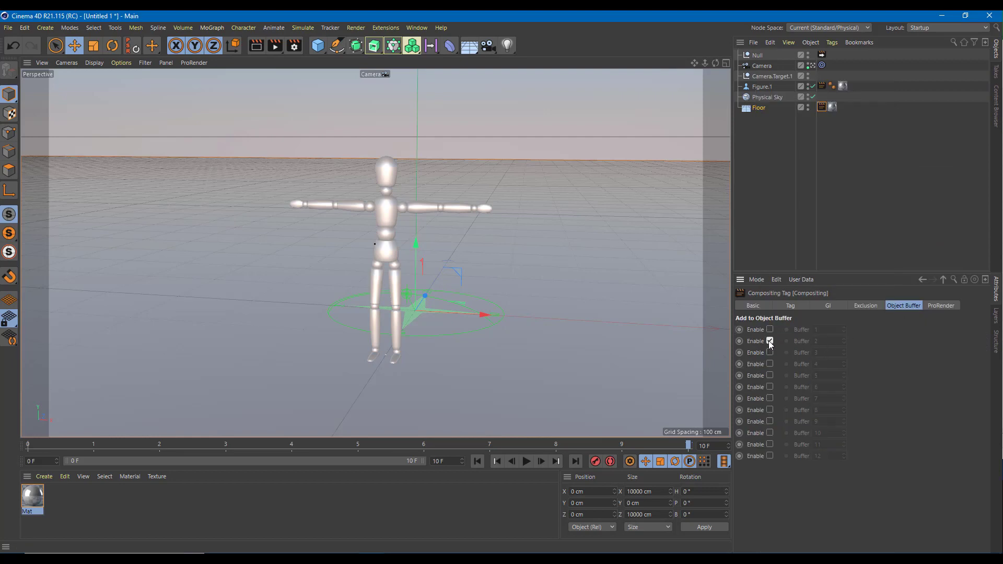
Step: Review the object buffer assignments in the figure's and the floor's Compositing tags
left_click(772, 87)
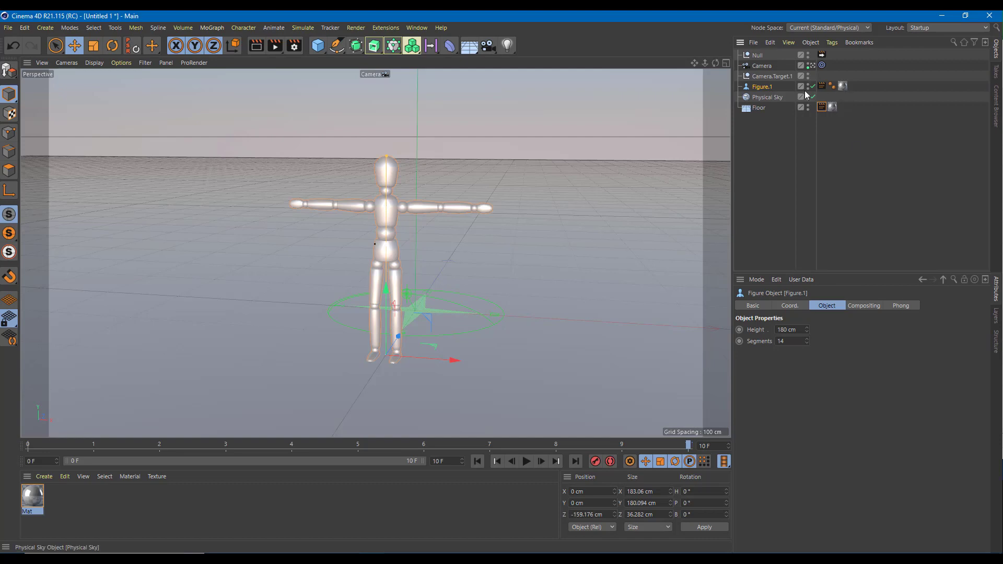
left_click(822, 86)
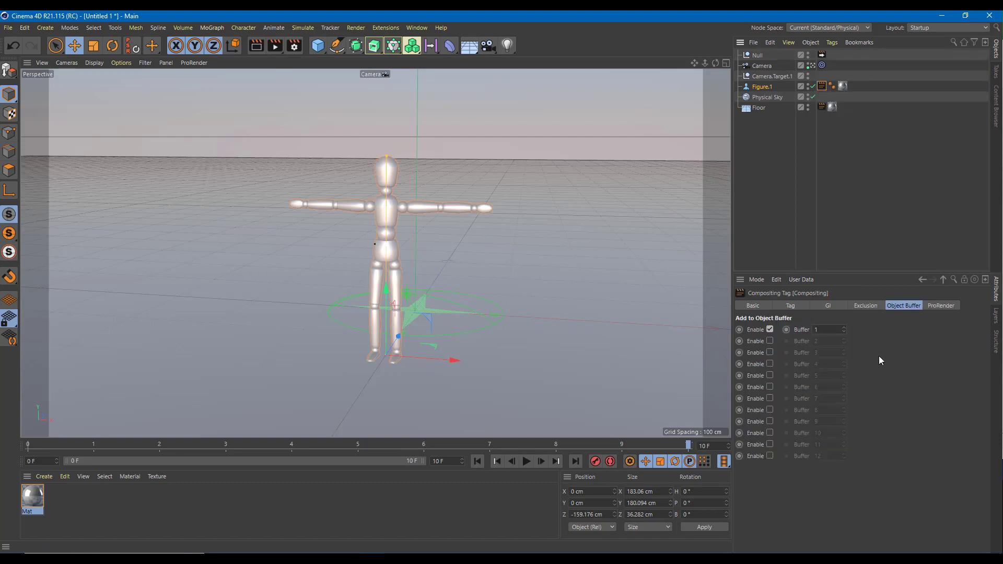
left_click(822, 107)
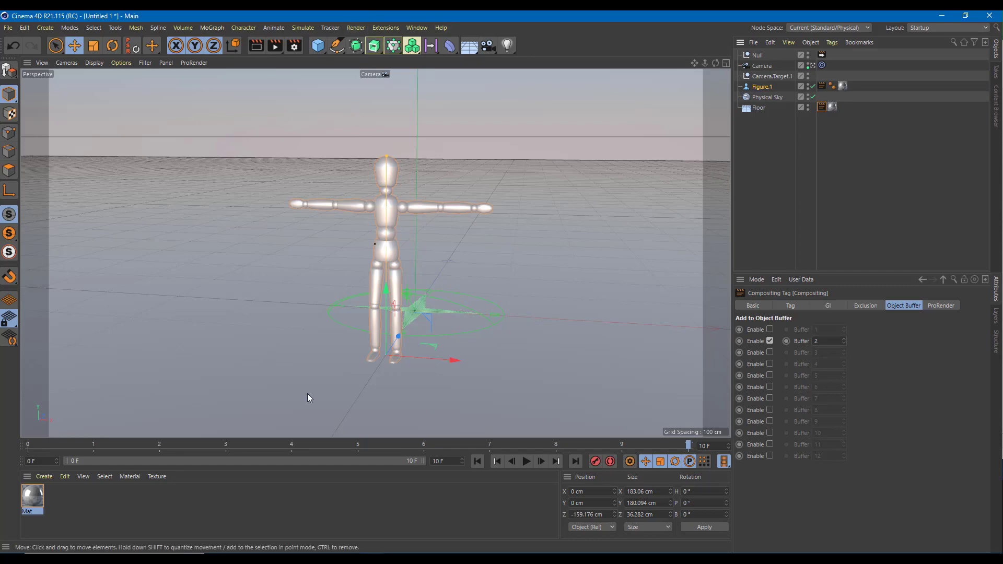
Step: Return to frame 0, then lock the render output's aspect ratio and set its height to 320 pixels
left_click_drag(320, 444, 47, 418)
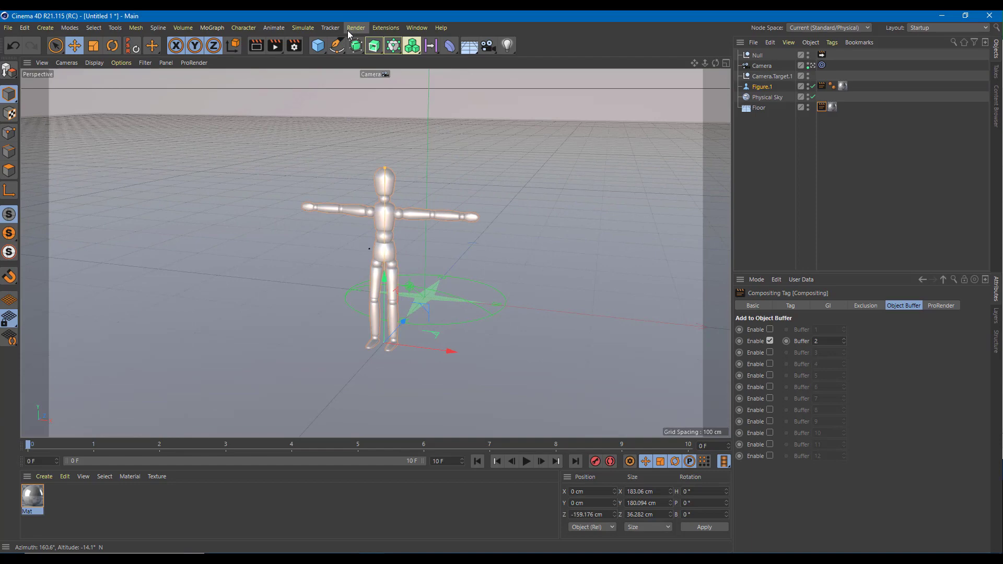
left_click(291, 48)
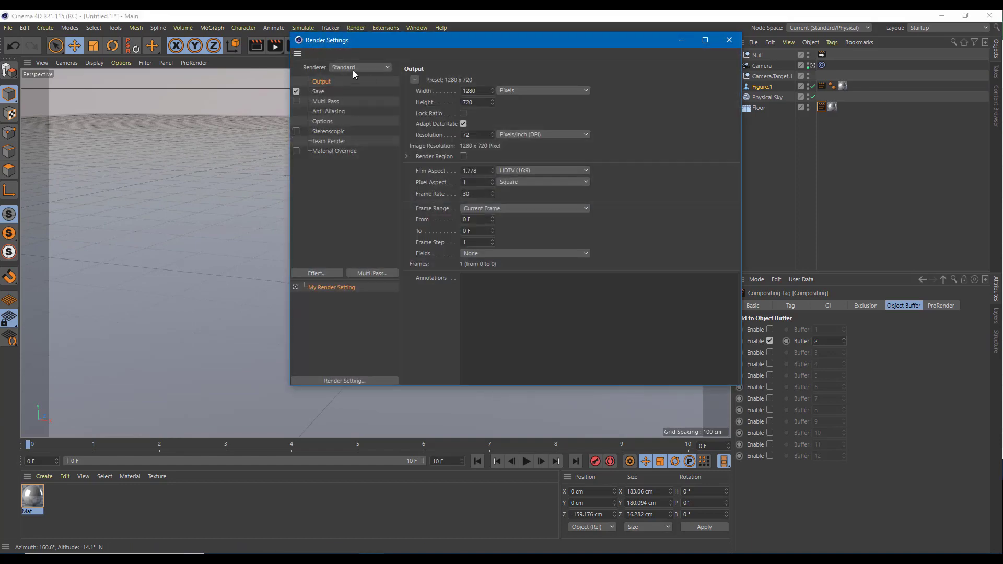
left_click(369, 67)
left_click(463, 113)
left_click_drag(493, 106, 493, 123)
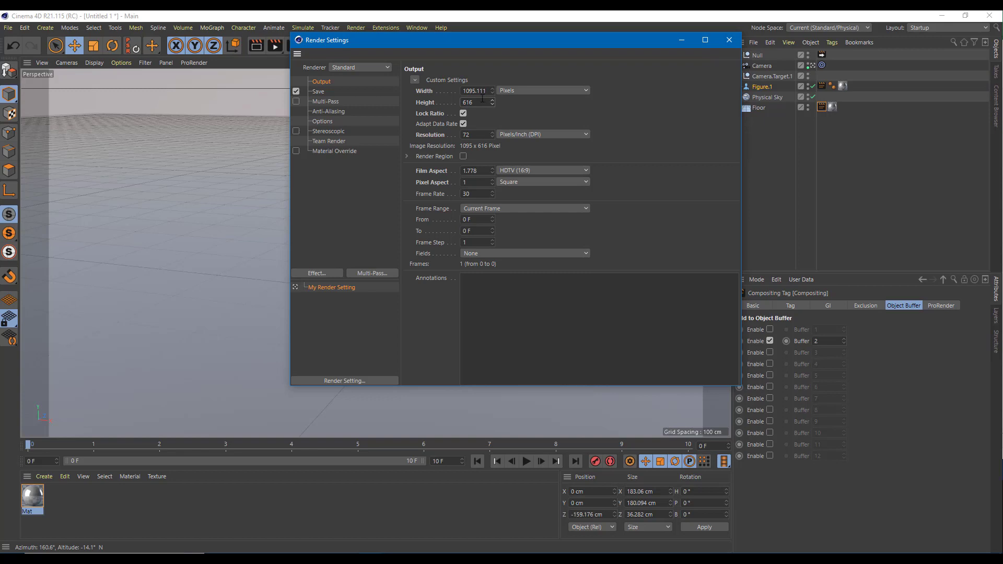
type("0")
key("Return")
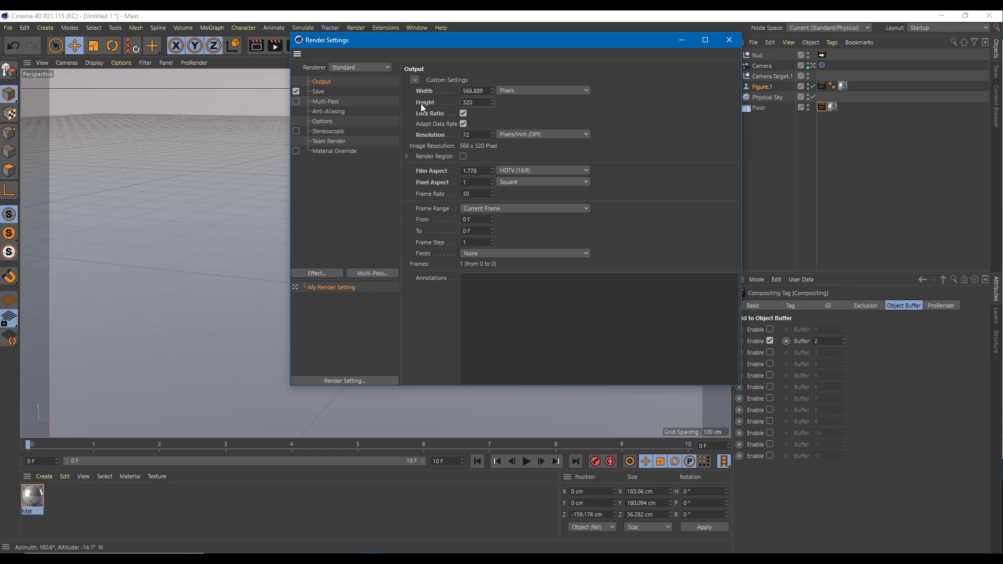
double_click(478, 102)
left_click(487, 91)
Step: Enable Multi-Pass rendering and set Separate Lights to All
left_click(296, 101)
key("Tab")
type("11")
key("Return")
left_click(481, 230)
left_click(327, 102)
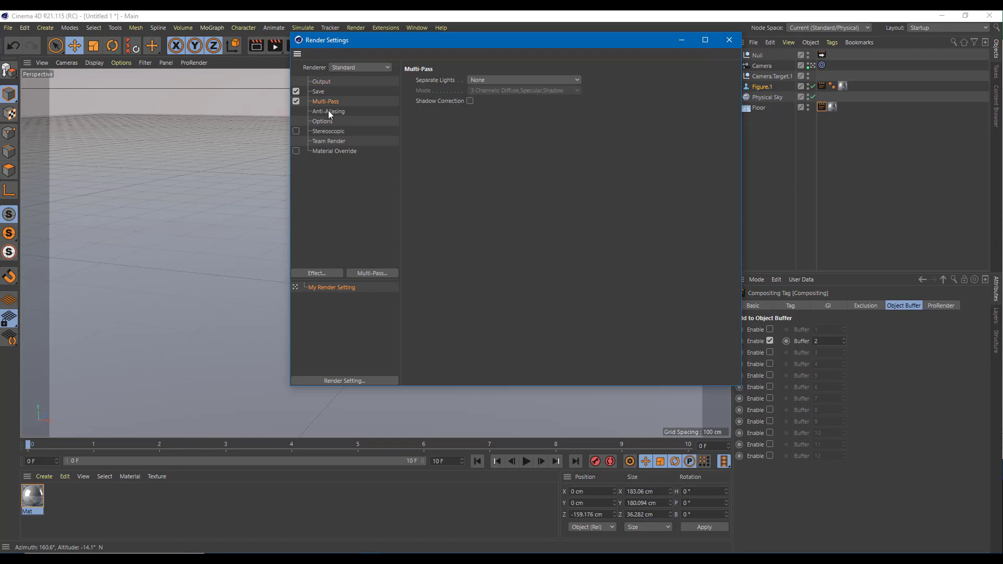
left_click(531, 80)
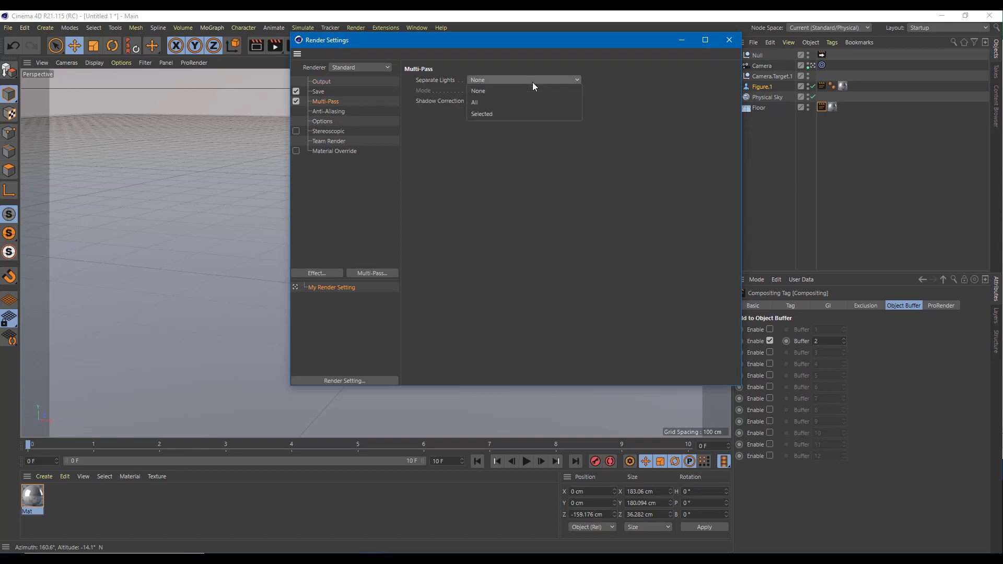
left_click(516, 105)
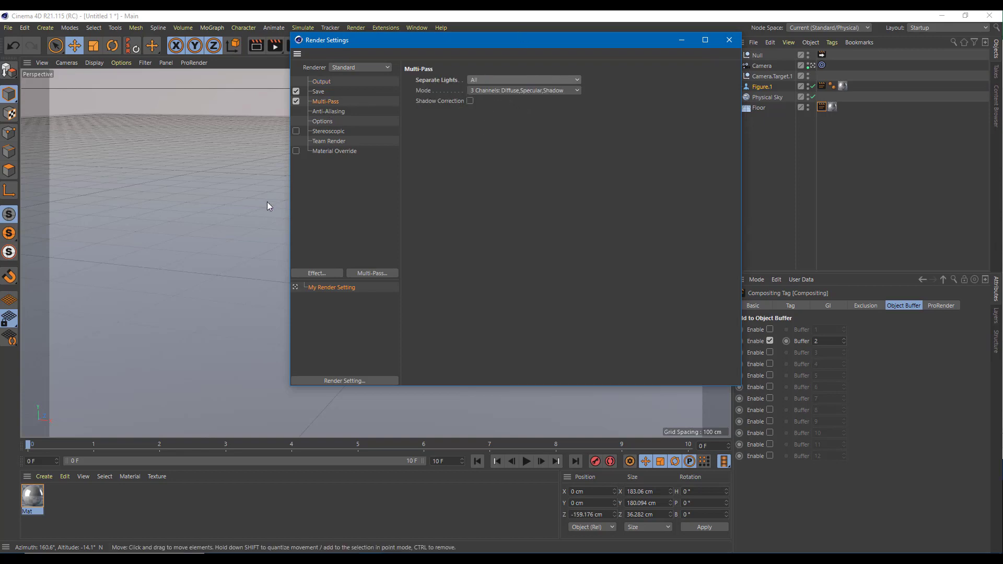
left_click_drag(396, 38, 554, 108)
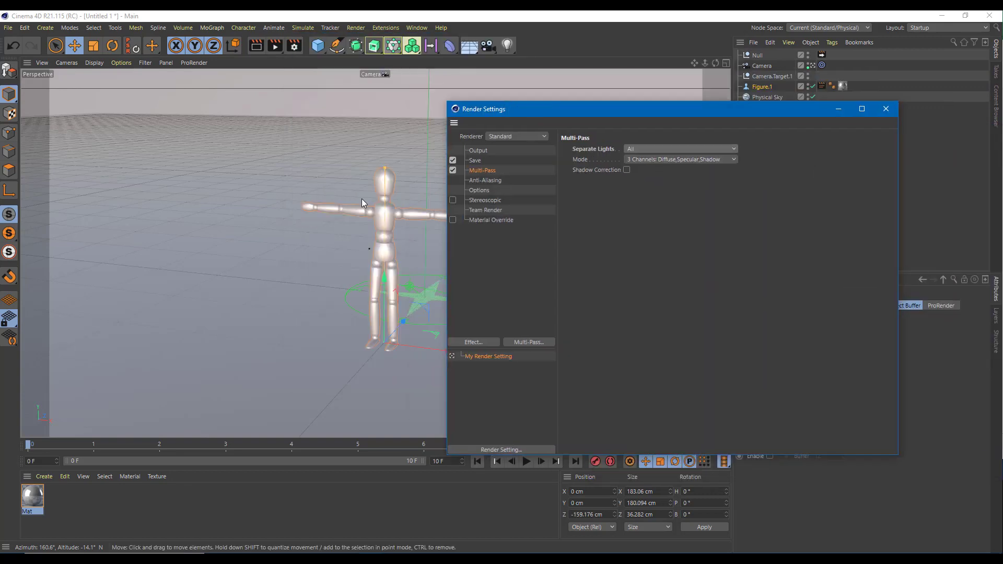
left_click_drag(655, 110, 543, 91)
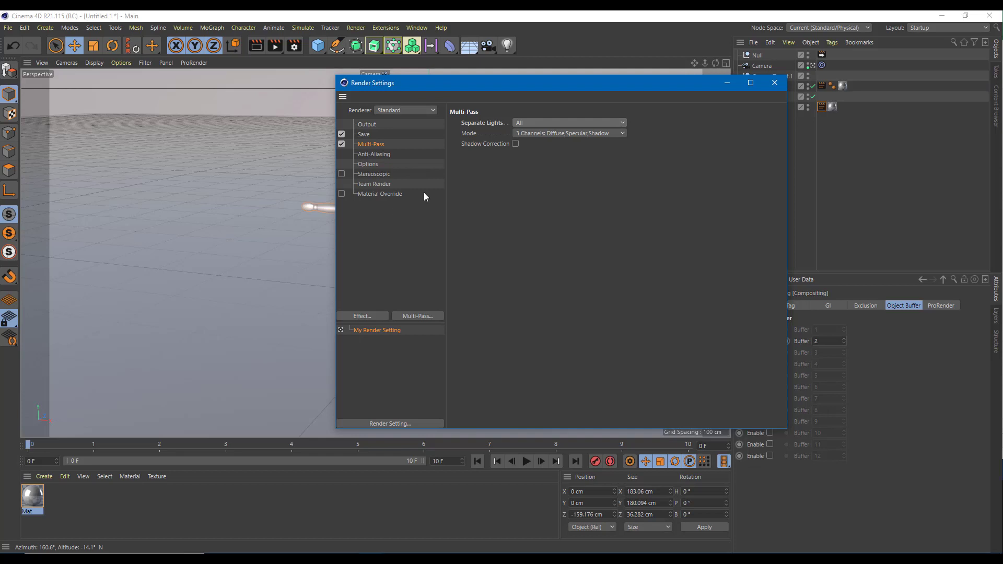
left_click_drag(509, 83, 477, 71)
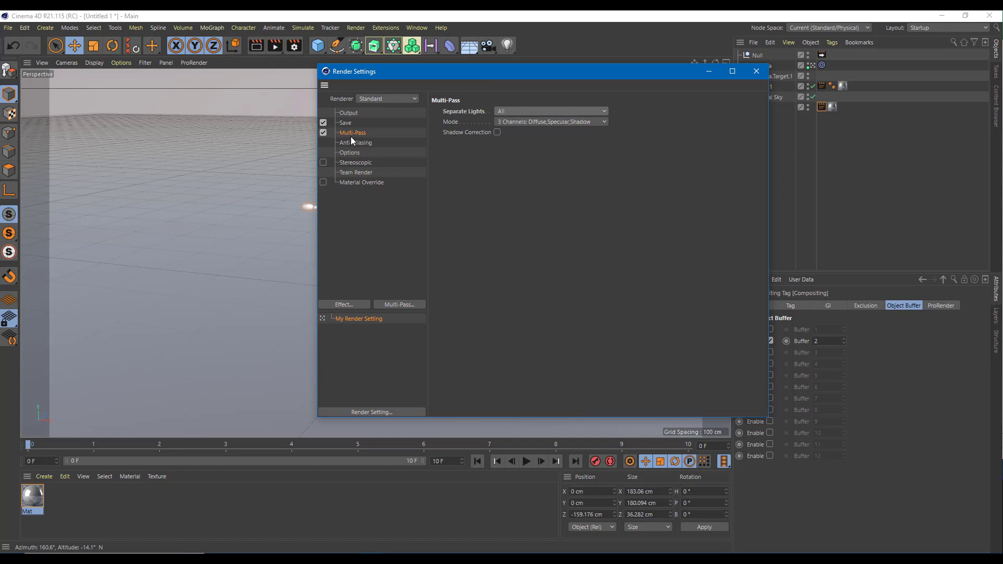
Step: Add all available image and material passes to the Multi-Pass render settings
left_click(400, 305)
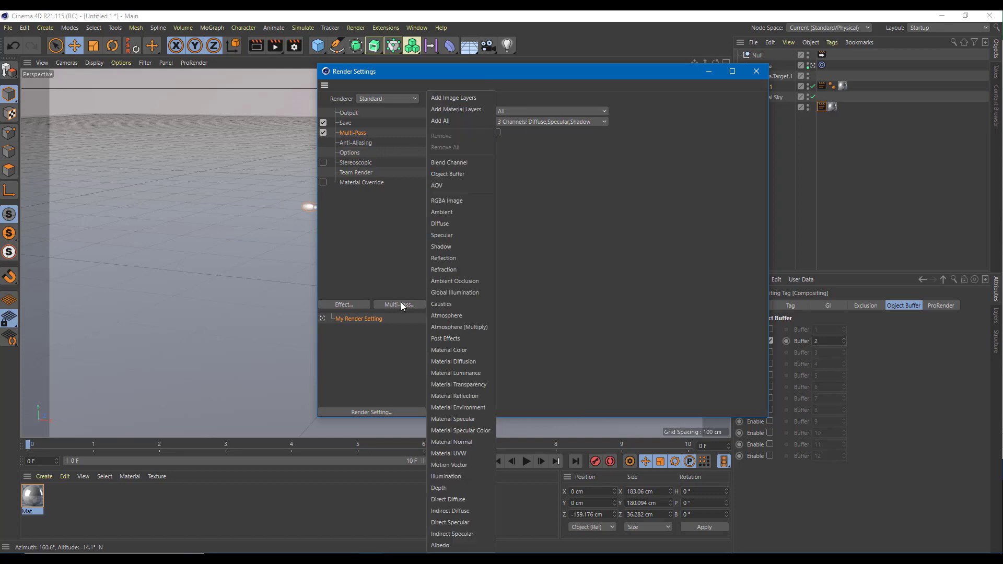
left_click(473, 114)
left_click_drag(422, 142, 425, 272)
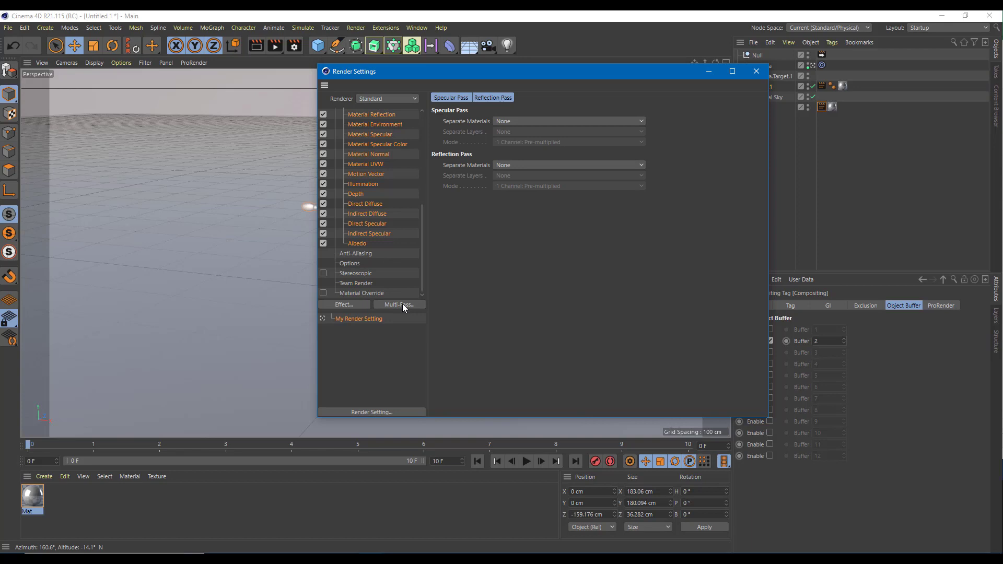
scroll(397, 200, "up", 6)
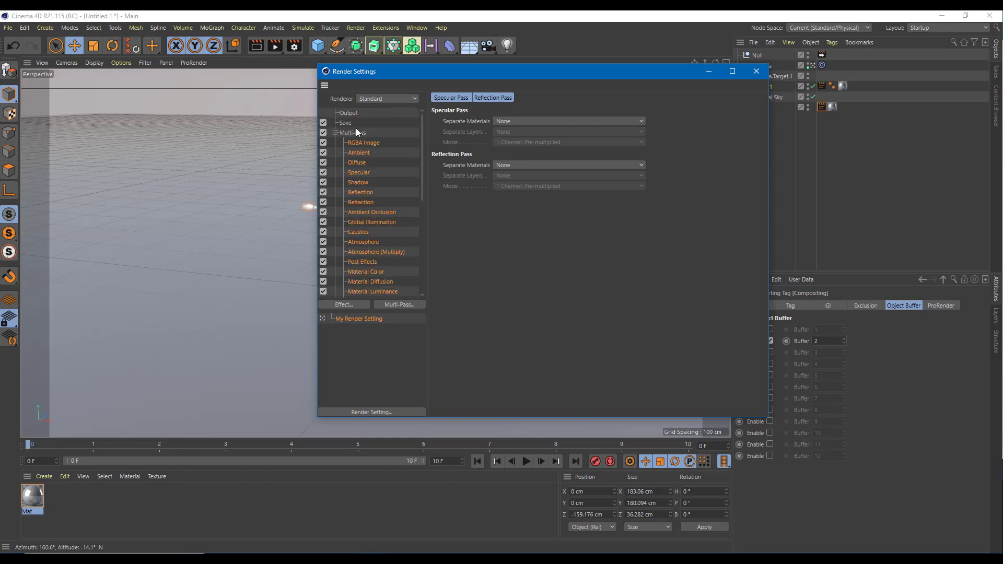
Step: Add two Object Buffer passes to the Multi-Pass list and set the second one's Group ID to 2
left_click(356, 130)
scroll(392, 271, "down", 6)
left_click(400, 307)
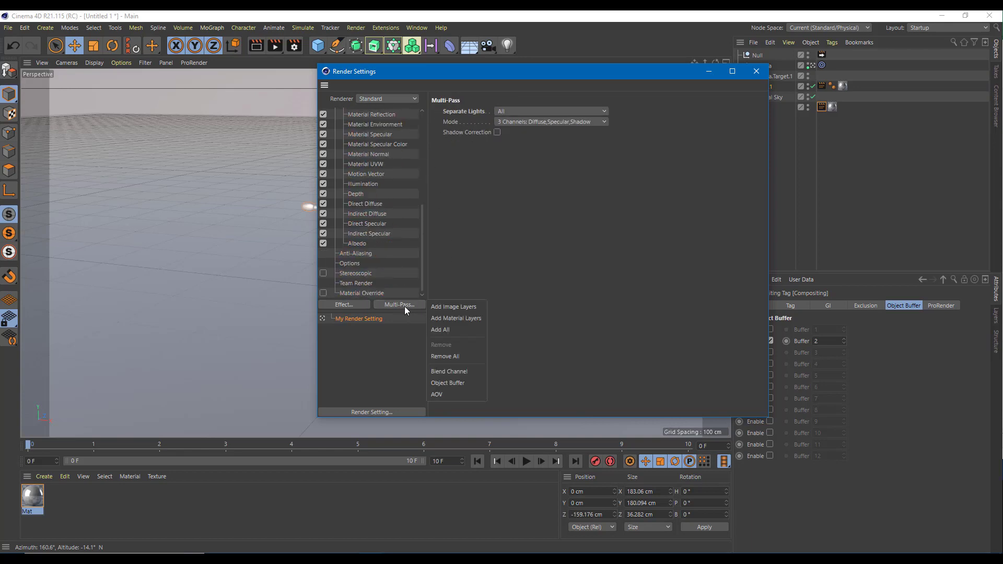
left_click(460, 381)
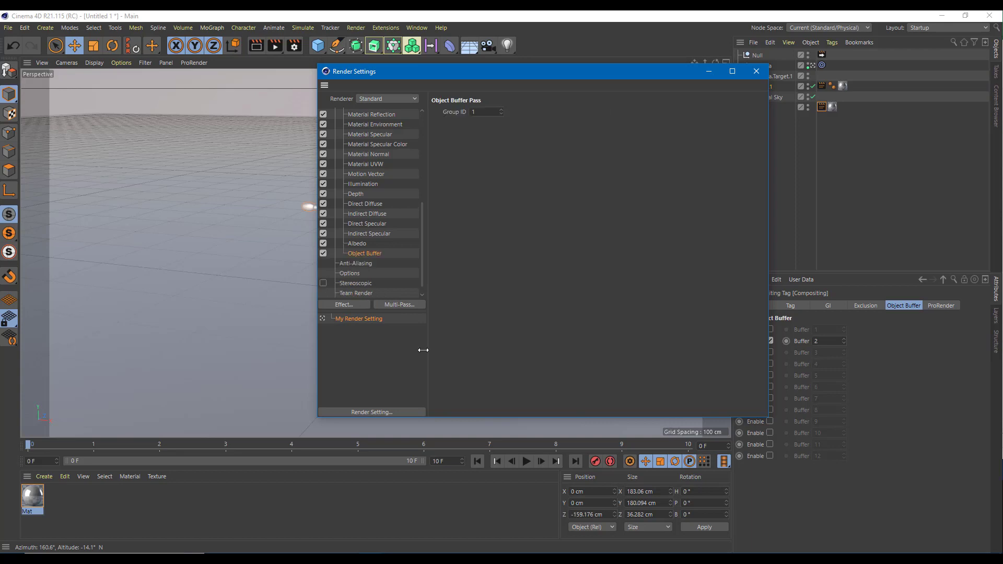
left_click(401, 306)
left_click(447, 384)
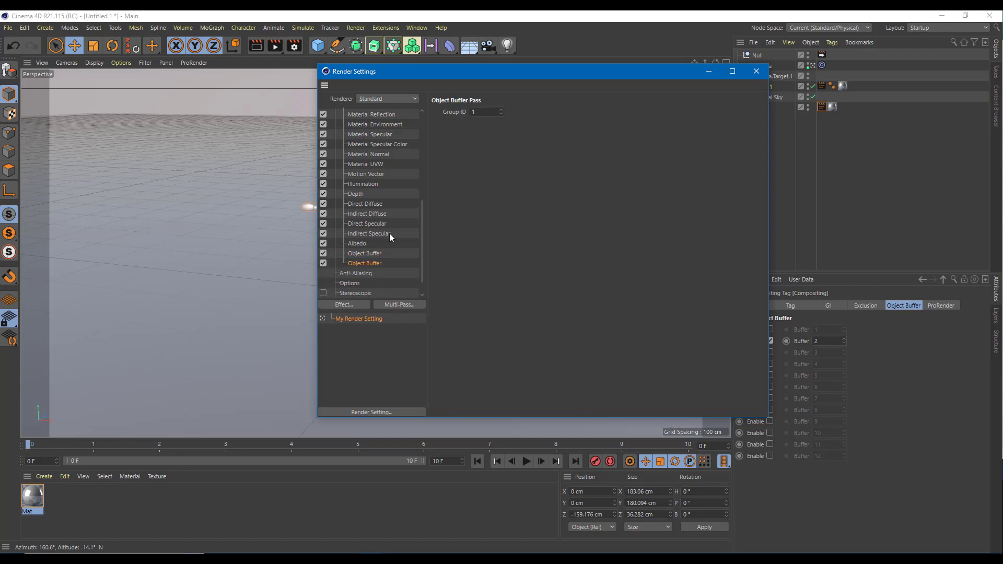
left_click(376, 270)
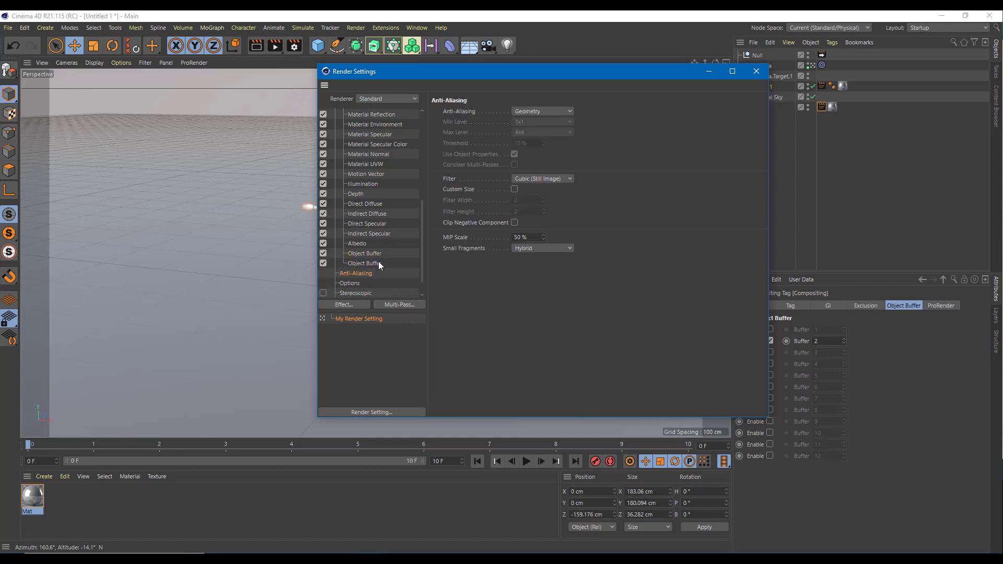
left_click(378, 262)
left_click(501, 110)
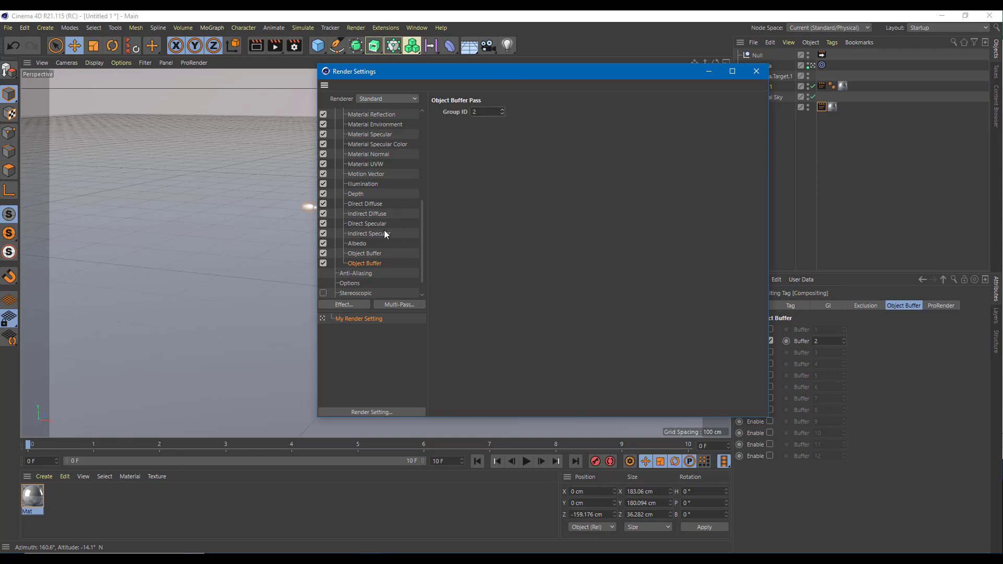
Step: Turn off saving of the regular image and create a new folder on the Desktop as the multi-pass image's save location
left_click_drag(419, 223, 426, 133)
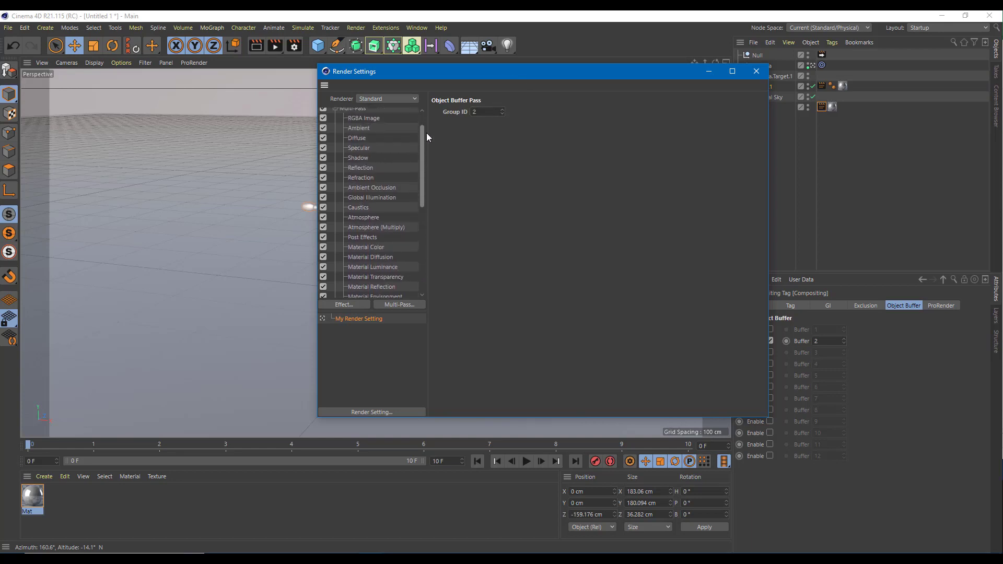
left_click(363, 134)
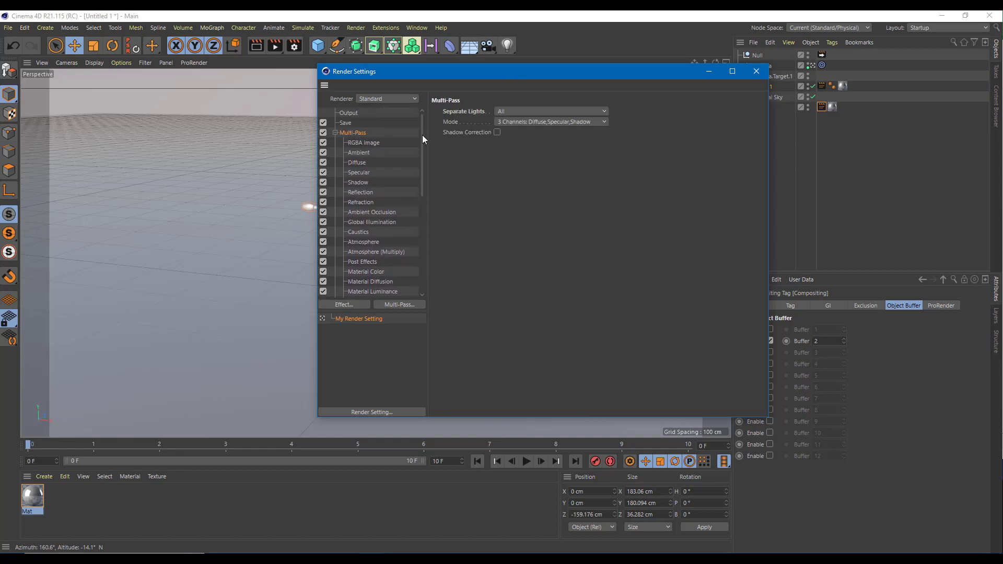
left_click(346, 124)
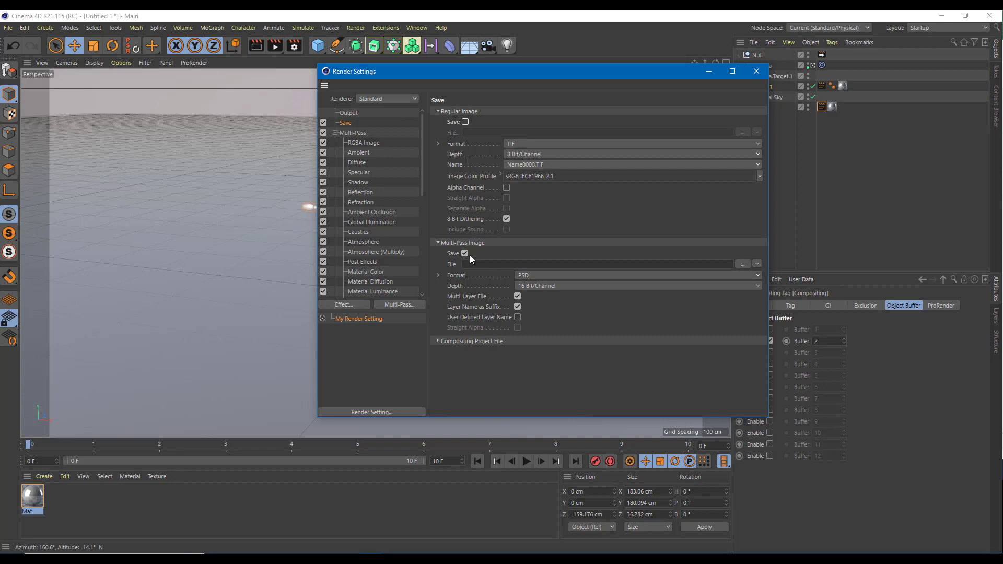
left_click(743, 264)
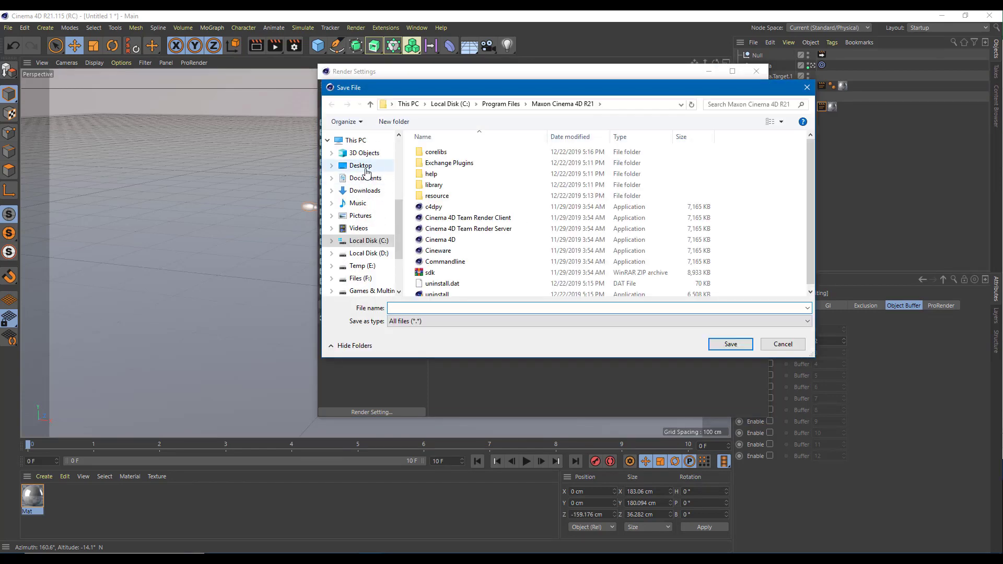
left_click(355, 166)
right_click(479, 225)
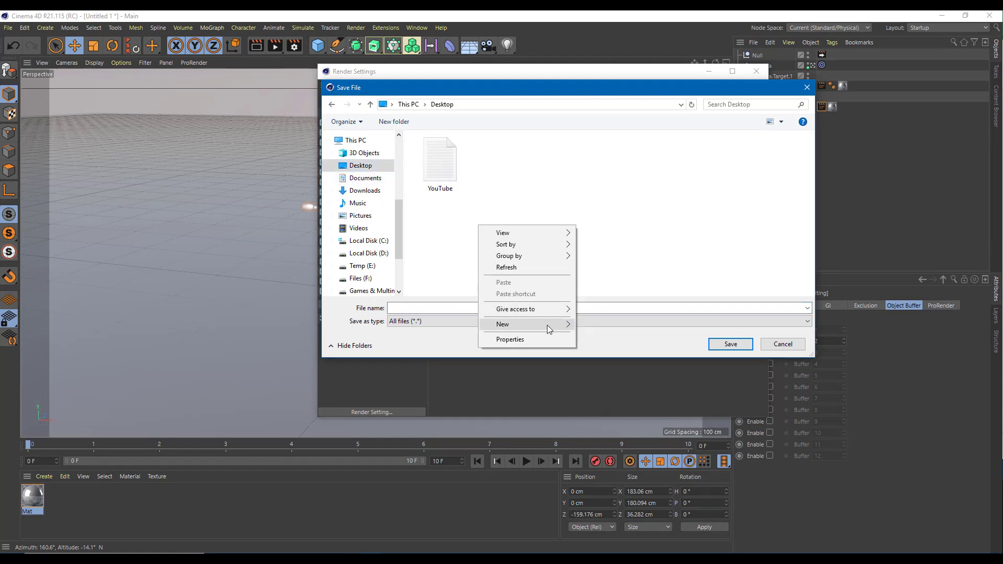
mouse_move(547, 328)
left_click(601, 323)
key("Return")
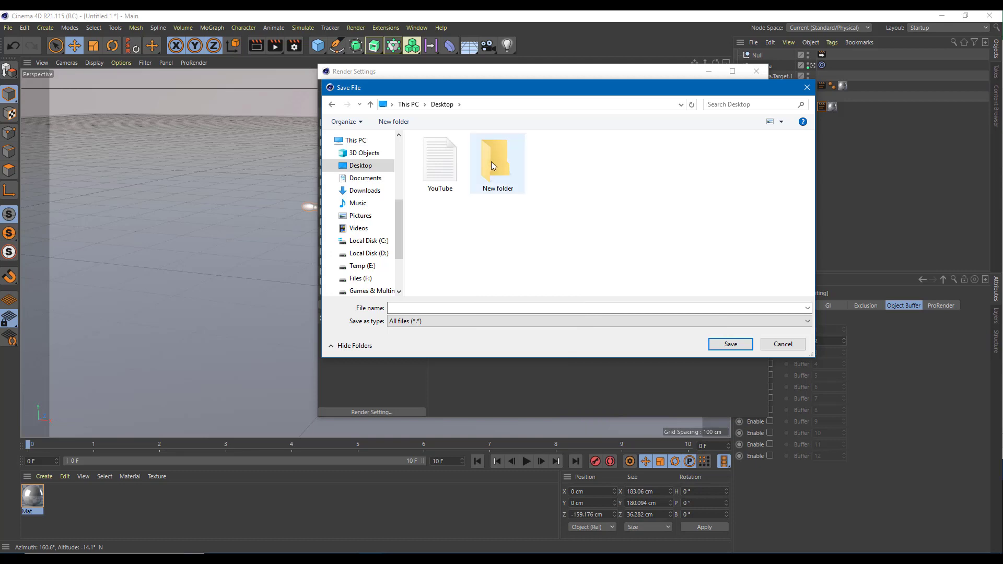
double_click(501, 172)
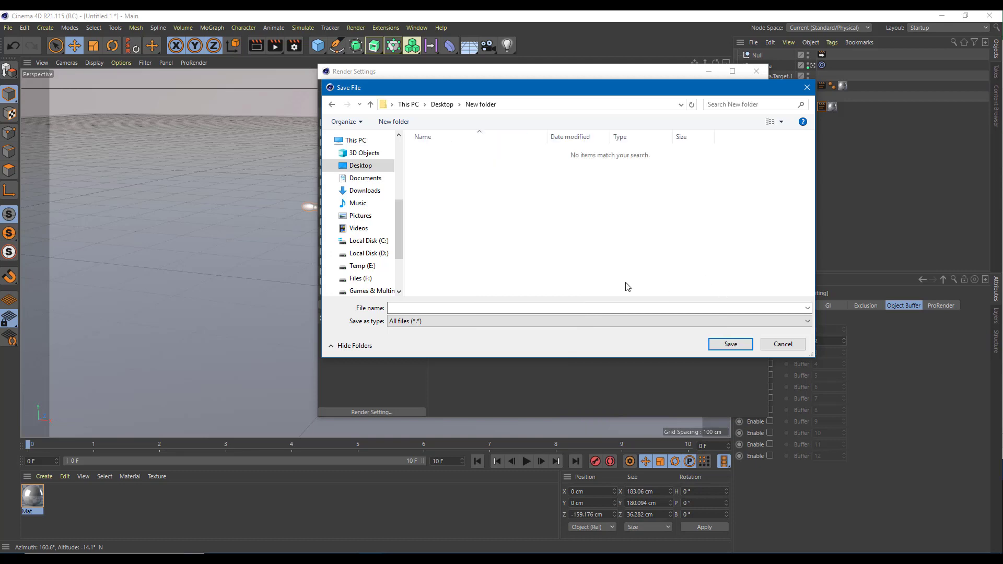
Step: Name the multi-pass image file testaec and set its format to TGA
left_click(608, 305)
type("test")
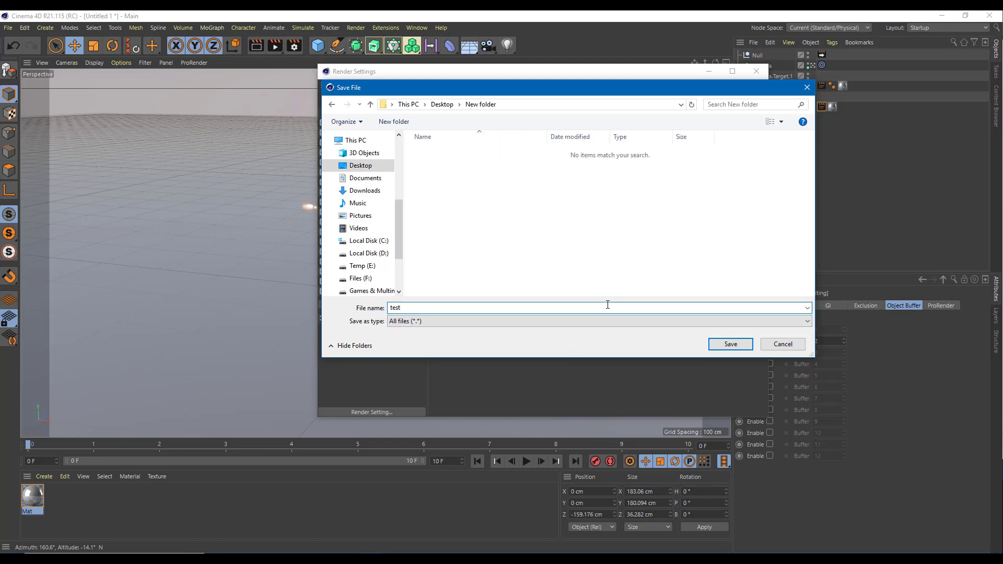
type("aec")
key("Return")
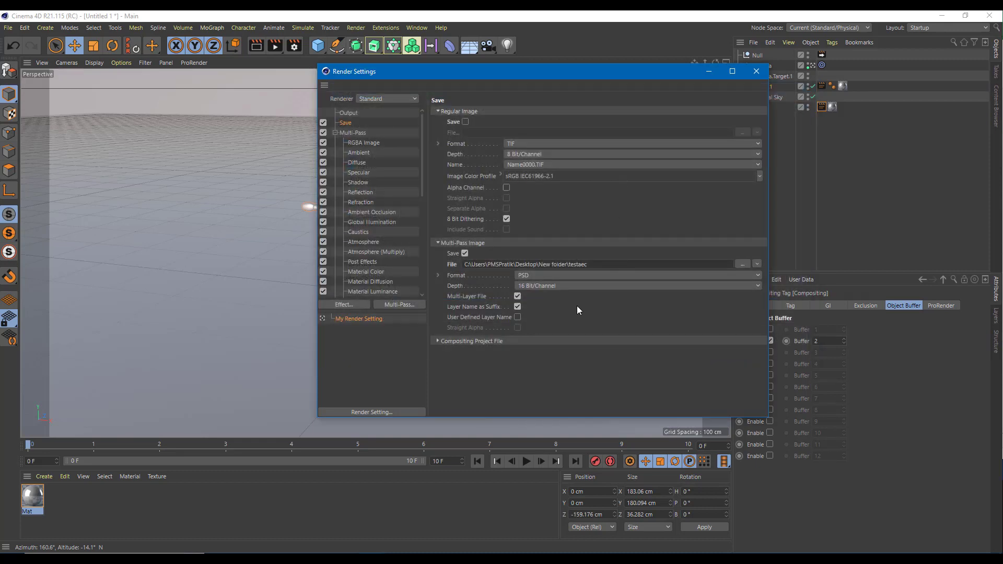
left_click(528, 276)
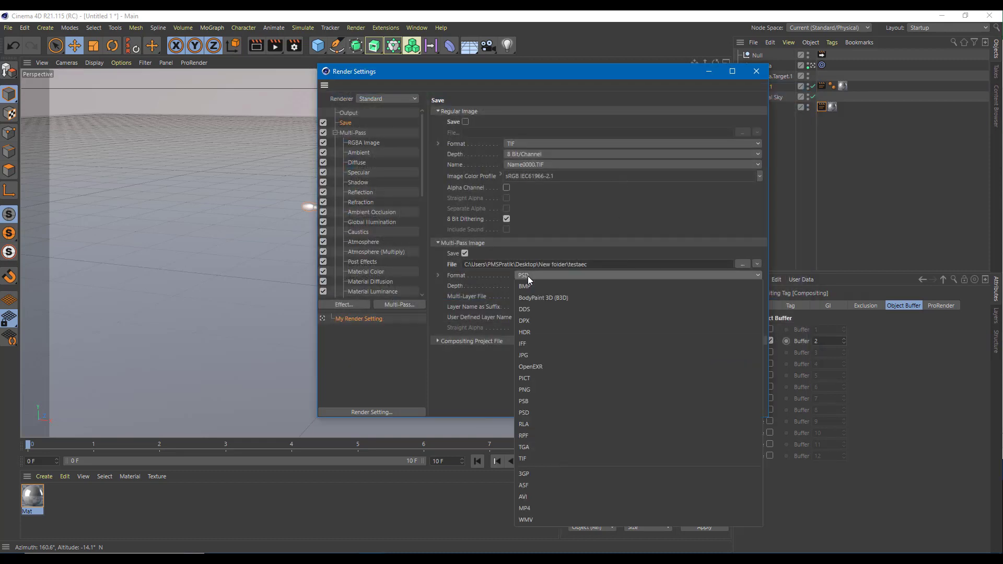
left_click(559, 451)
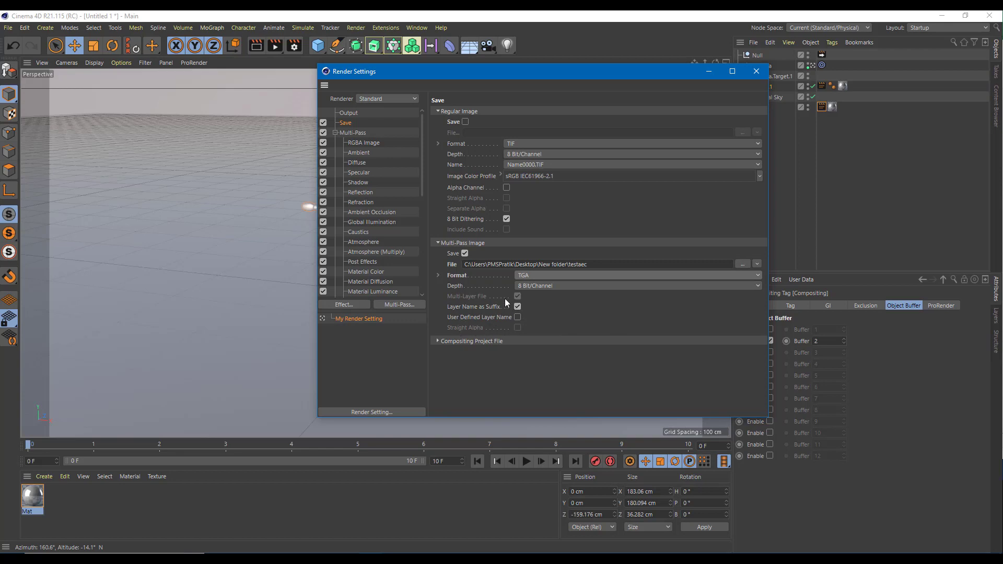
Step: Enable saving of the After Effects compositing project file with Relative, Include Timeline Marker and Include 3D Data switched on
left_click(436, 340)
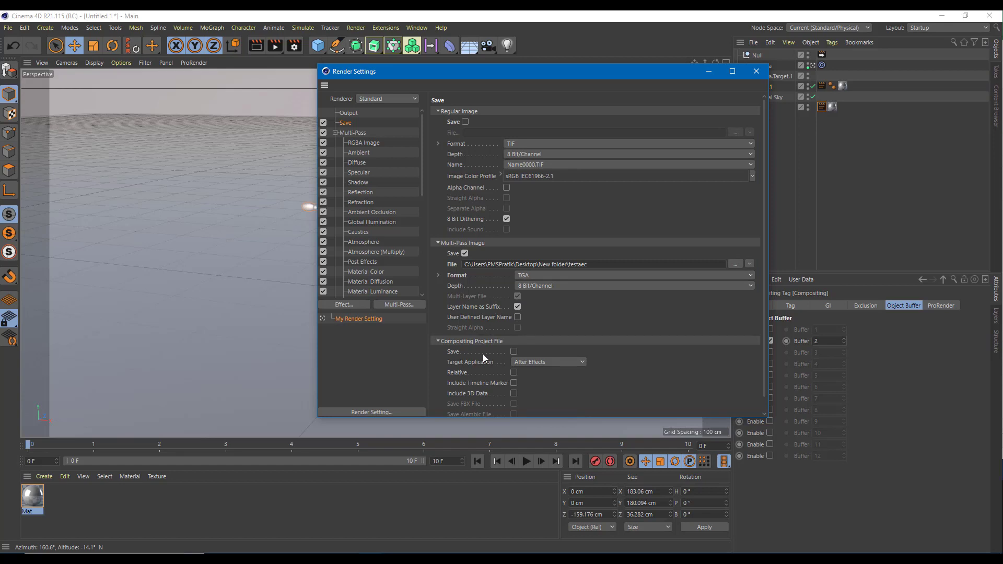
left_click(514, 352)
left_click(514, 373)
left_click(515, 385)
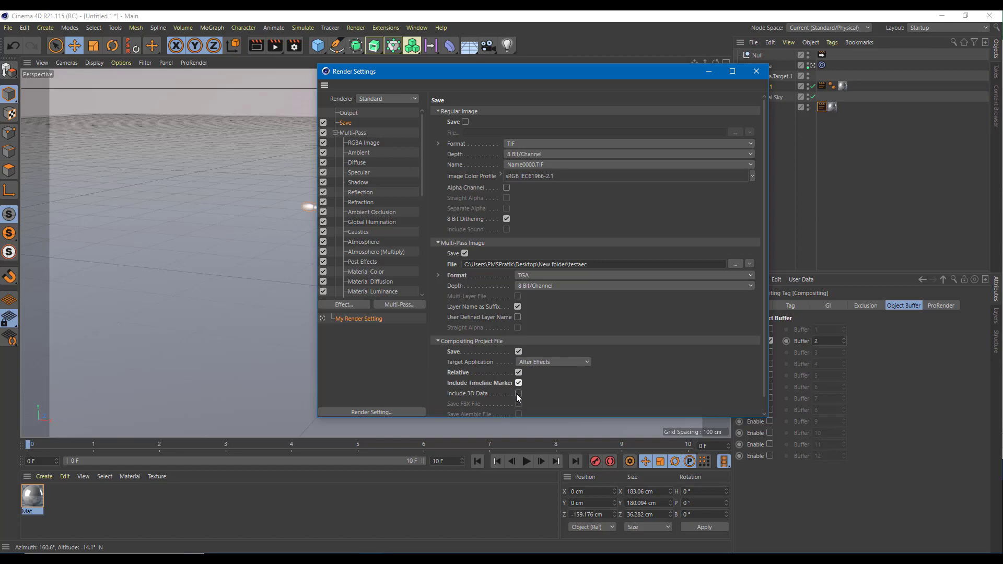
left_click(519, 394)
scroll(763, 355, "down", 2)
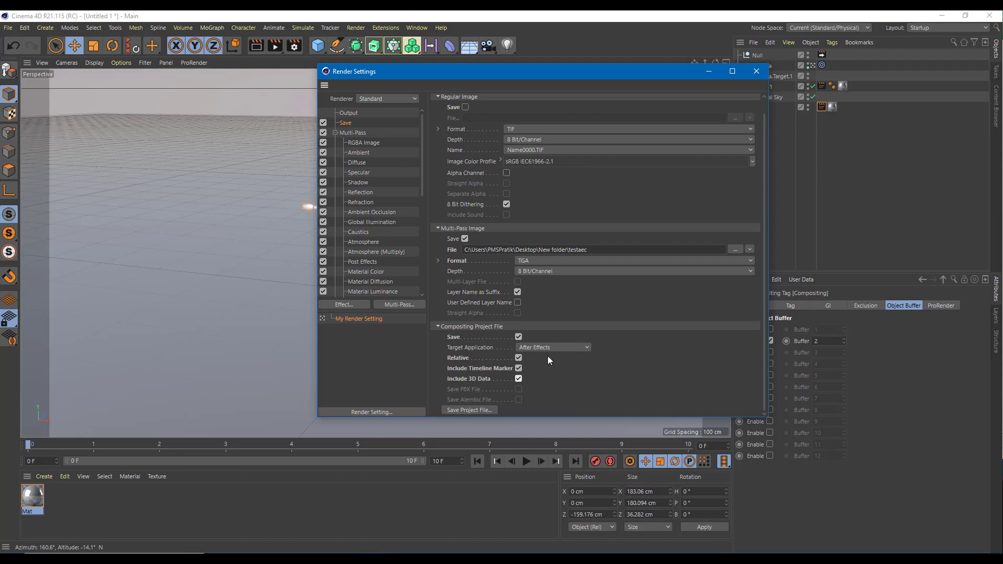
Step: Save the compositing project file as aecxfinal in the new Desktop folder
left_click(472, 410)
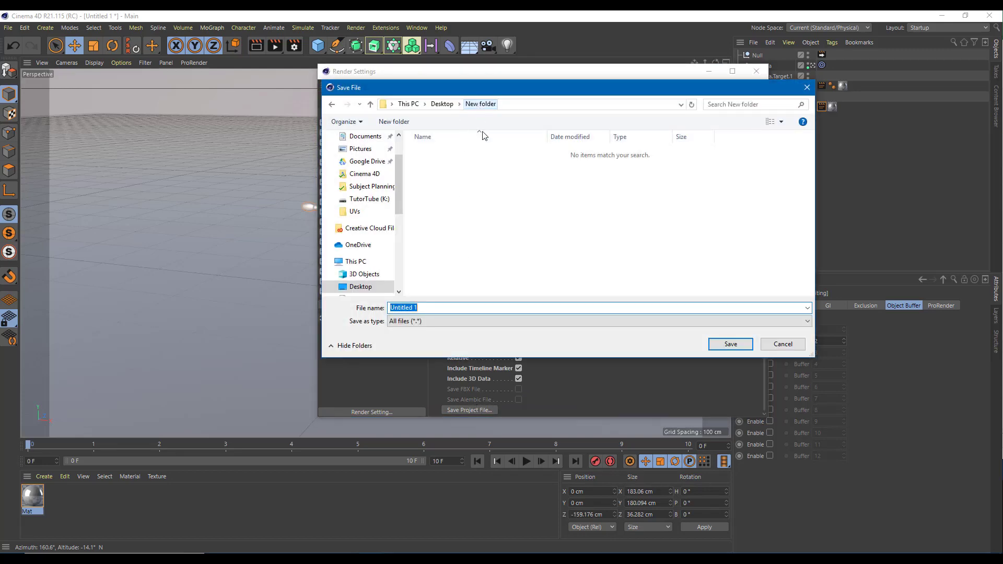
left_click(451, 308)
left_click_drag(451, 309, 240, 311)
type("aec")
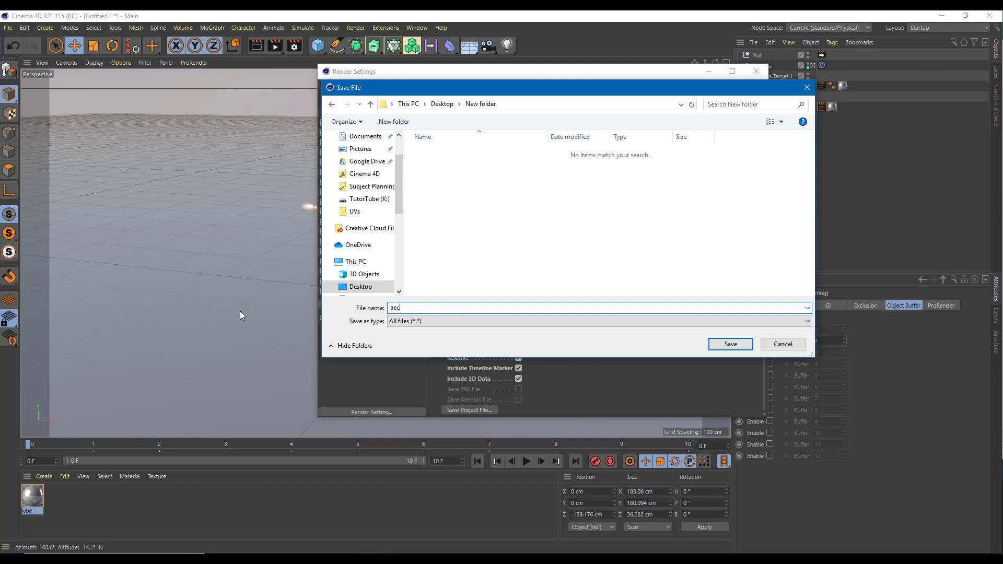
type("xfinal")
left_click(731, 343)
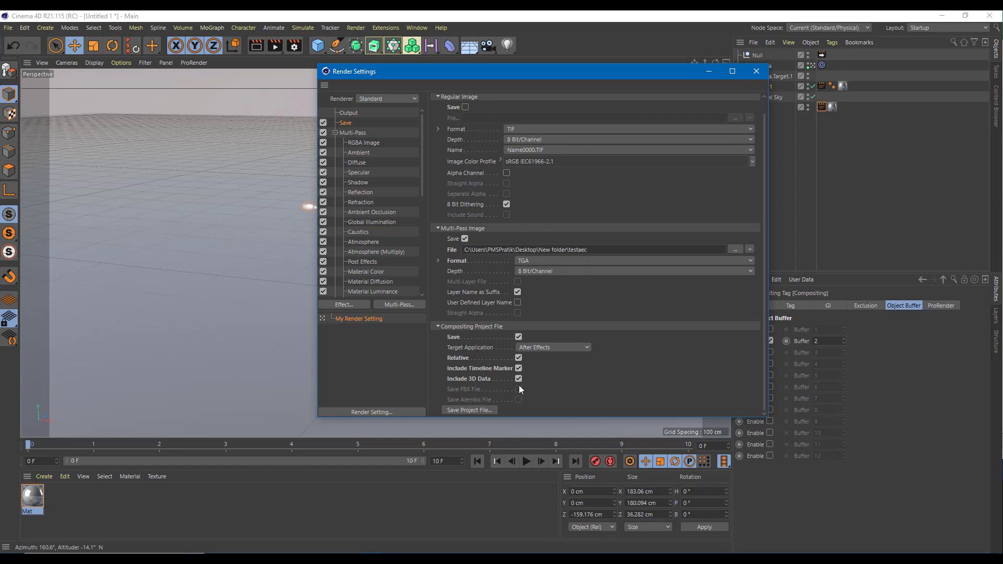
Step: Close the render settings and render the scene to the Picture Viewer
left_click(758, 74)
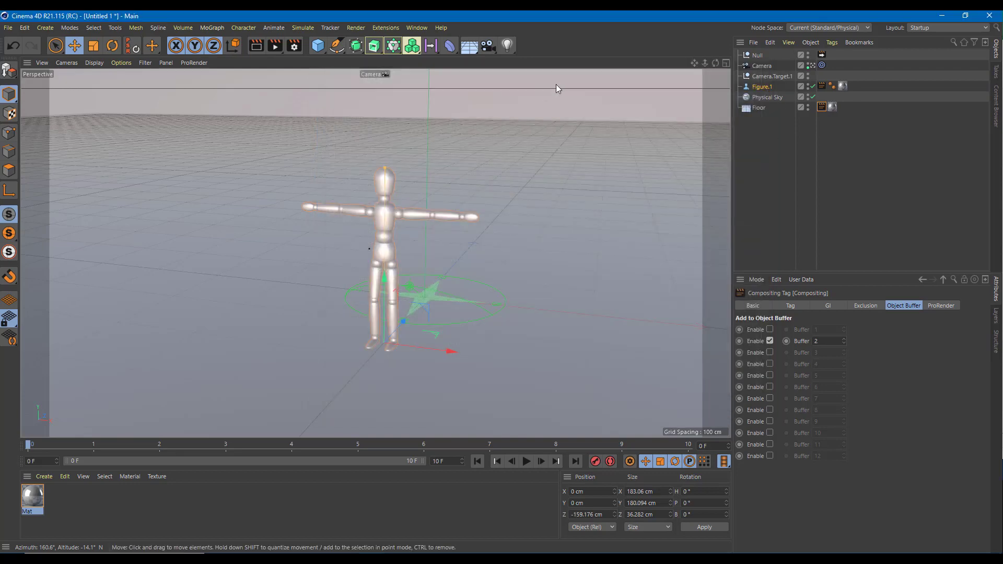
left_click(276, 46)
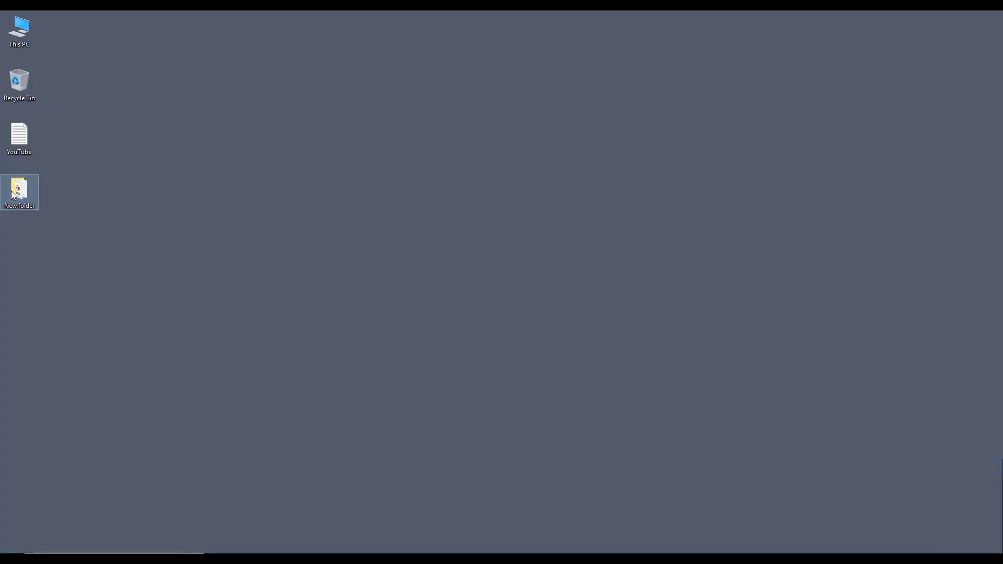
Step: Open New folder on the Desktop and examine the rendered pass images and the aecfinal.aec compositing file
double_click(14, 195)
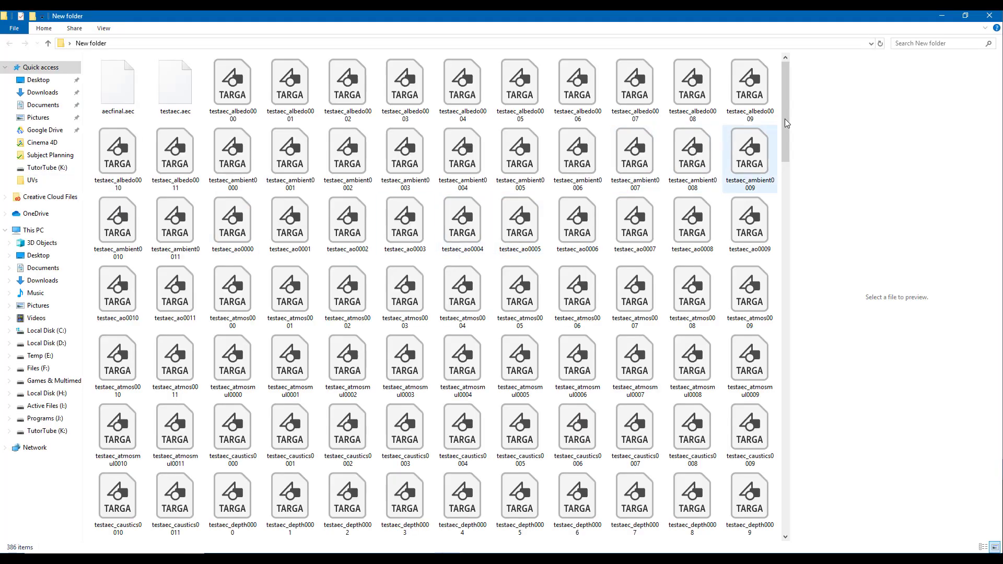
left_click_drag(789, 83, 814, 155)
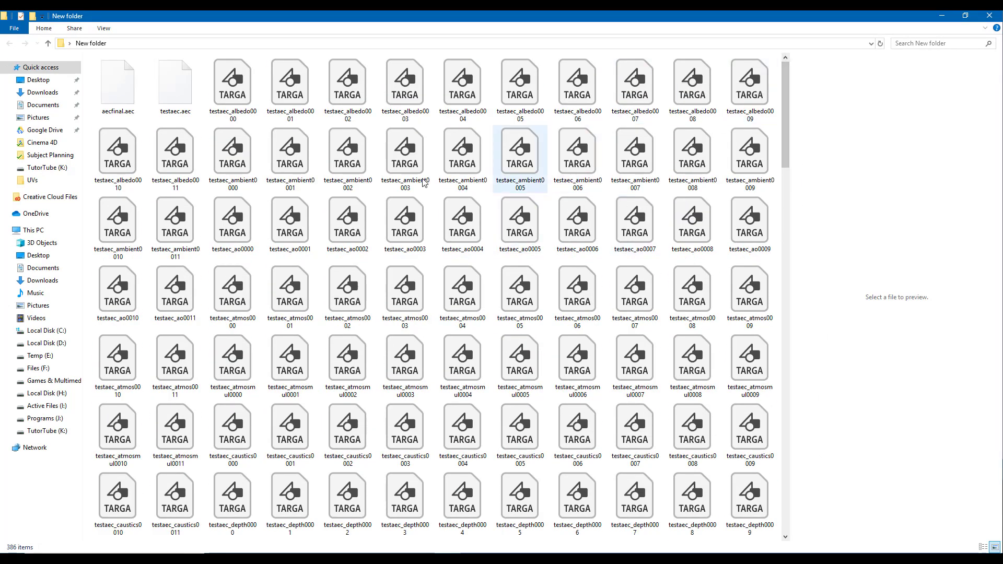
left_click(134, 108)
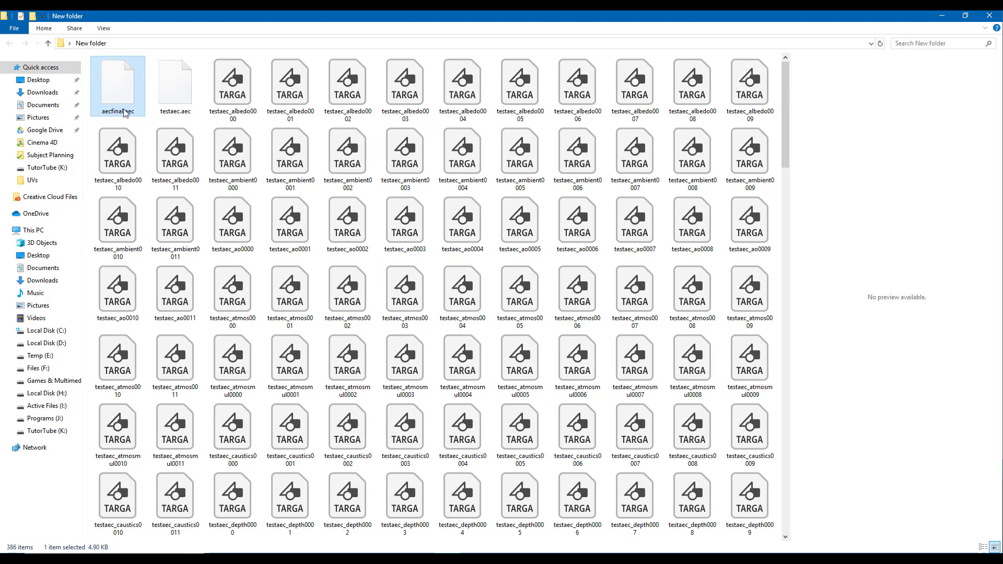
left_click(128, 144)
left_click(120, 105)
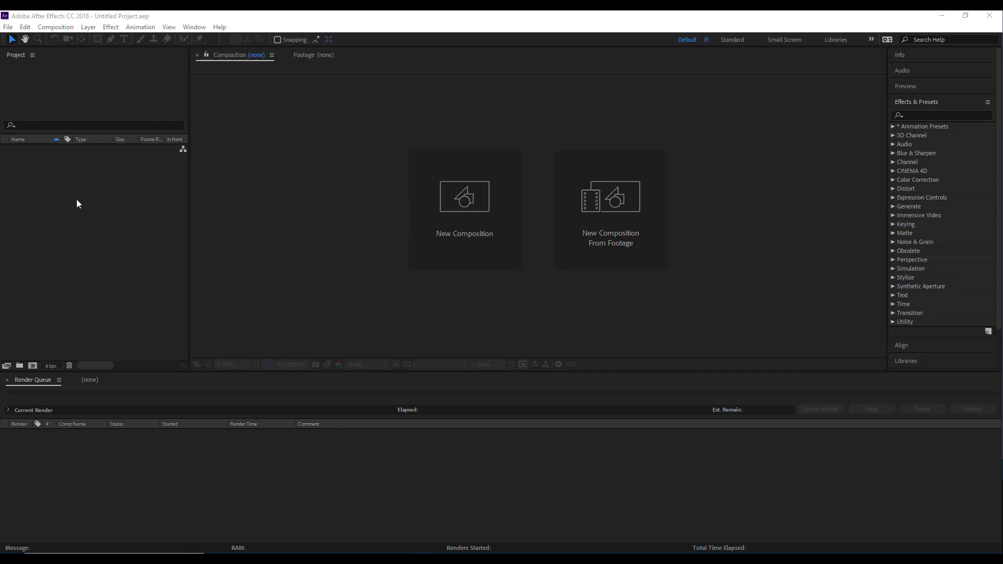
Step: In After Effects, try to import aecfinal.aec from the Desktop's New folder, listing All Files
double_click(36, 182)
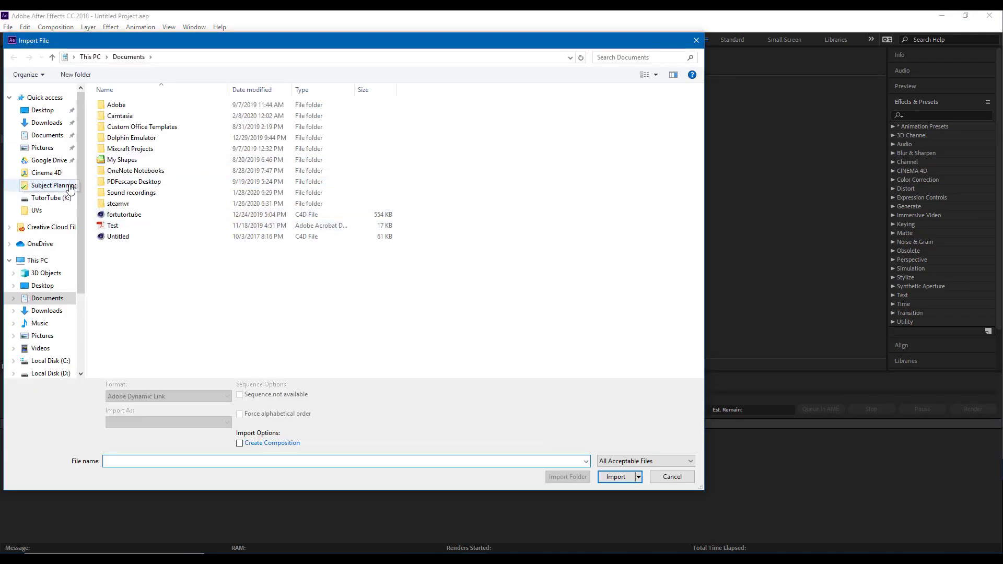
left_click(43, 110)
double_click(121, 136)
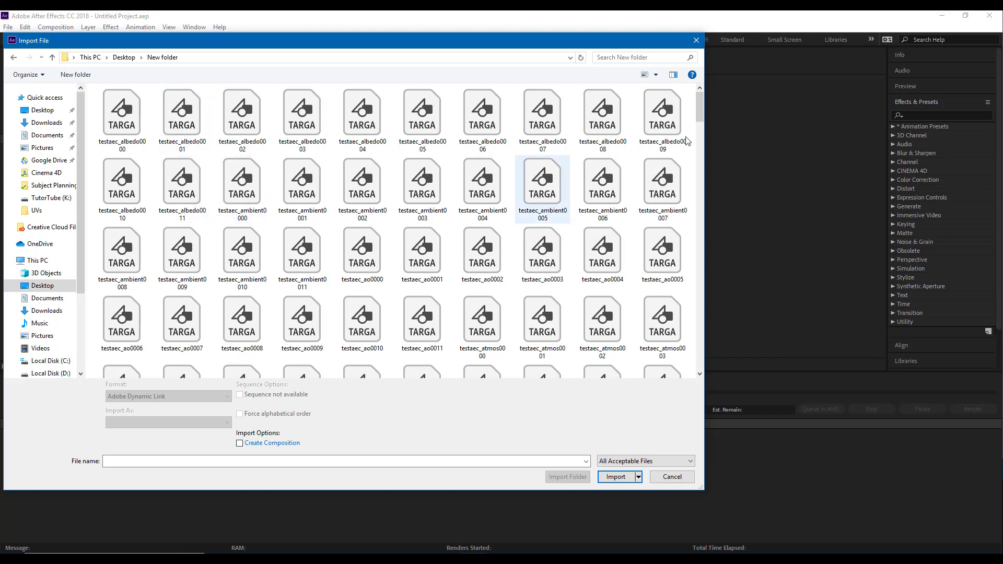
left_click(638, 461)
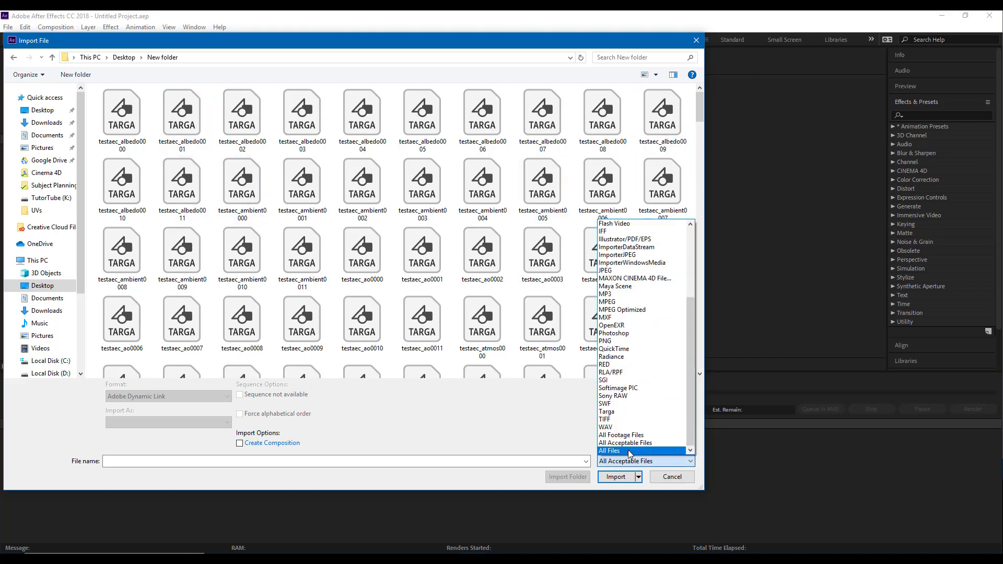
left_click(633, 450)
left_click(137, 144)
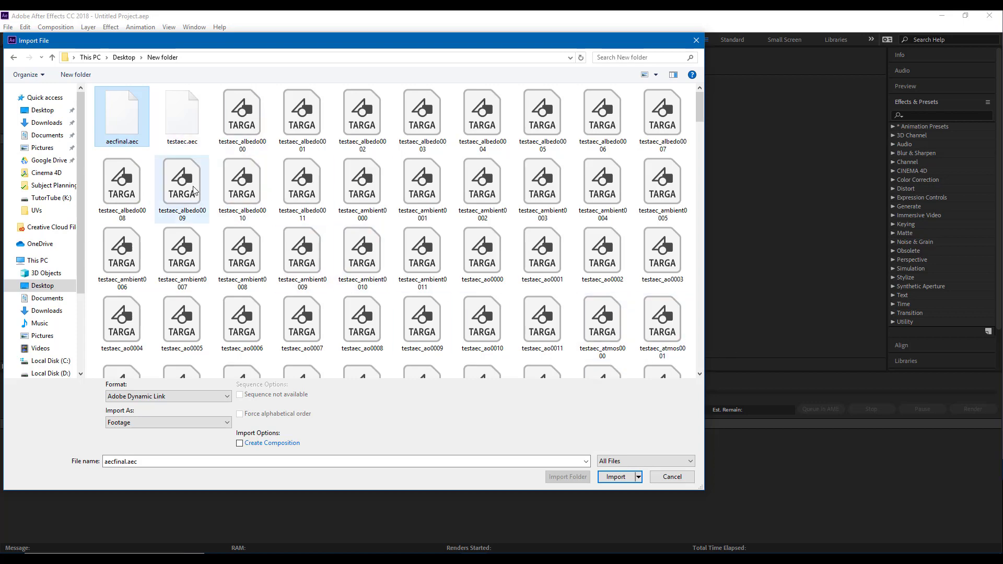
left_click(619, 478)
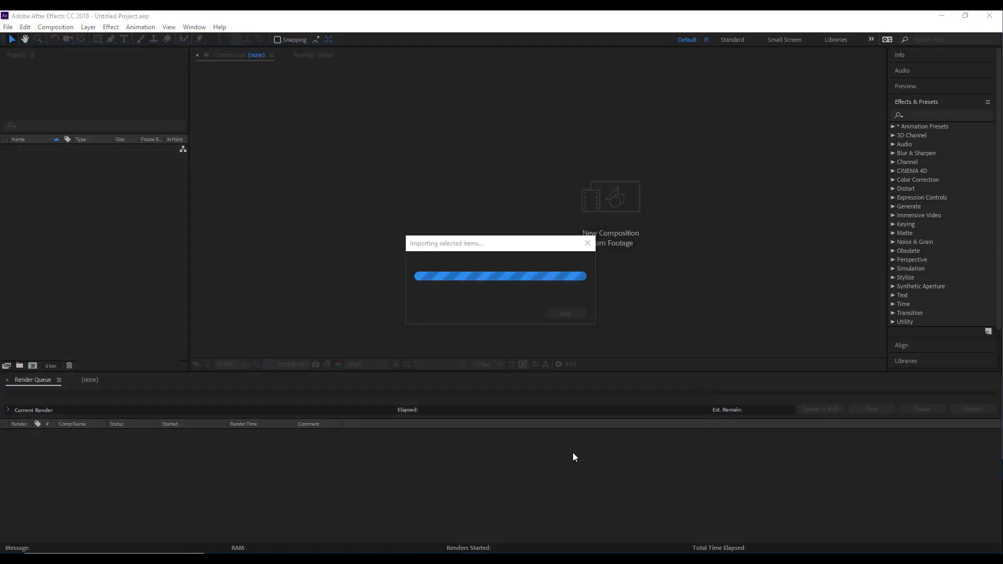
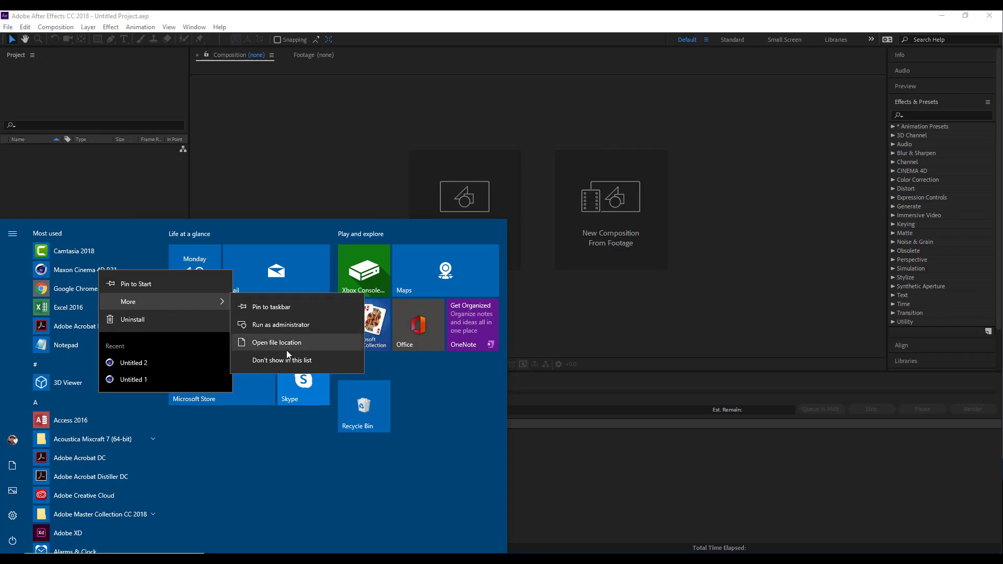
Step: Open the installation folder of Maxon Cinema 4D R21 through its Start menu shortcut's file location
left_click(281, 344)
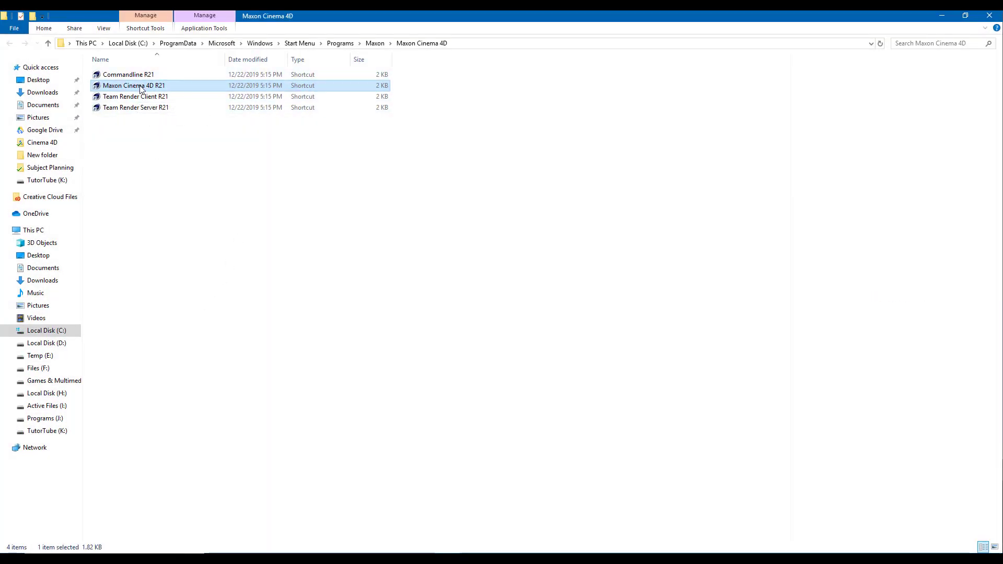
right_click(140, 86)
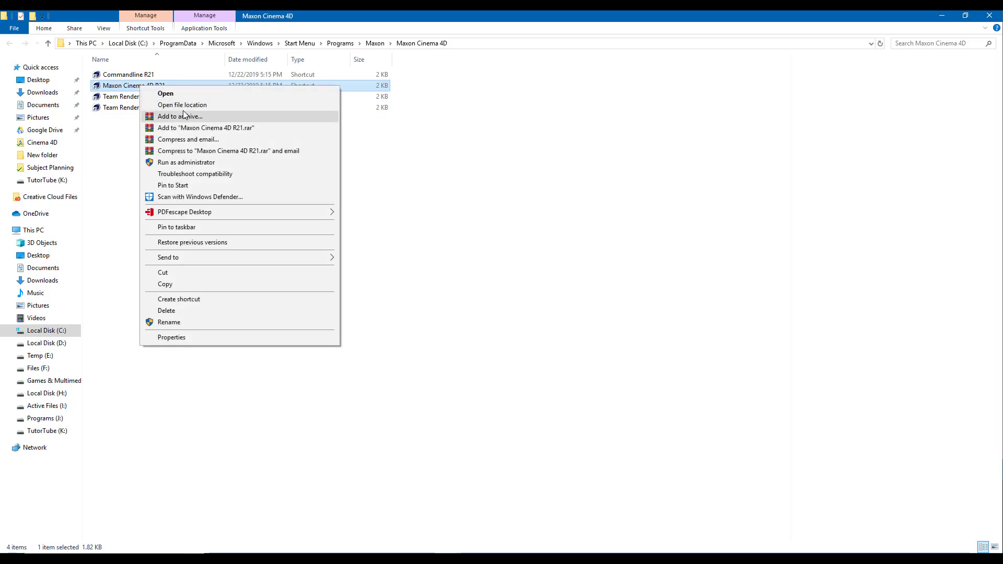
left_click(204, 105)
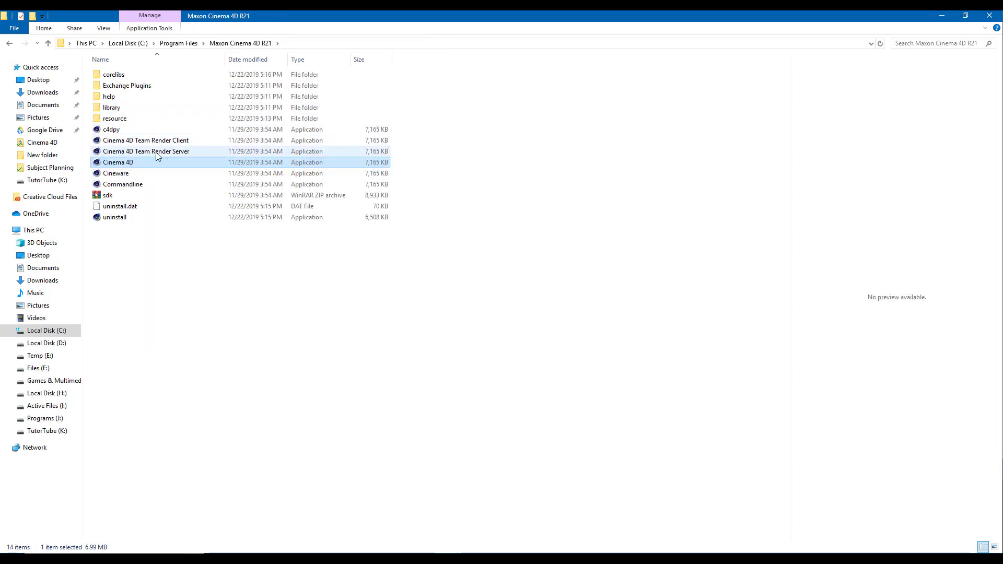
Step: Copy the C4DImporter plug-in from the Exchange Plugins\aftereffects\Importer\Win\CS_CC folder of the Cinema 4D installation
double_click(130, 86)
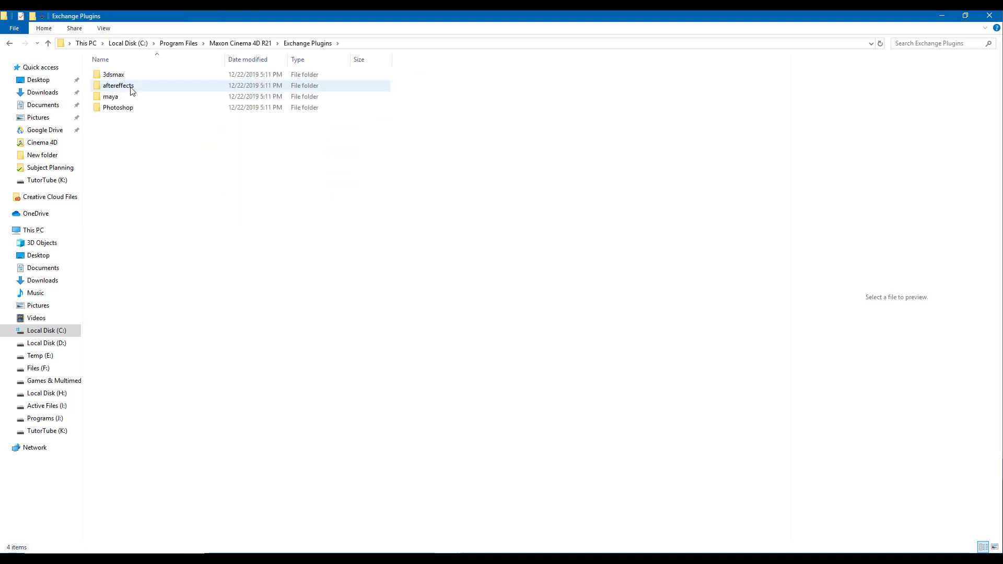
left_click_drag(180, 173, 136, 100)
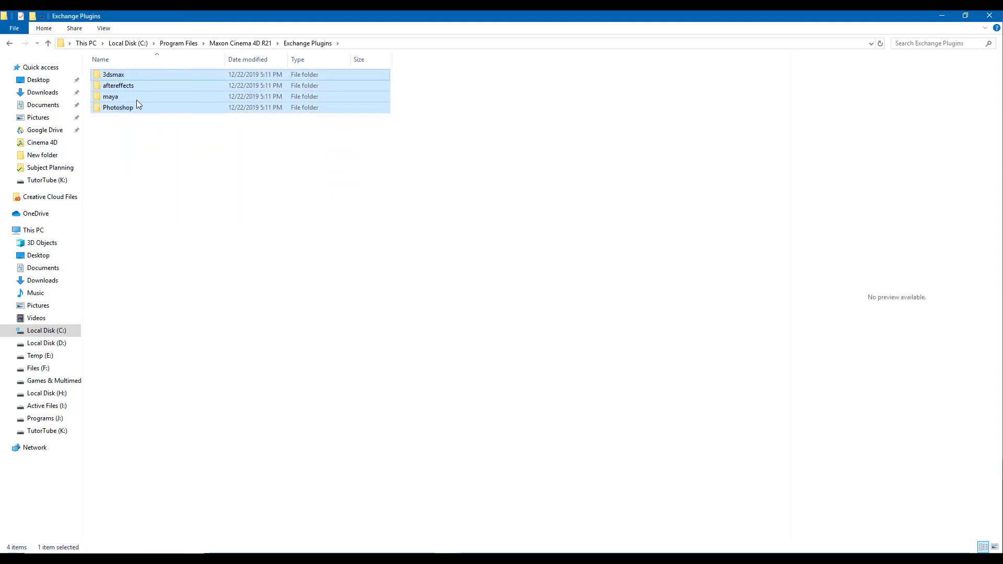
left_click(137, 100)
double_click(123, 90)
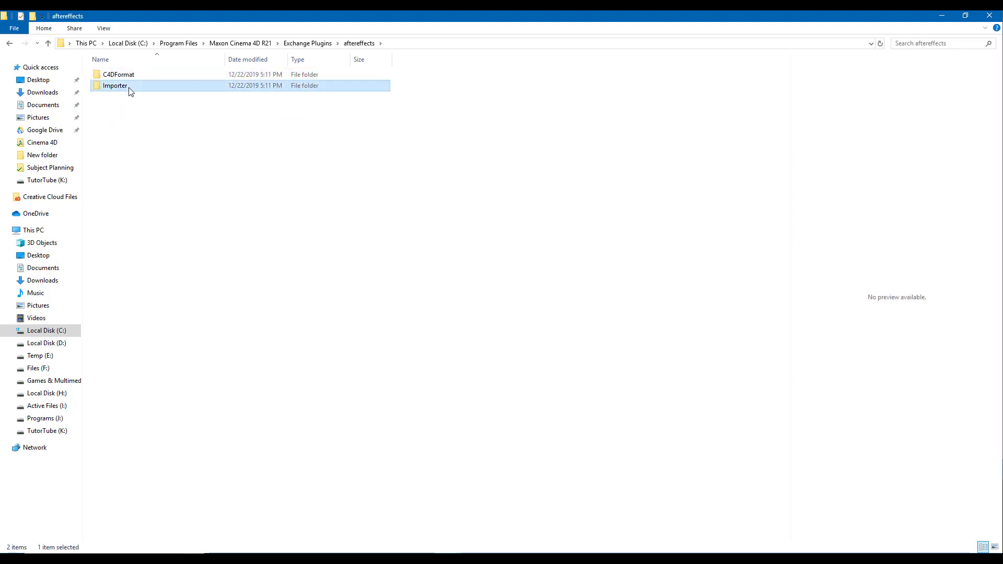
double_click(129, 88)
double_click(119, 77)
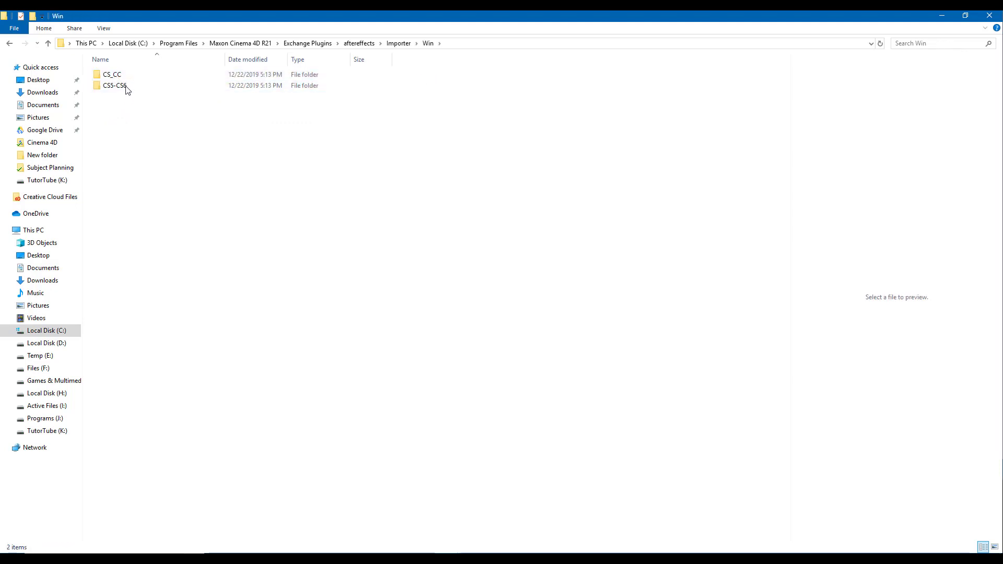
double_click(118, 75)
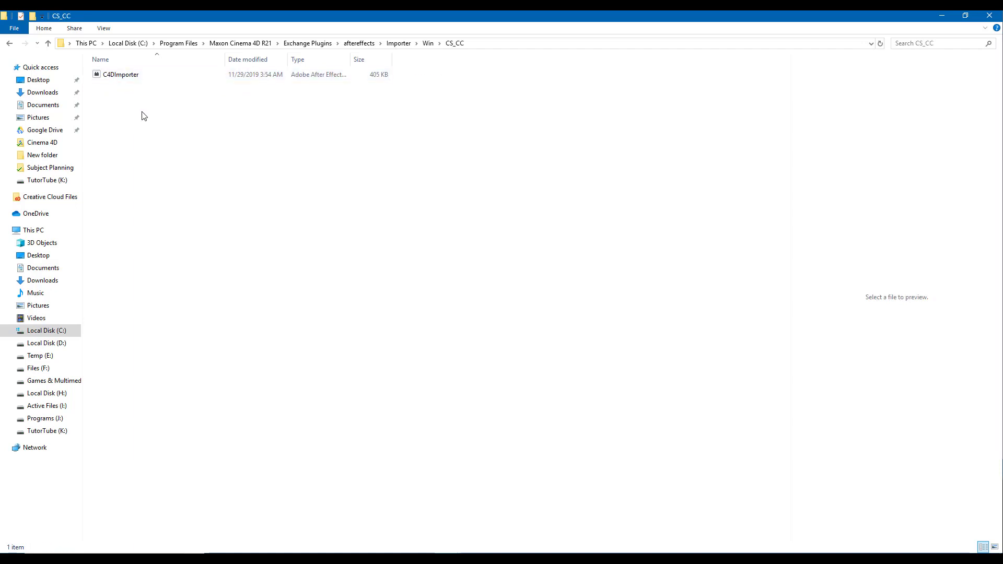
left_click(117, 77)
right_click(118, 78)
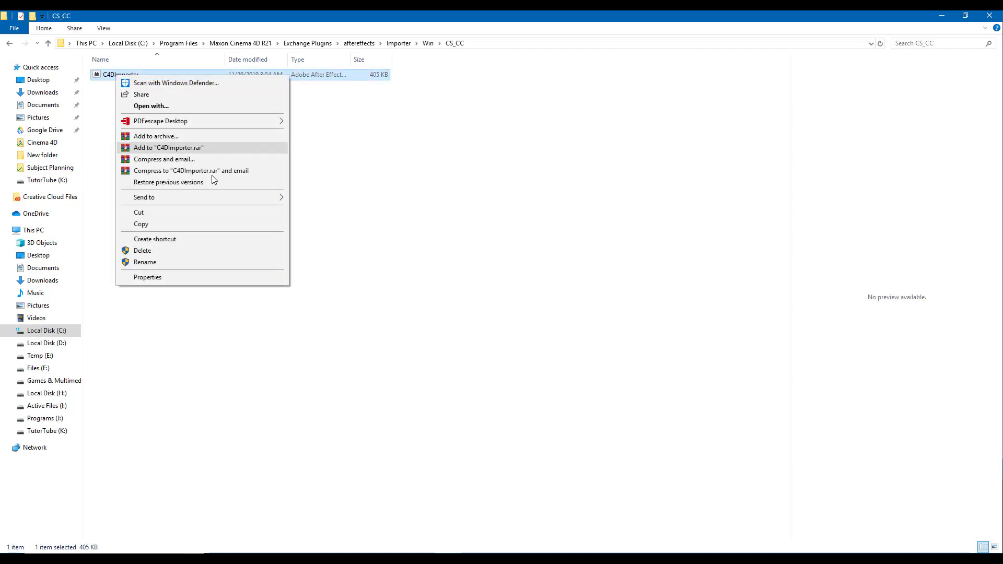
left_click(159, 226)
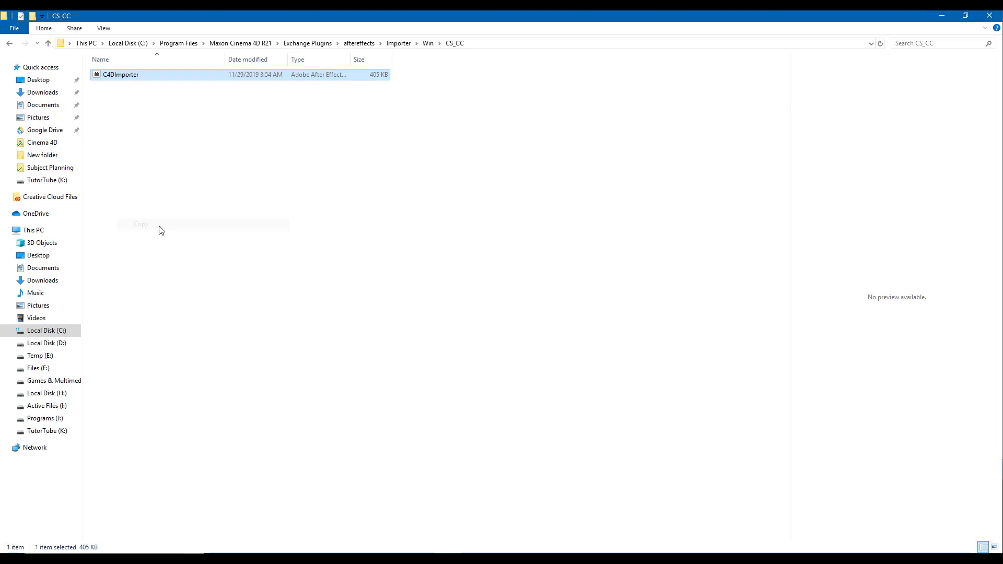
Step: Paste C4DImporter into Program Files\Adobe\Adobe After Effects CC 2018\Support Files\Plug-ins with administrator permission, and close the folder window
left_click(178, 44)
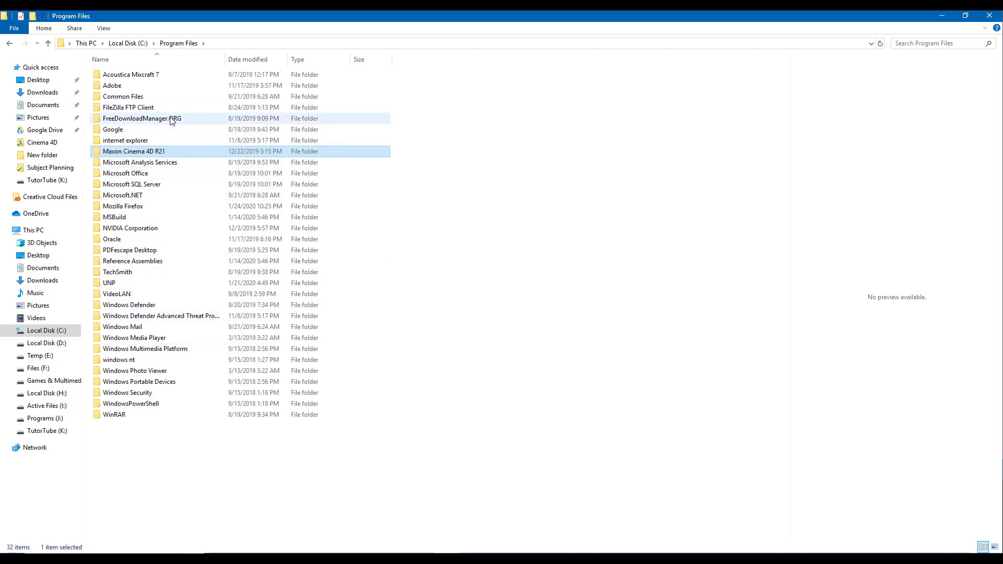
double_click(128, 86)
double_click(180, 74)
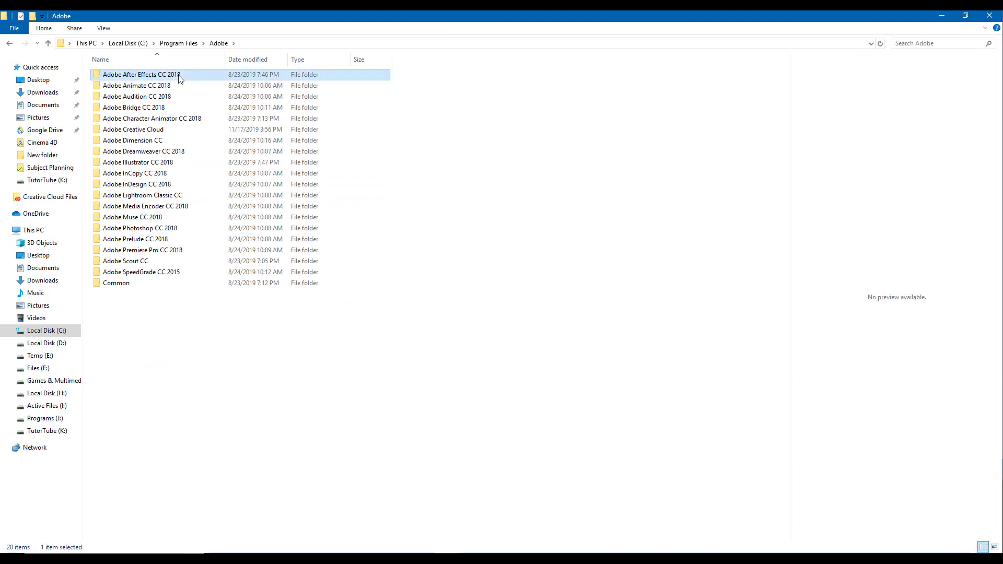
double_click(128, 77)
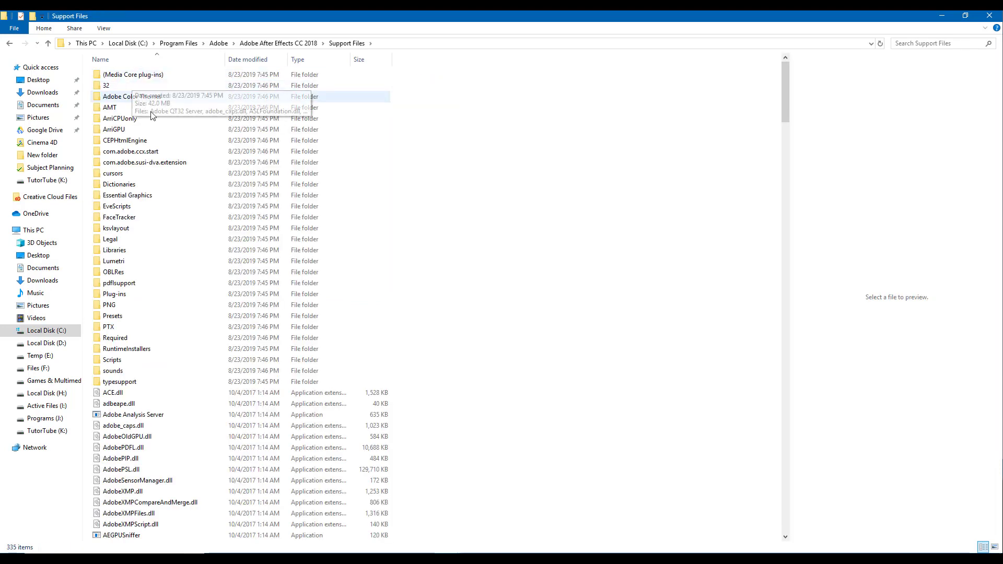
double_click(130, 295)
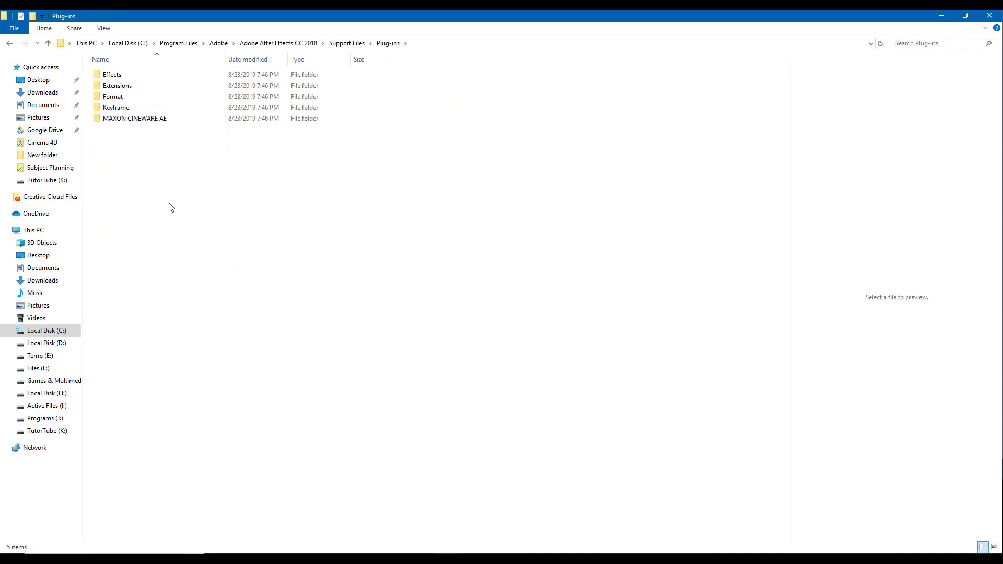
right_click(179, 172)
left_click(223, 236)
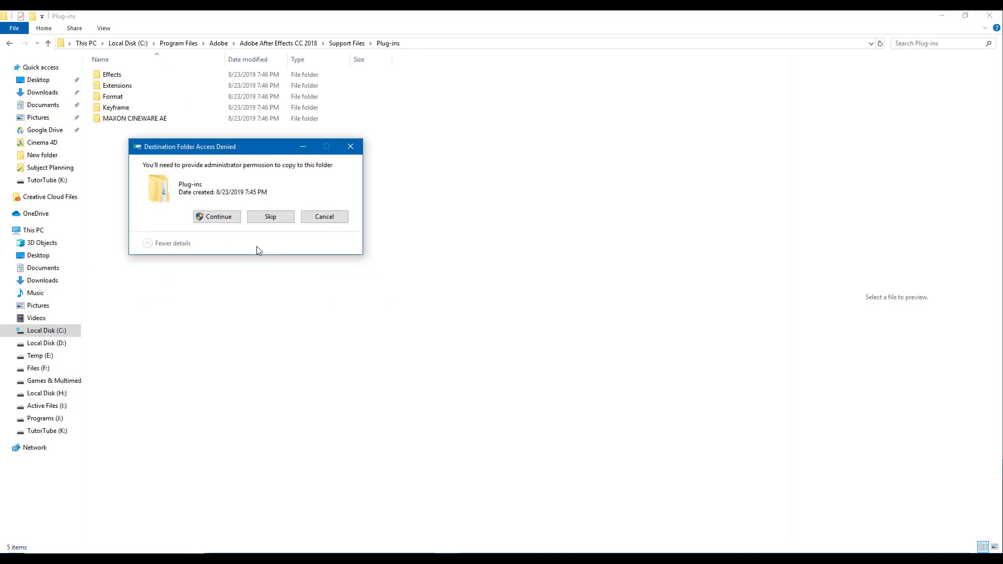
left_click(228, 219)
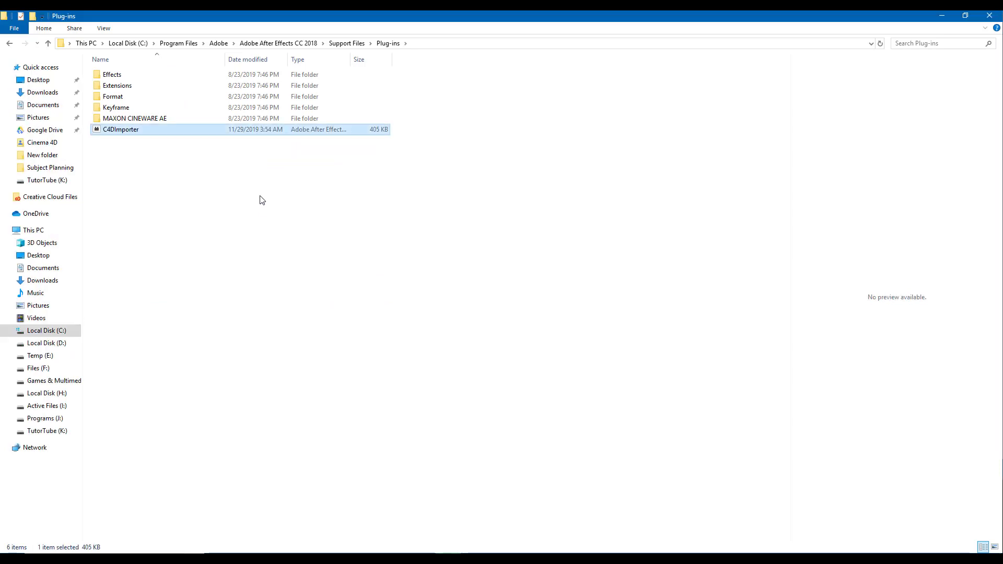
left_click(229, 164)
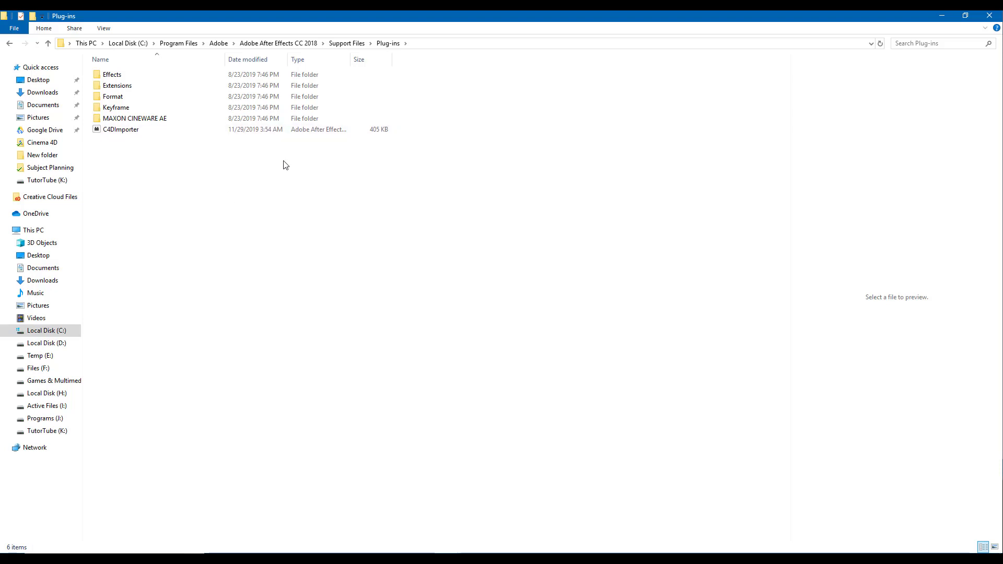
left_click(991, 17)
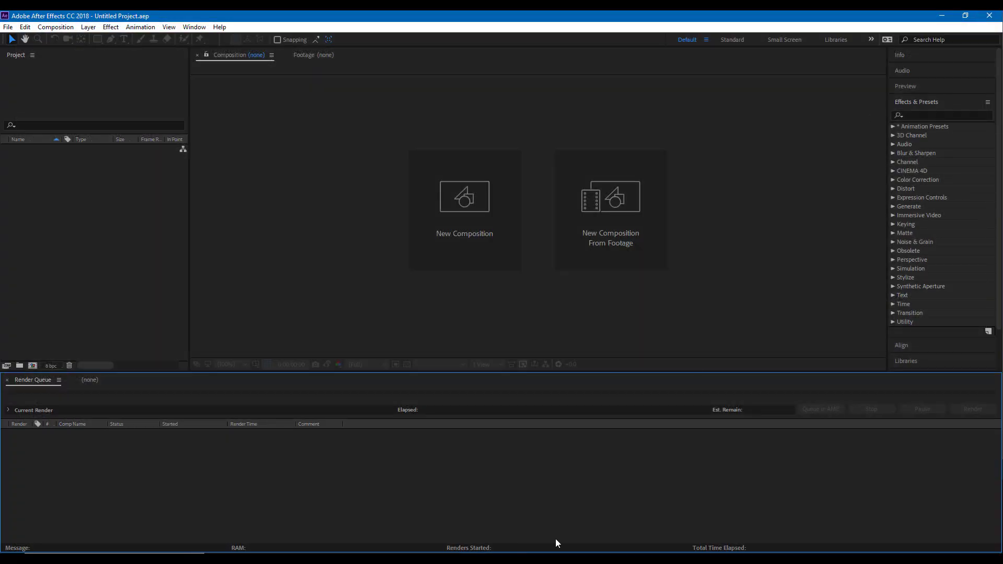
Step: Restart Adobe After Effects CC 2018 to load the new importer plug-in
left_click(990, 17)
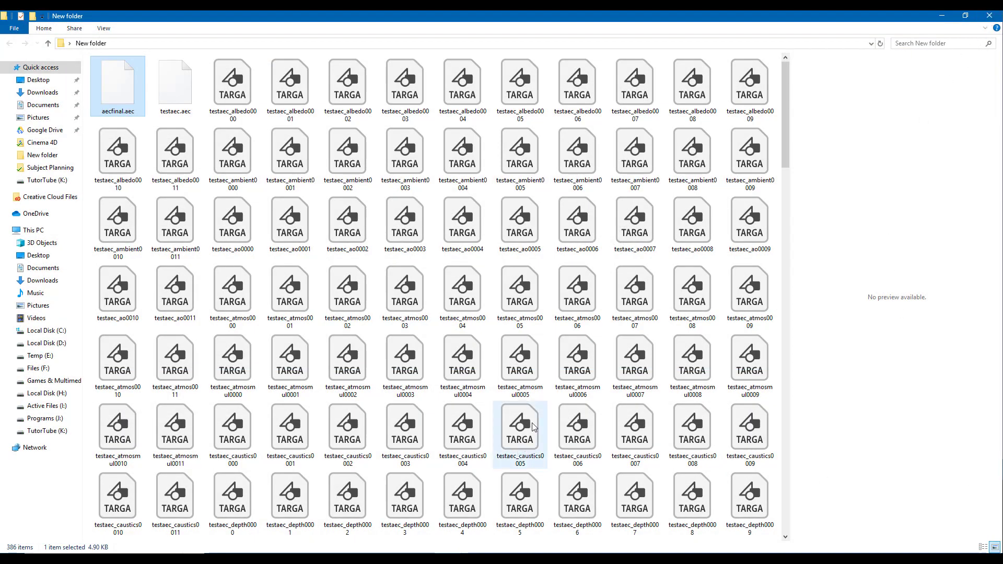
left_click(11, 549)
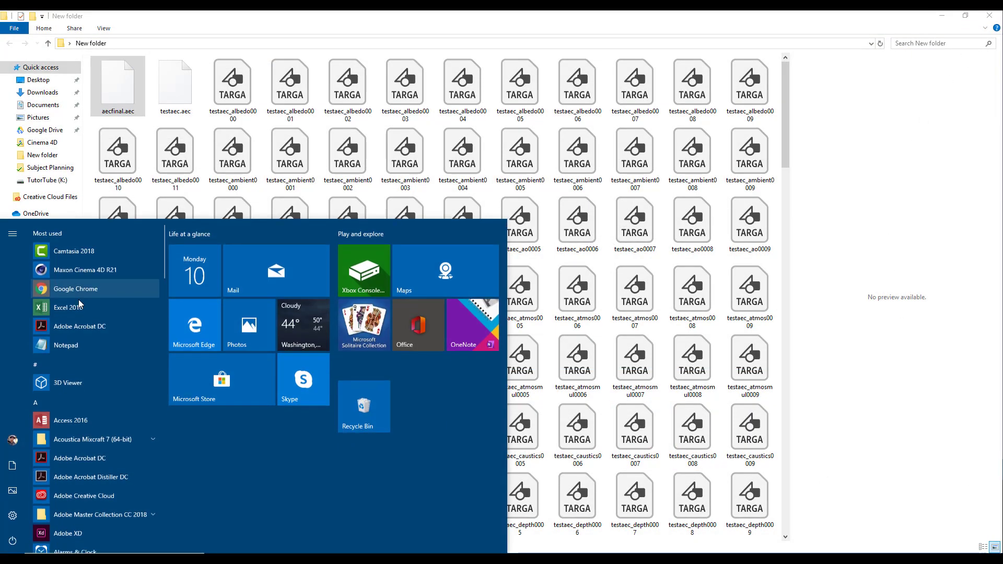
type("after")
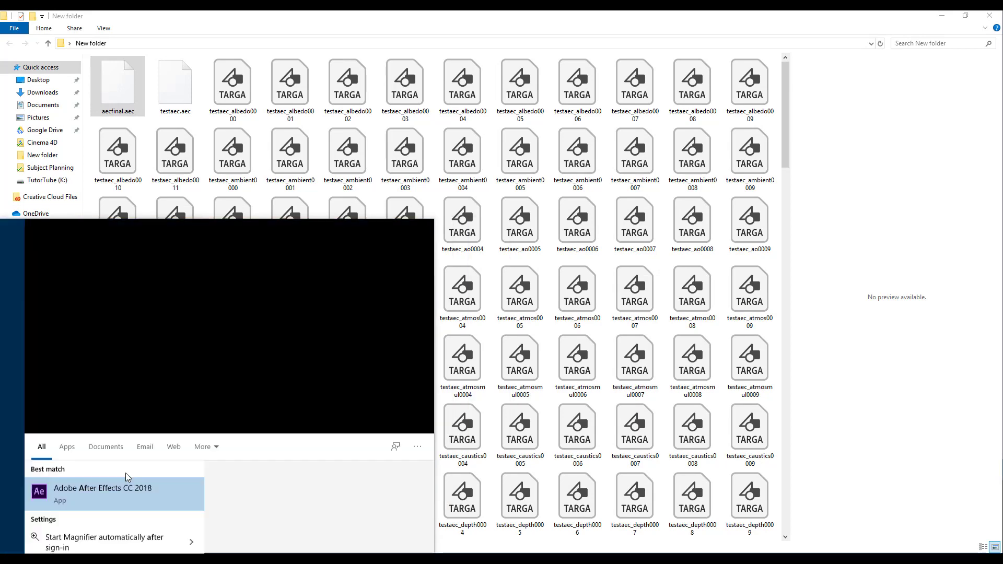
key("Return")
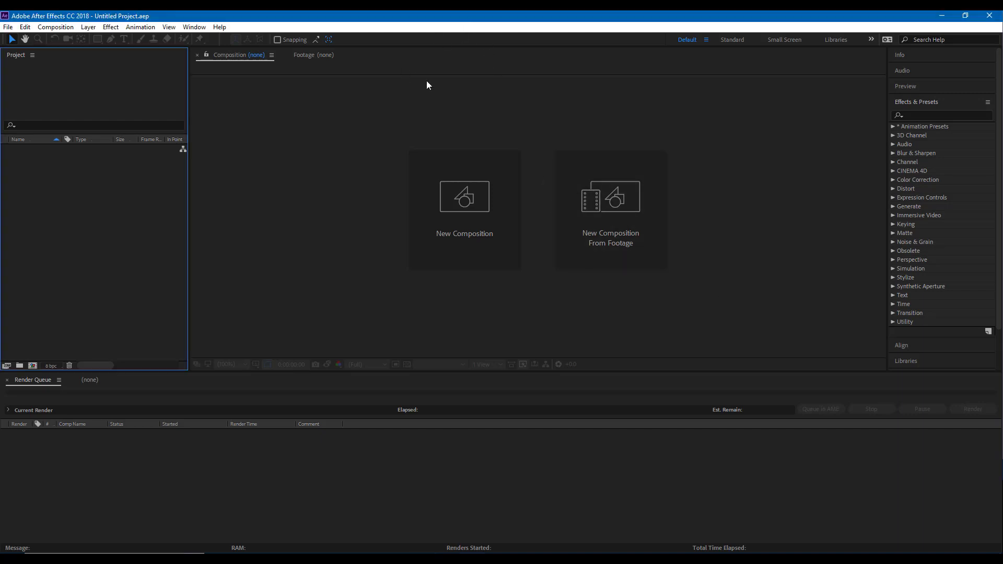
Step: Import the aecfinal.aec Cinema 4D composition file from Desktop\New folder into the project
double_click(78, 218)
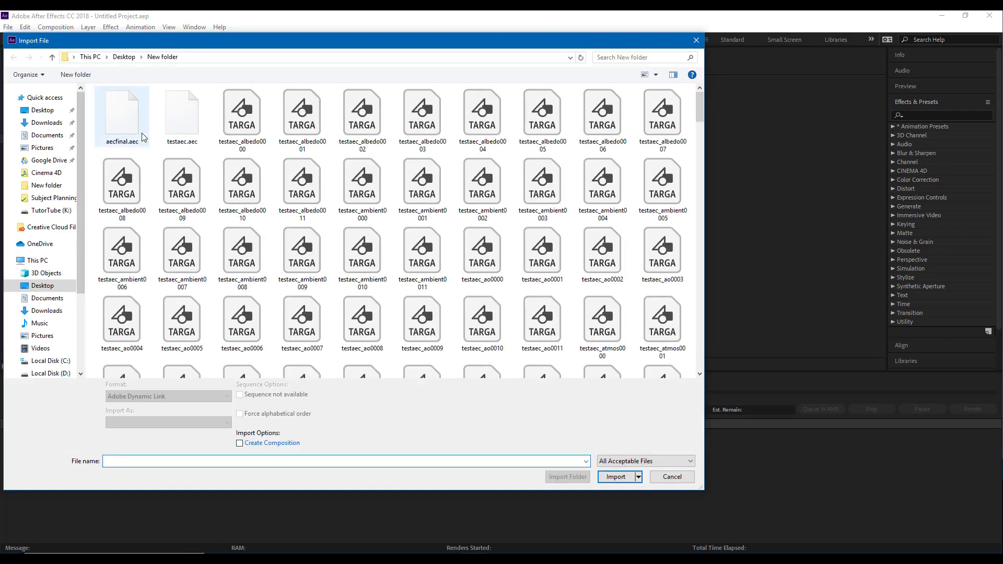
left_click(635, 462)
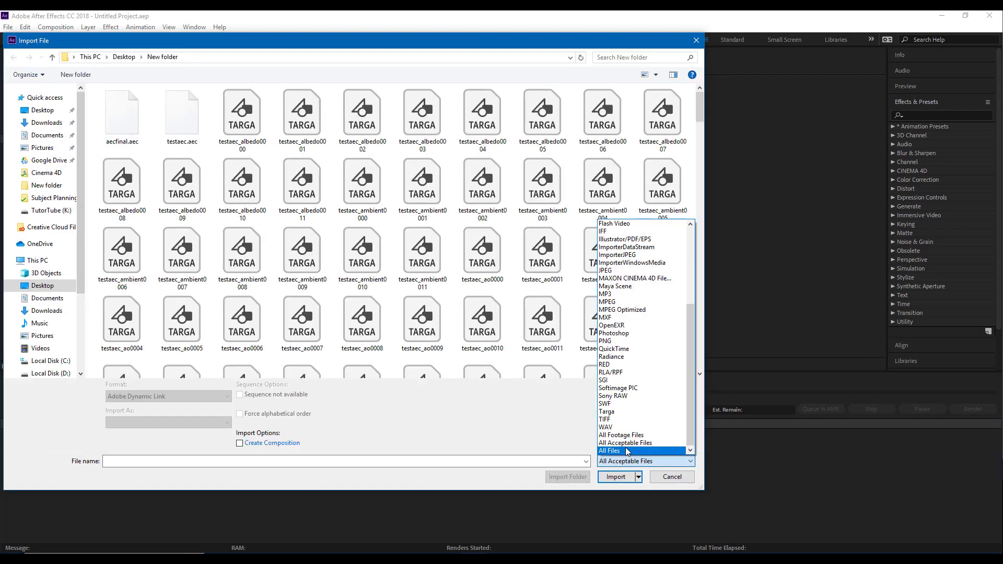
left_click(630, 444)
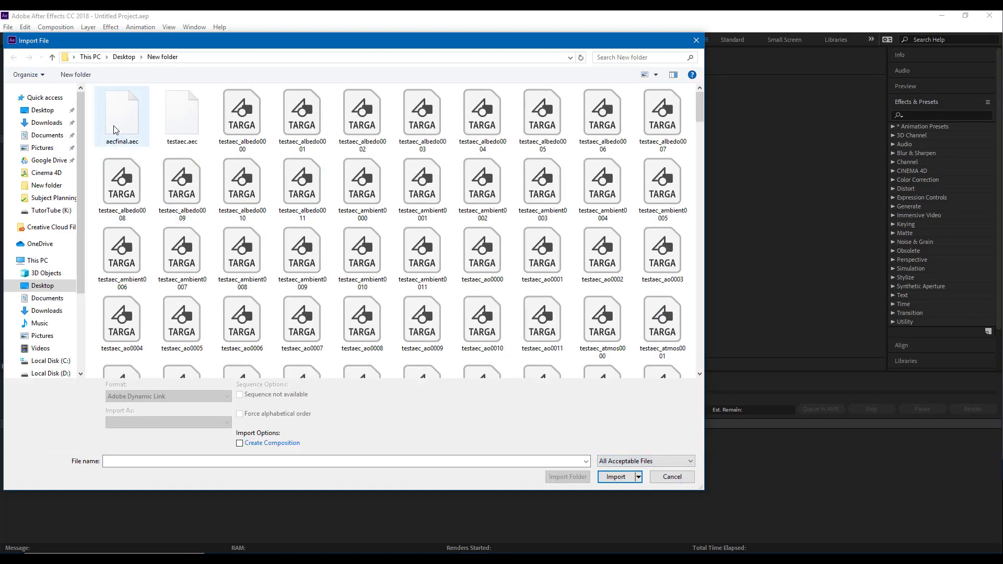
left_click(121, 142)
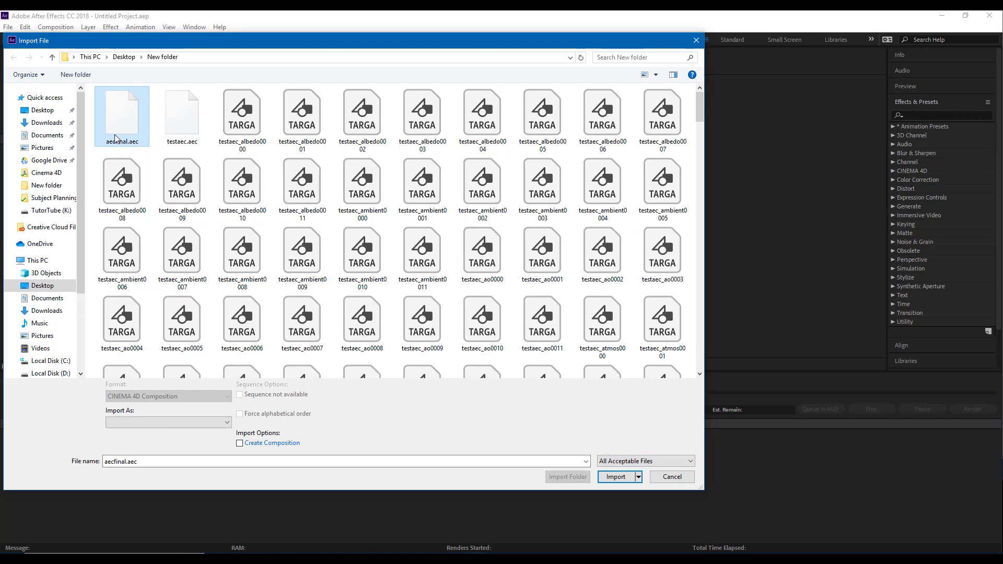
left_click(618, 476)
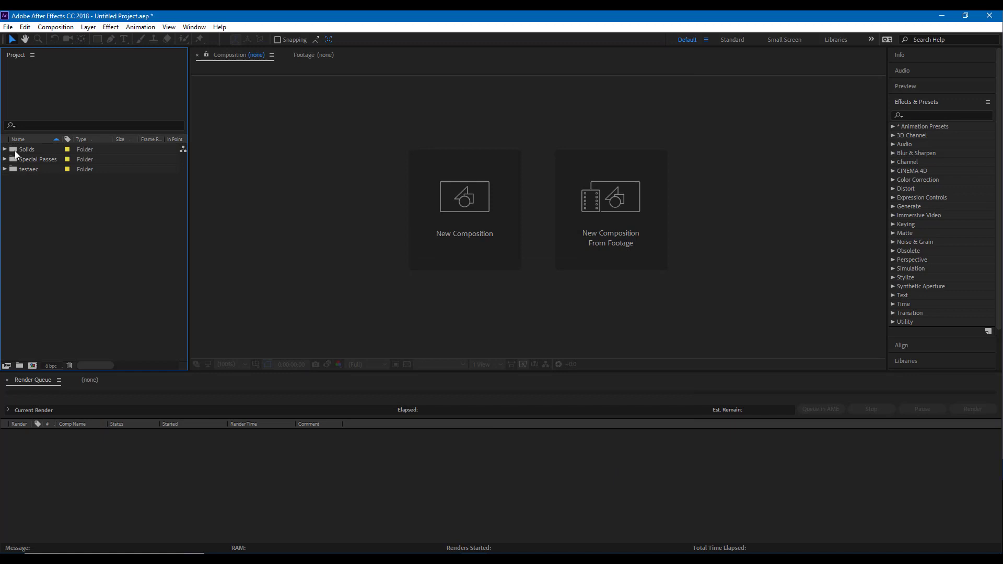
Step: Look through the imported testaec and Special Passes folders, previewing the albedo, matcolor and mattrans sequences
left_click(5, 169)
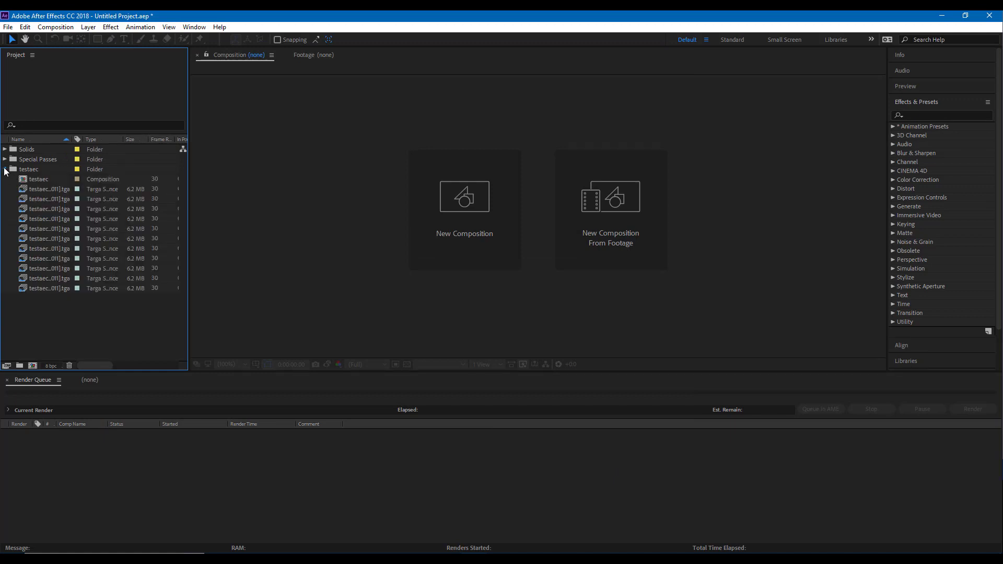
left_click(5, 169)
left_click(5, 160)
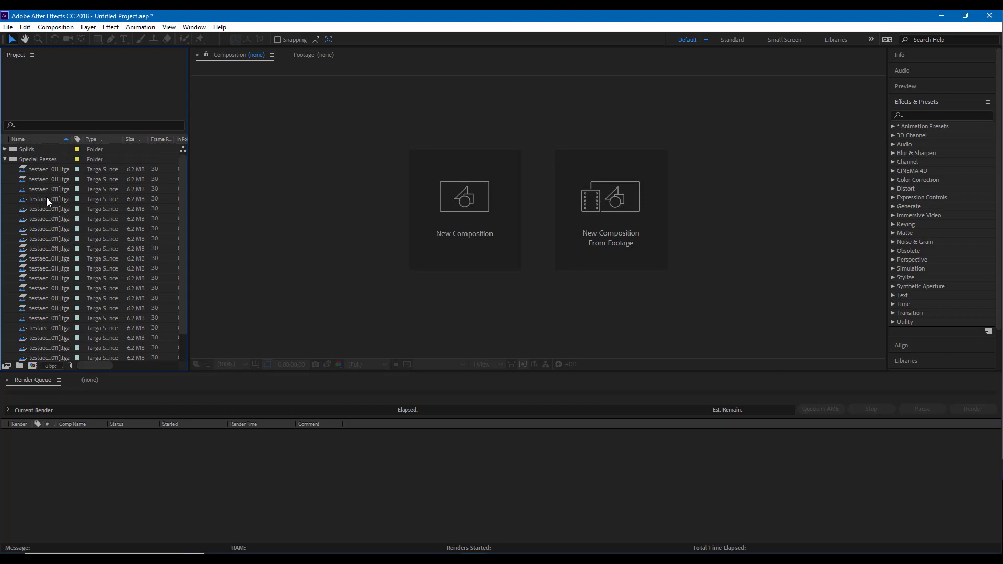
double_click(24, 167)
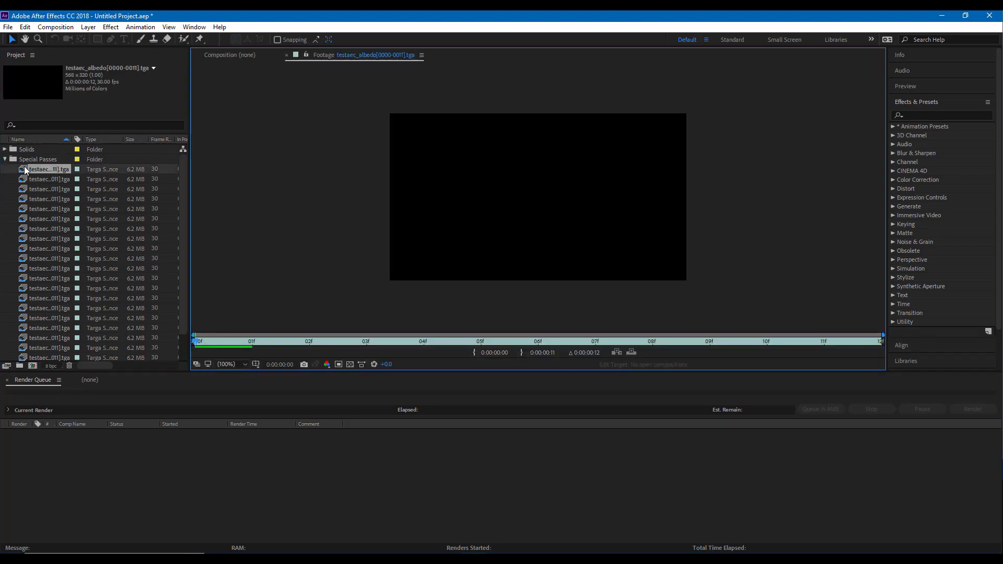
double_click(24, 239)
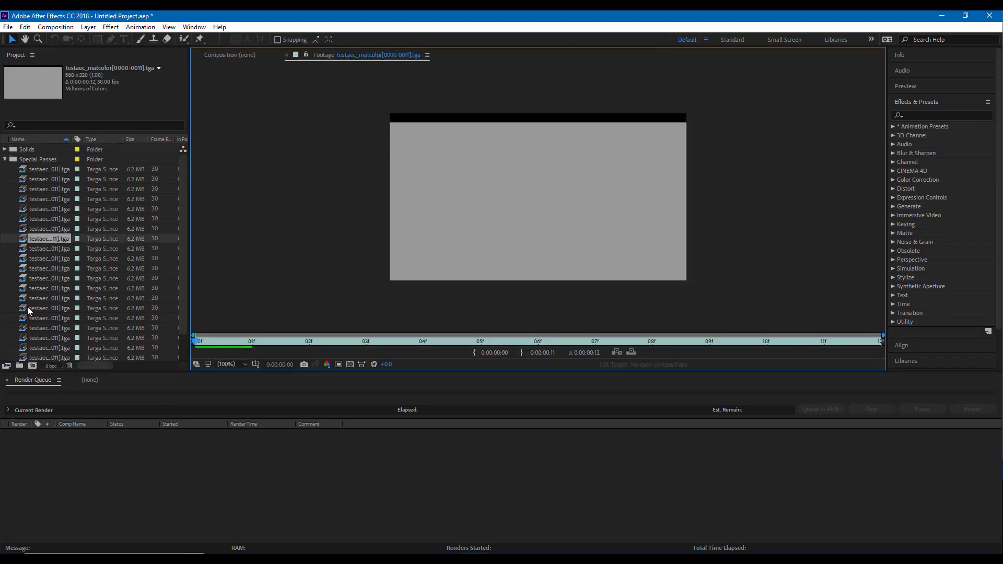
key("ctrl+i")
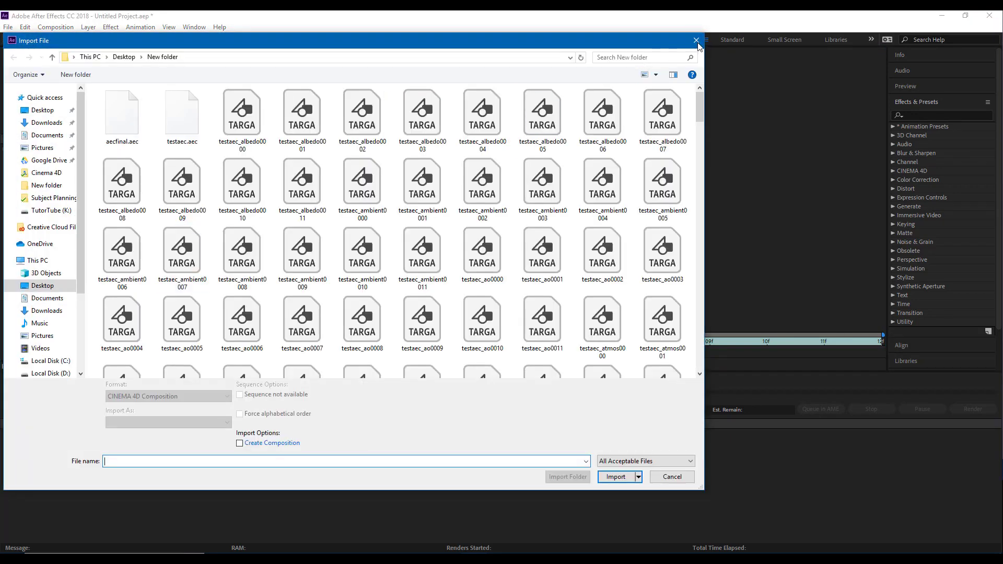
left_click(698, 42)
double_click(21, 308)
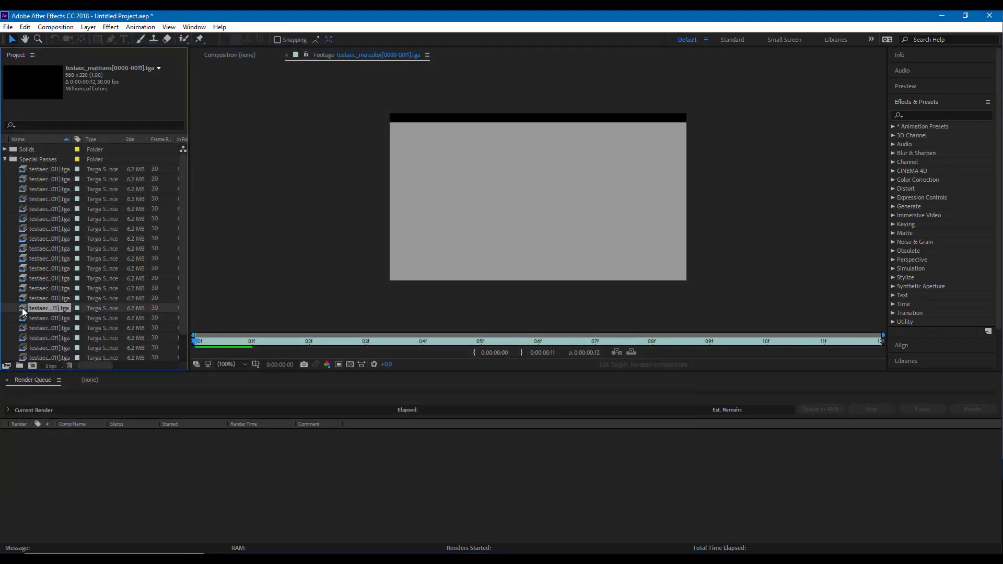
left_click(5, 159)
Step: Inspect the Null in the Solids folder and preview the ambient, atmos and caustics sequences in the testaec folder
left_click(5, 149)
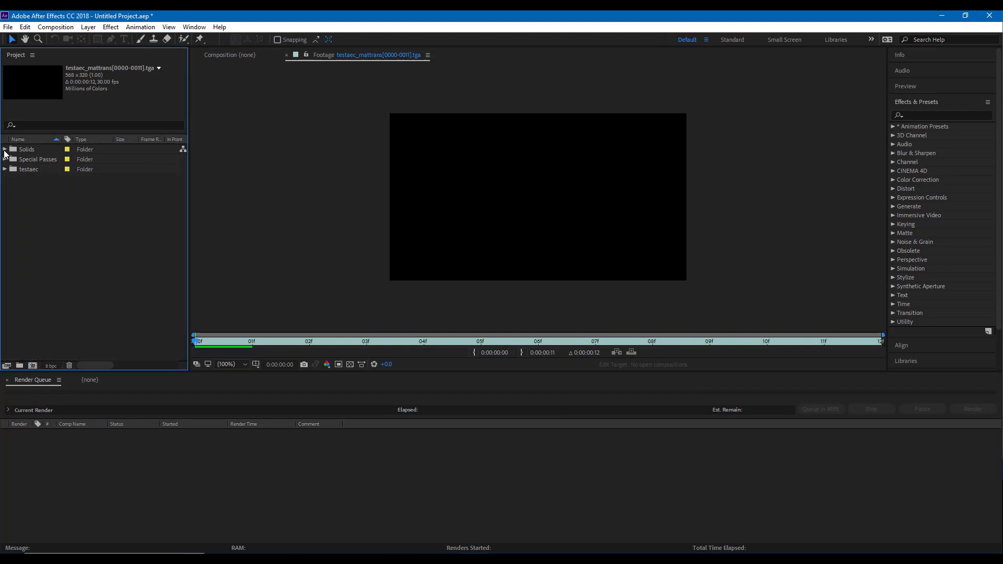
left_click(23, 160)
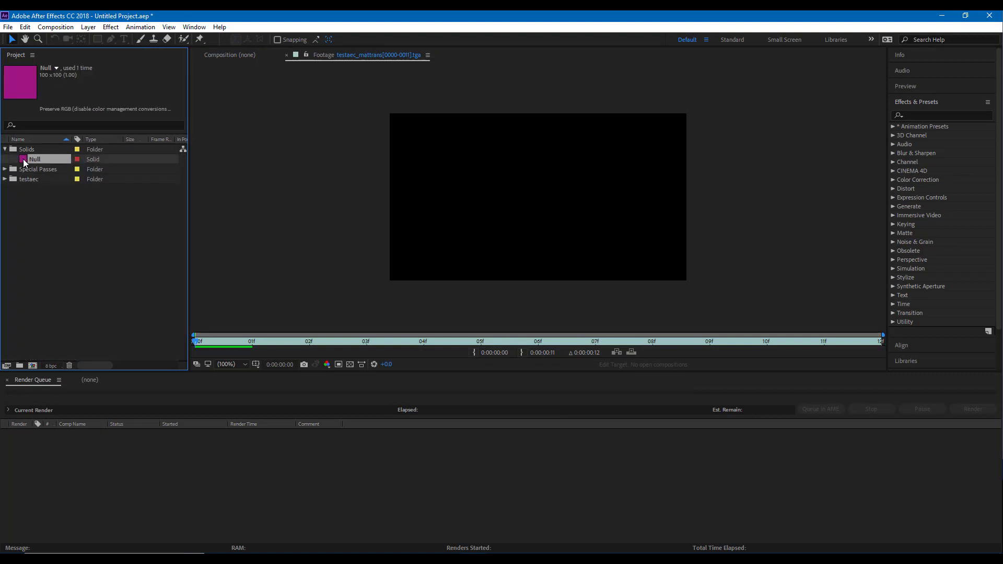
left_click(6, 179)
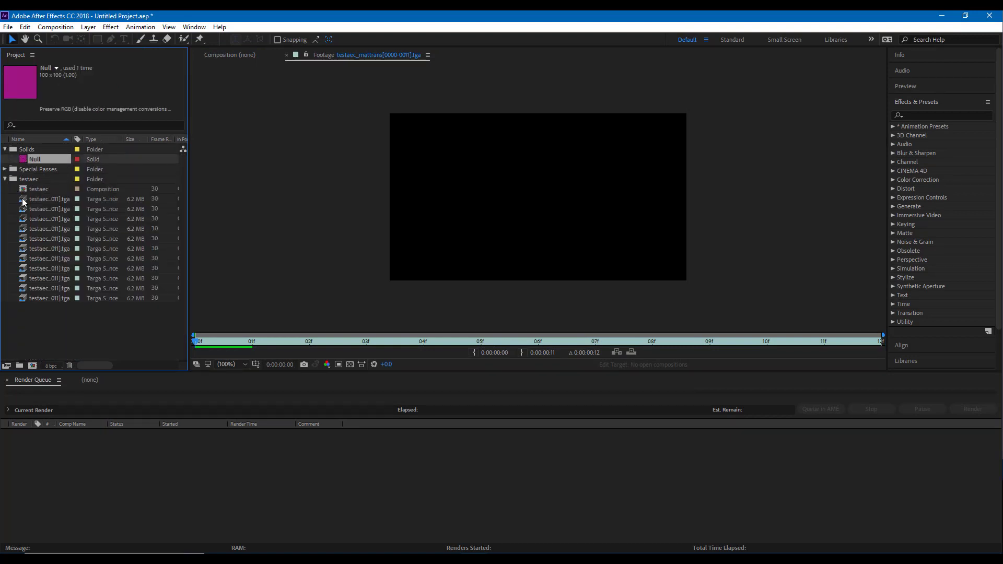
double_click(23, 199)
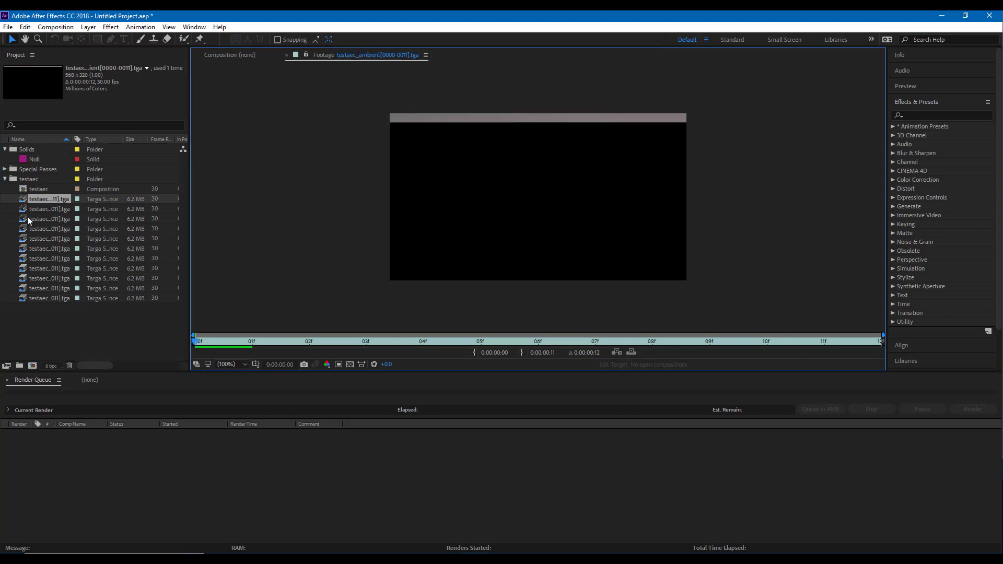
double_click(24, 220)
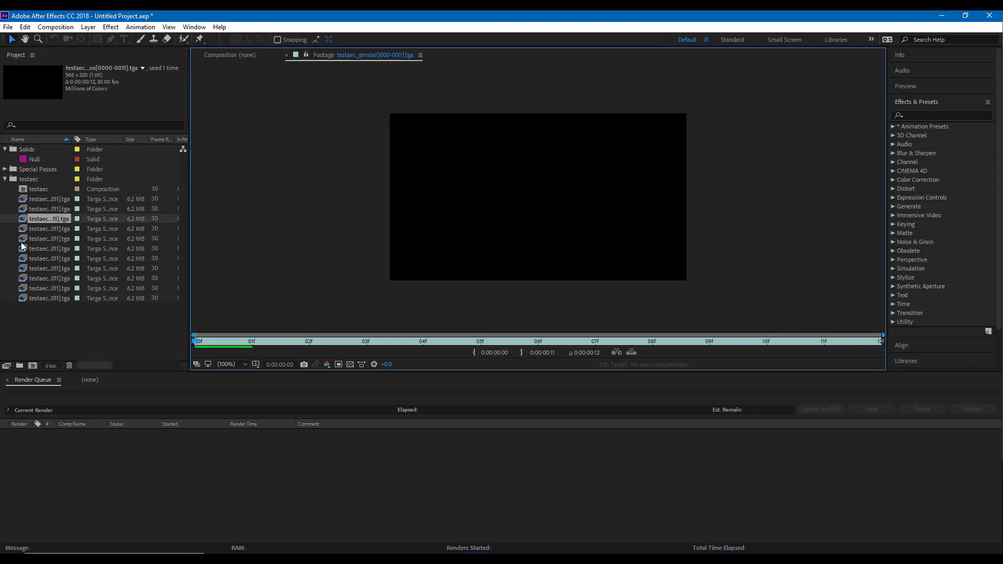
double_click(23, 239)
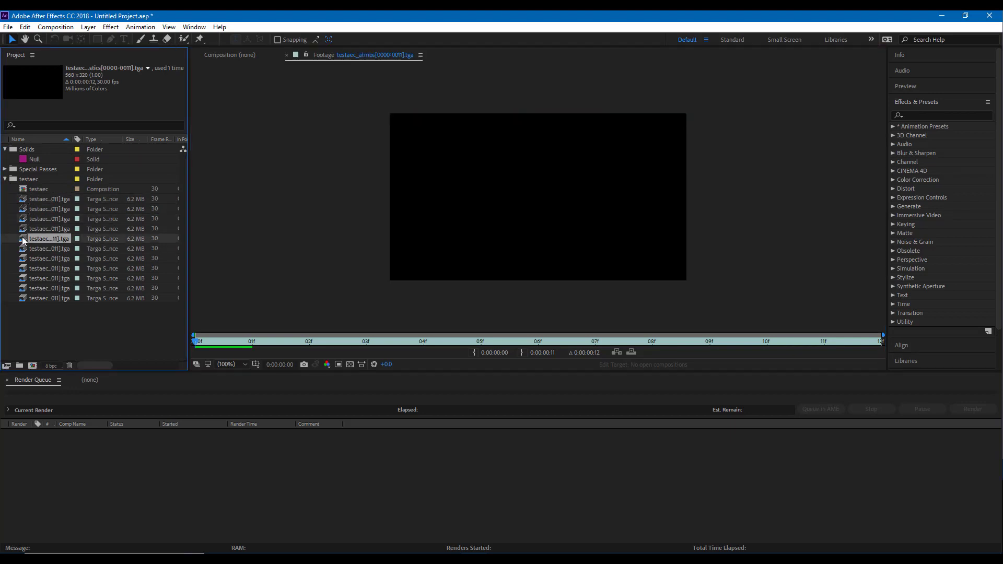
Step: Open the testaec composition, scrub through its first frames, and select the Null layer in the viewer
double_click(23, 193)
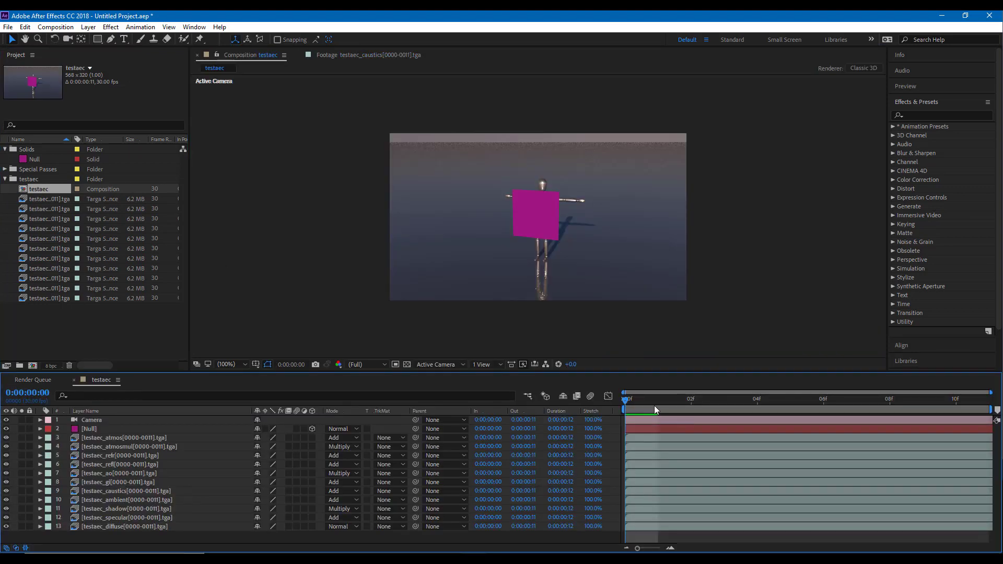
left_click_drag(638, 402, 547, 393)
left_click(538, 214)
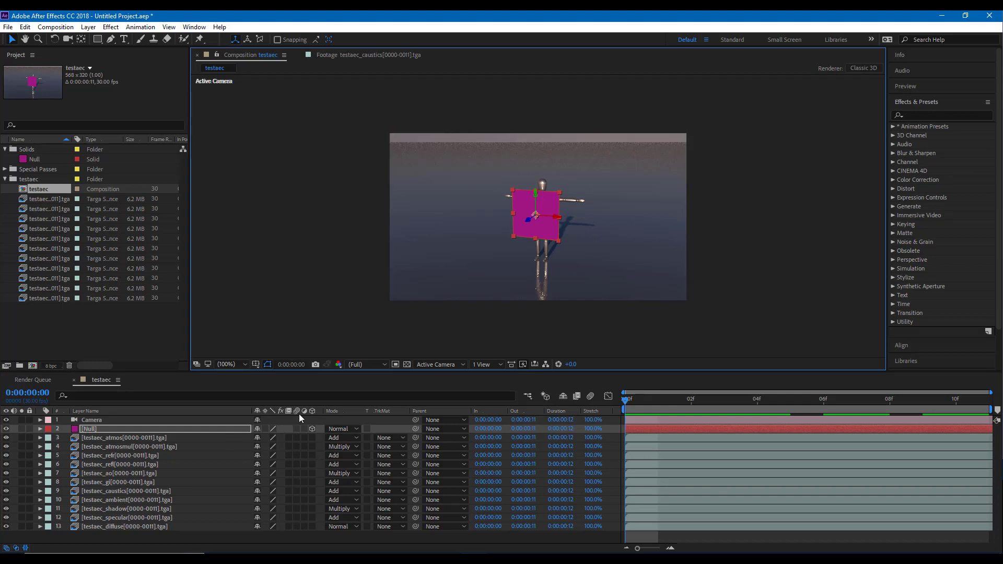
Step: Toggle the visibility of the Null and several render pass layers off and on to check what each contributes
left_click(6, 429)
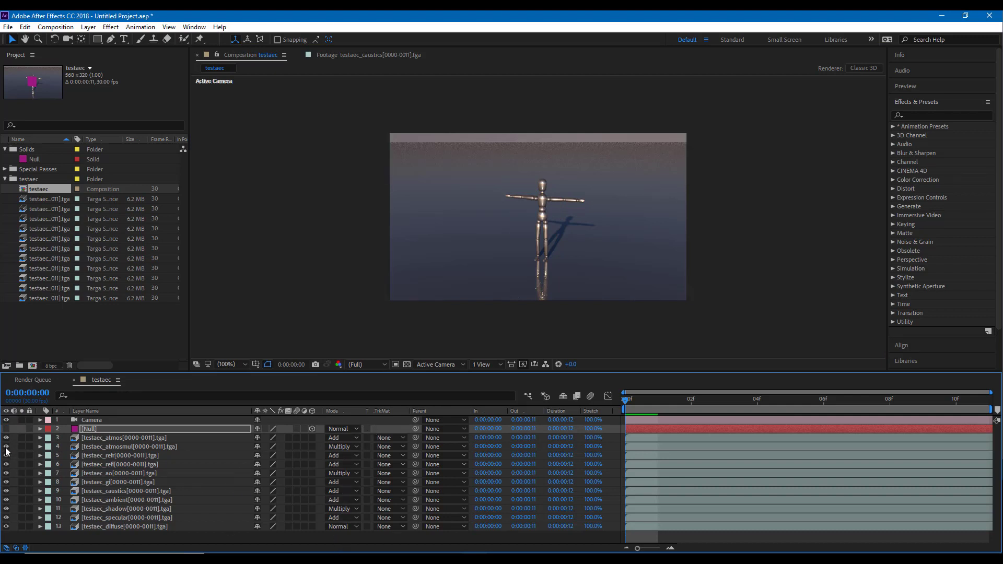
mouse_move(6, 438)
left_mouse_down()
mouse_move(7, 468)
mouse_move(8, 439)
left_mouse_up()
left_click(7, 473)
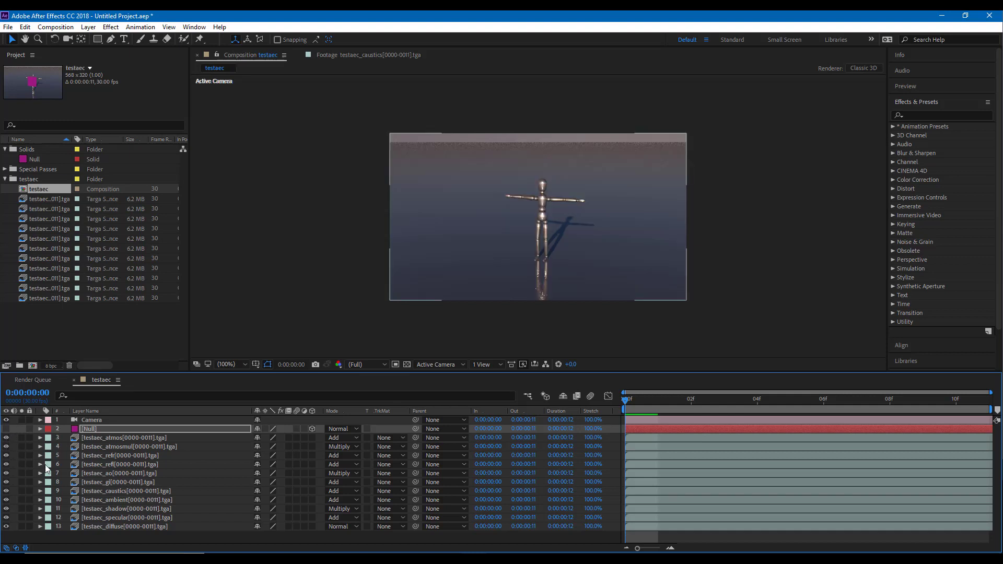
left_click(6, 429)
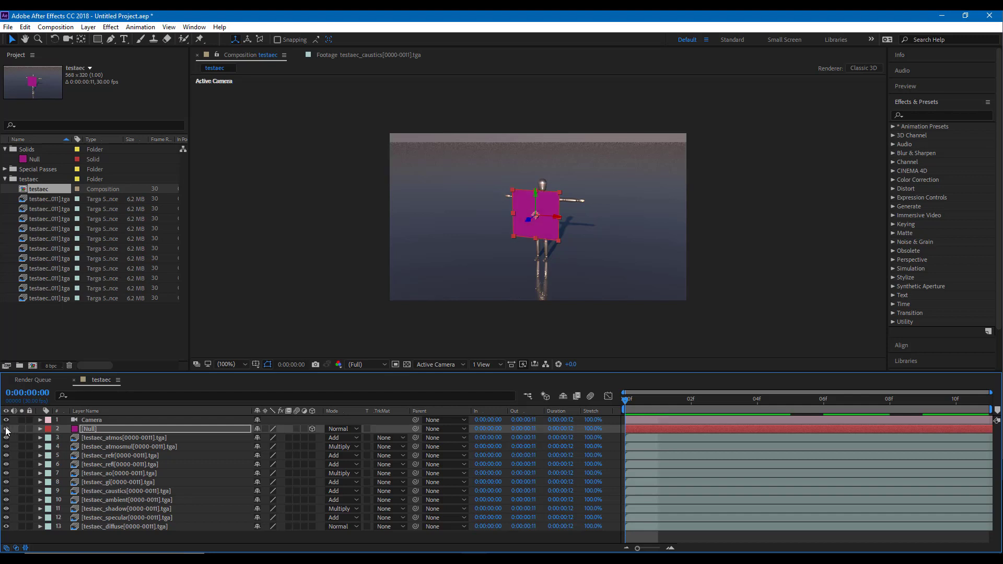
left_click(6, 429)
left_click(7, 429)
Step: Add the text "TutorTube" to the right of the figure and make its layer 3D
left_click(124, 39)
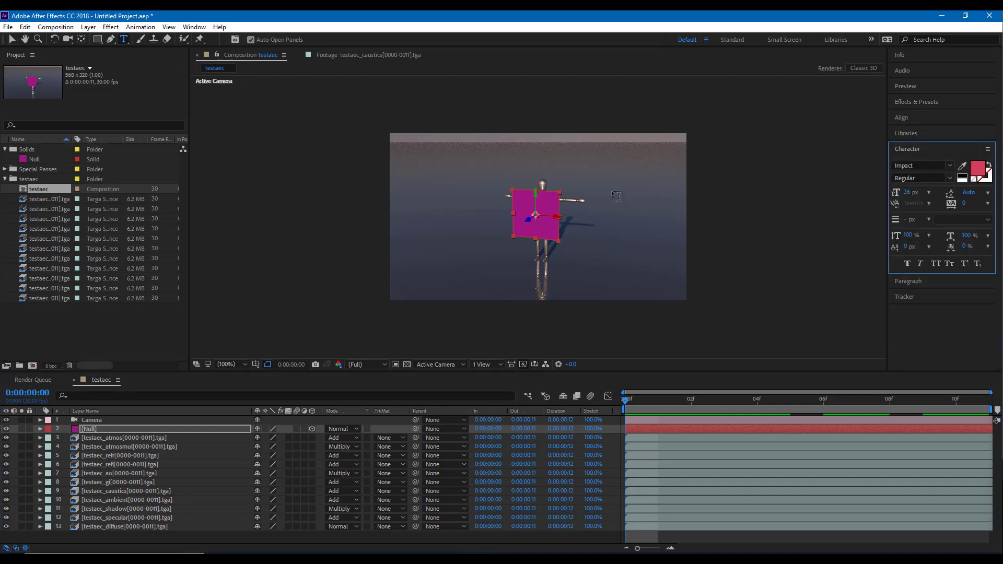
left_click(613, 192)
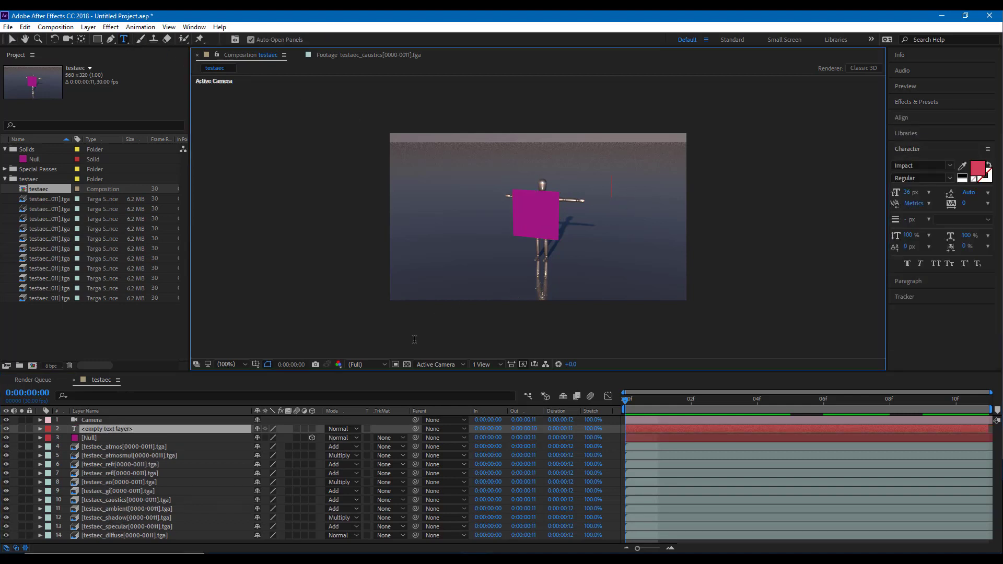
type("TutorT")
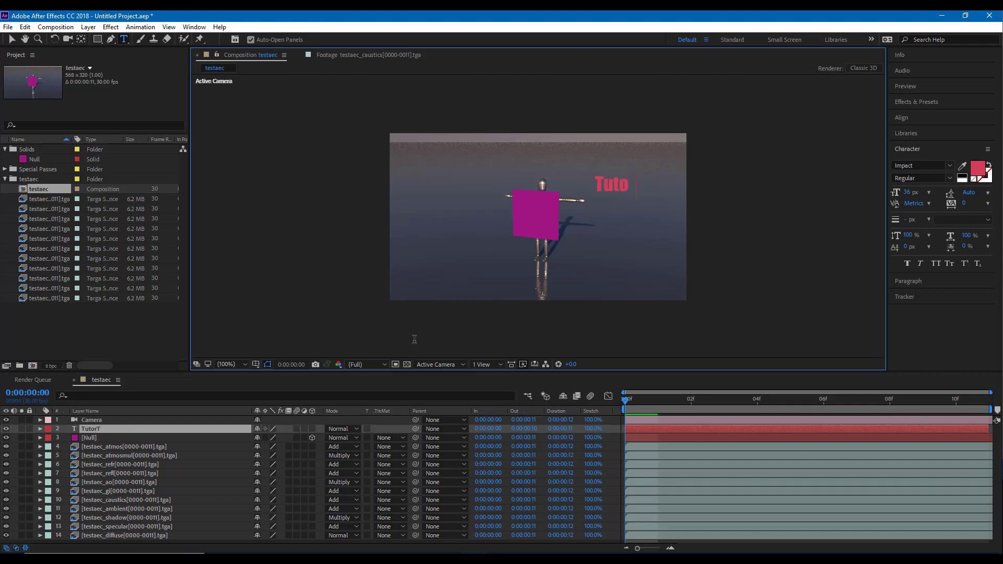
type("ube")
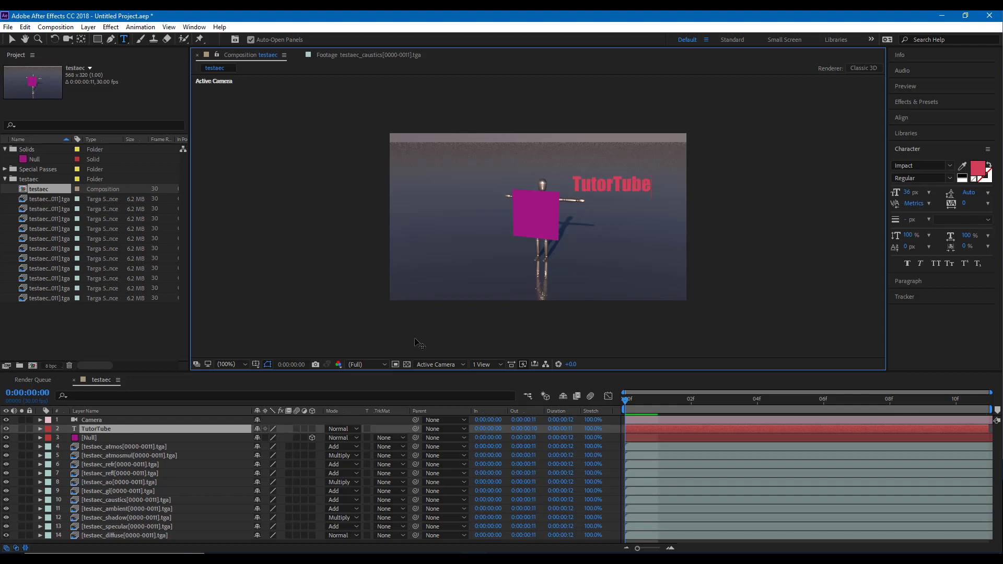
left_click(312, 429)
key("Return")
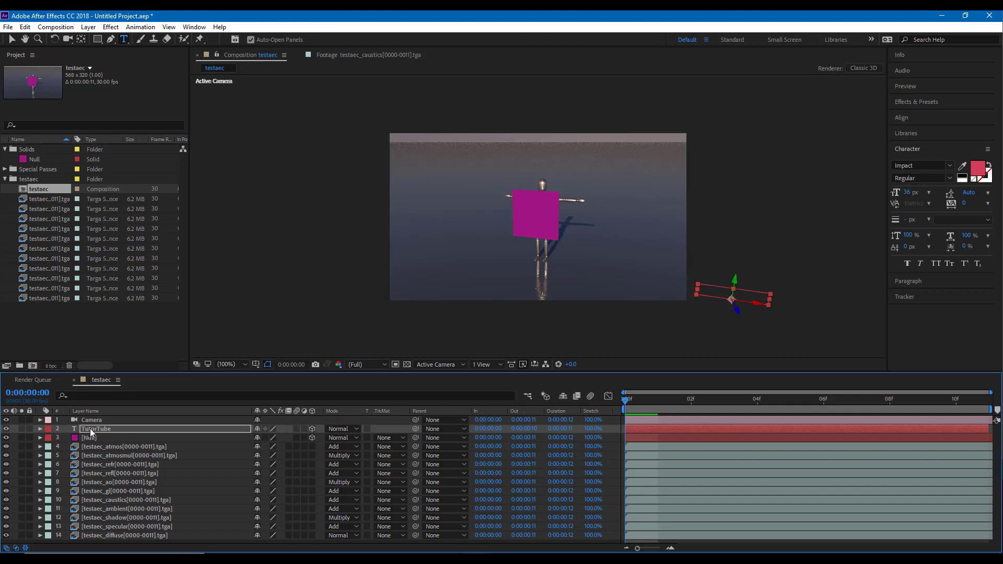
Step: Set the TutorTube text layer's position to 0, 0, 0
key("s")
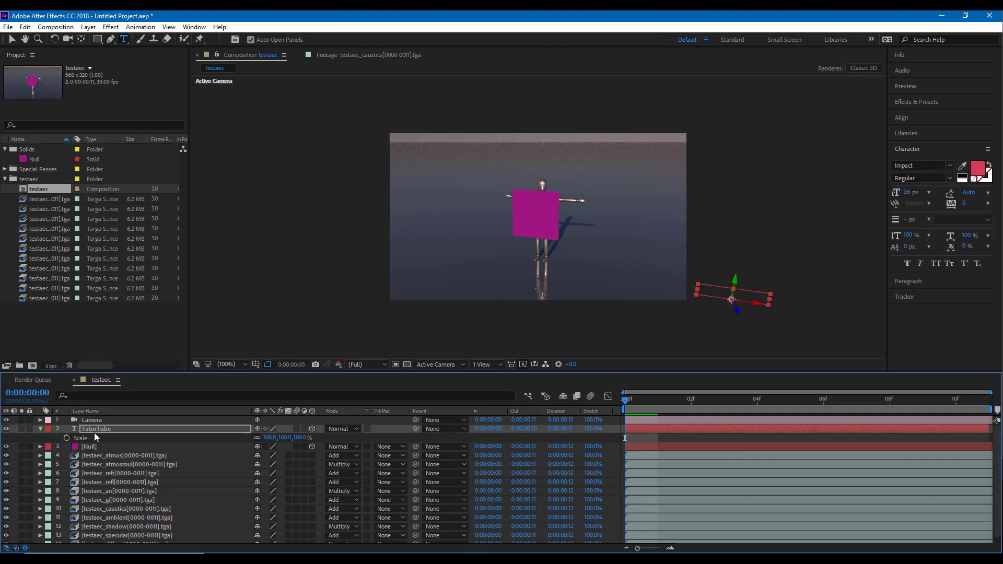
key("p")
left_click(261, 437)
type("0")
left_click(282, 438)
type("0")
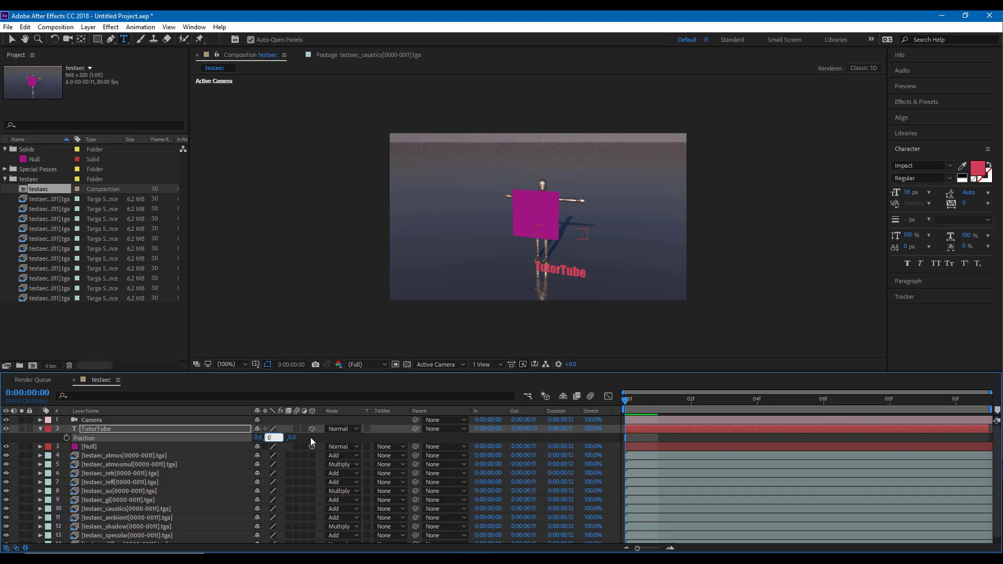
key("Return")
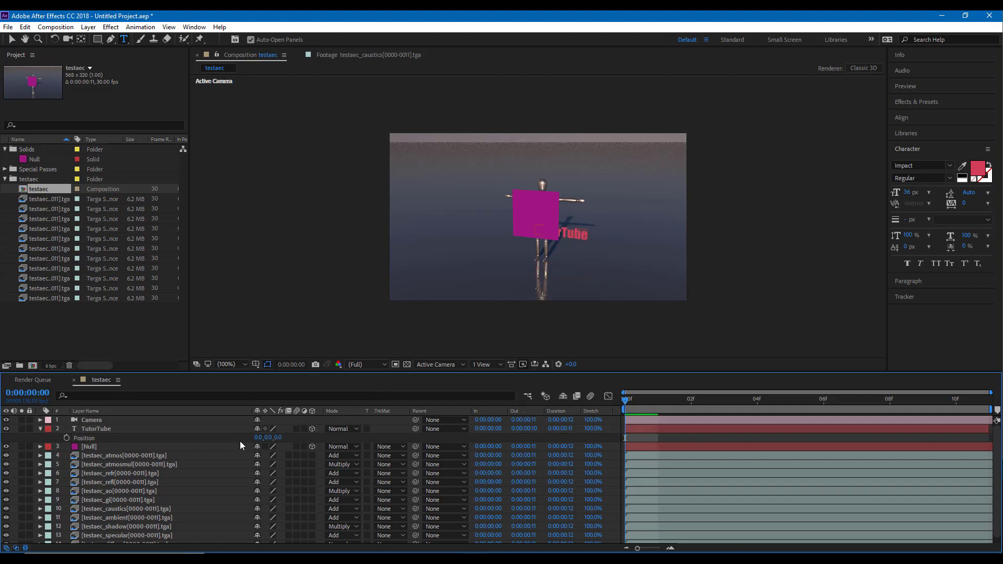
Step: Move the Null layer above the TutorTube text layer in the stacking order, and select the text layer
left_click(101, 429)
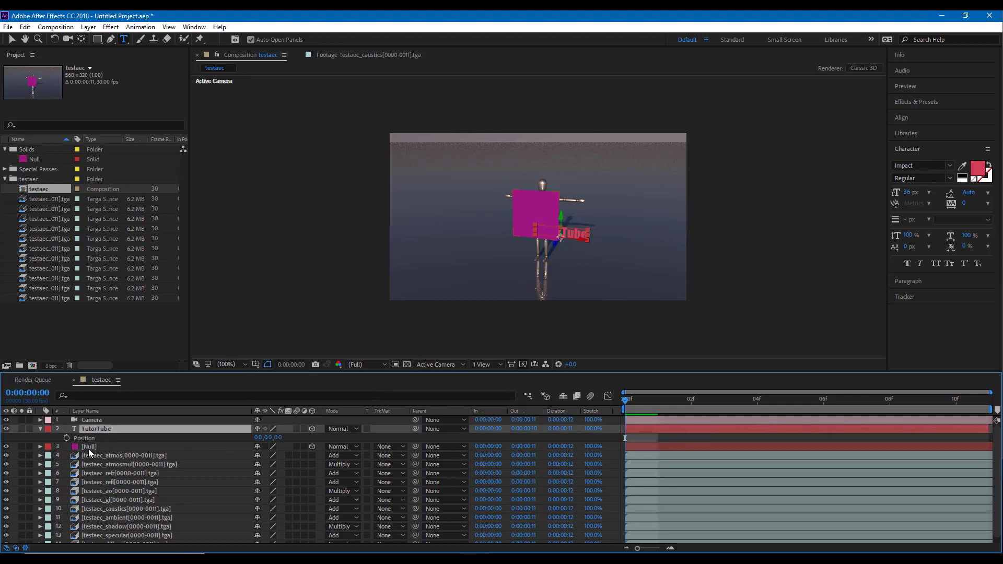
left_click(89, 447)
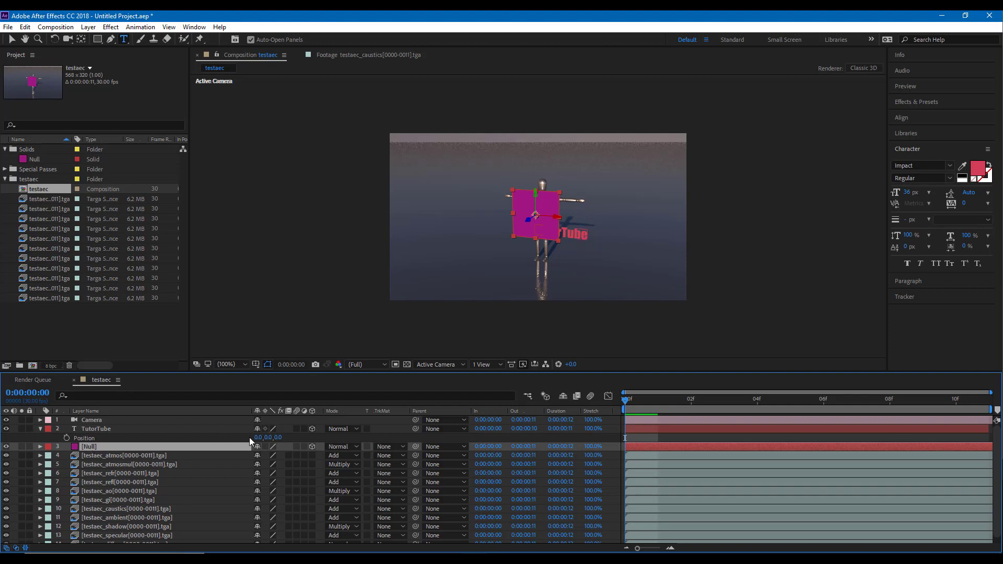
left_click_drag(91, 446, 90, 431)
left_click(89, 439)
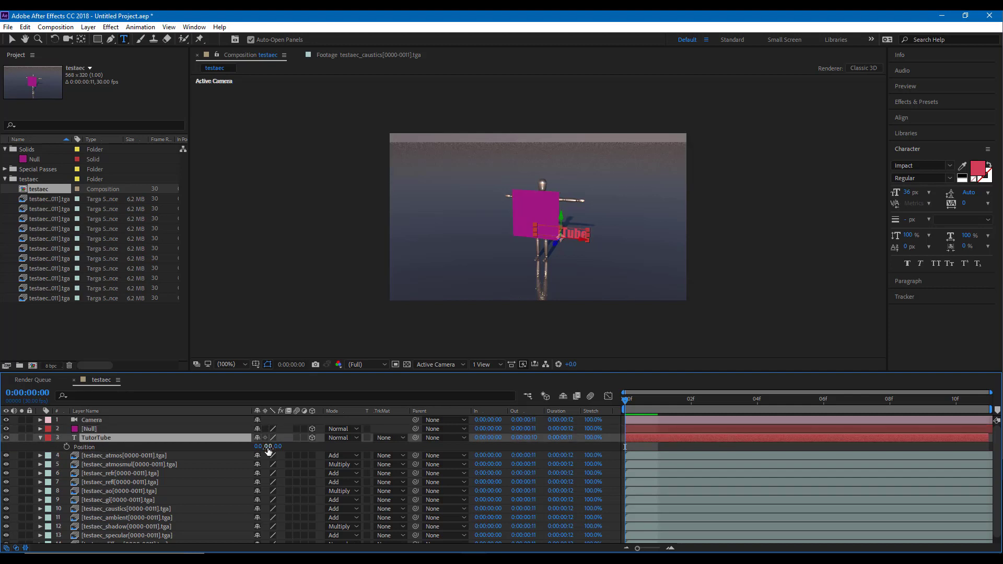
Step: Expand the Null layer's transform properties in the timeline
left_click(40, 429)
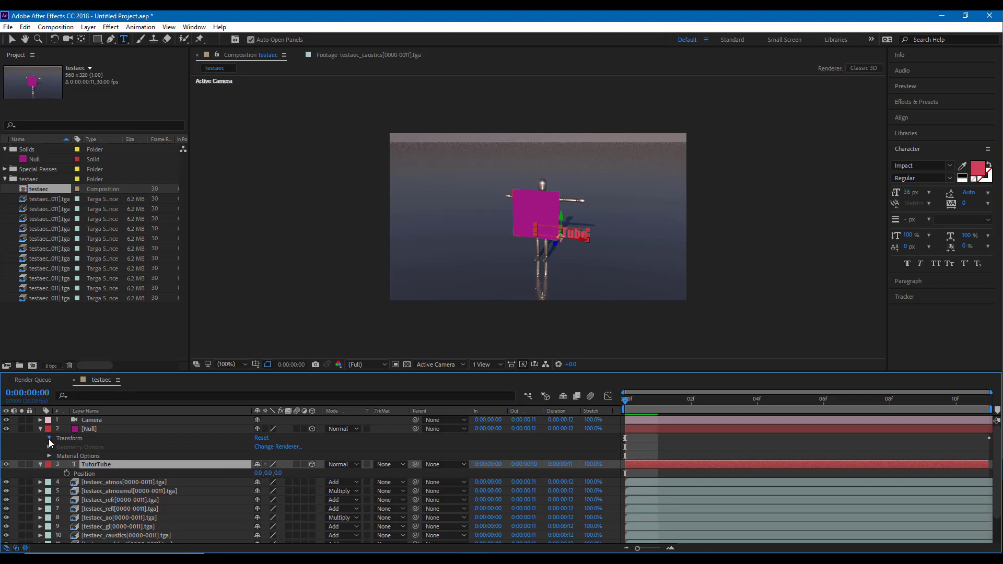
left_click(49, 439)
scroll(72, 456, "down", 2)
scroll(74, 459, "up", 1)
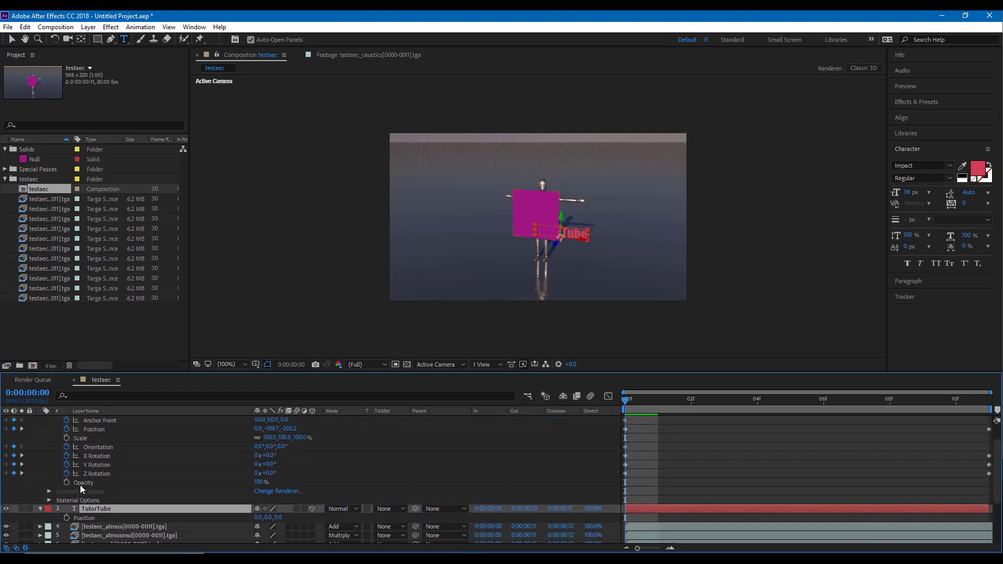
left_click(66, 518)
left_click(66, 483)
left_click(66, 438)
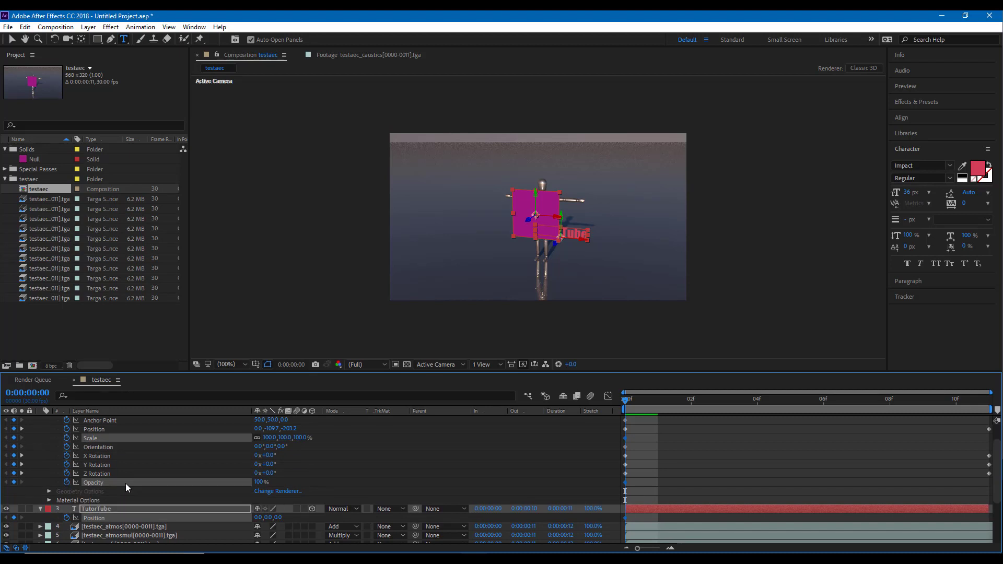
key("ctrl+z")
key("ctrl+z")
key("ctrl+z")
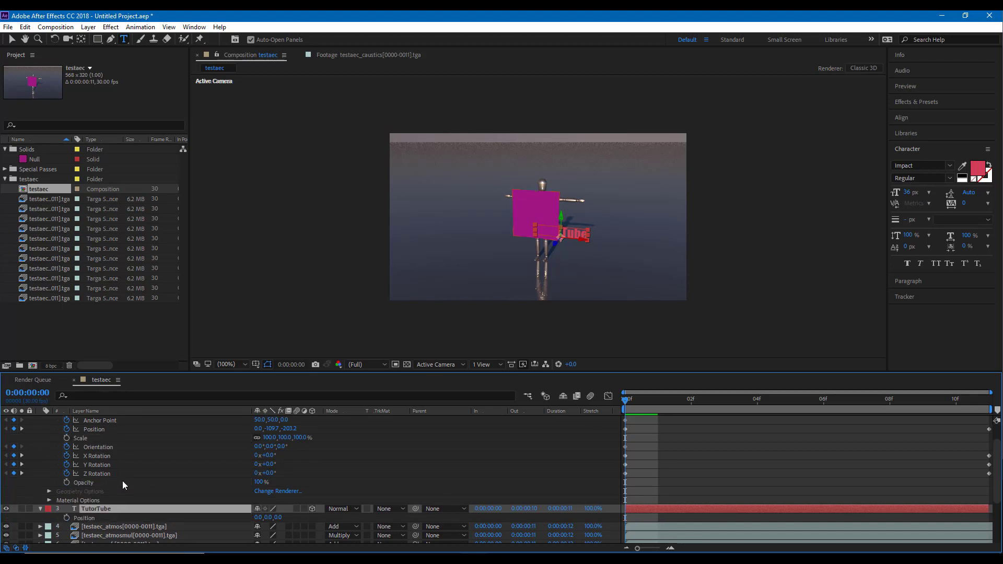
left_click(67, 518)
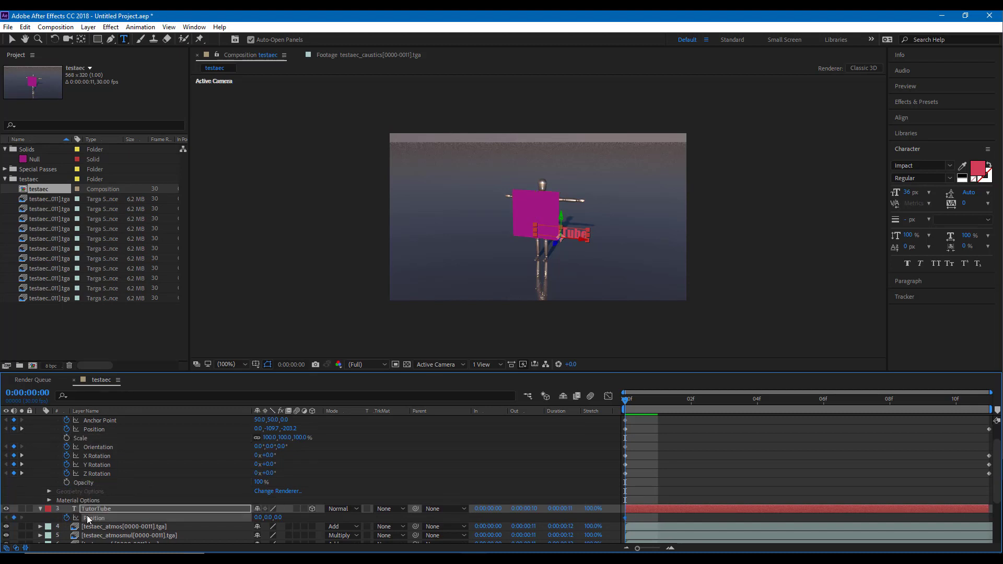
key("ctrl+z")
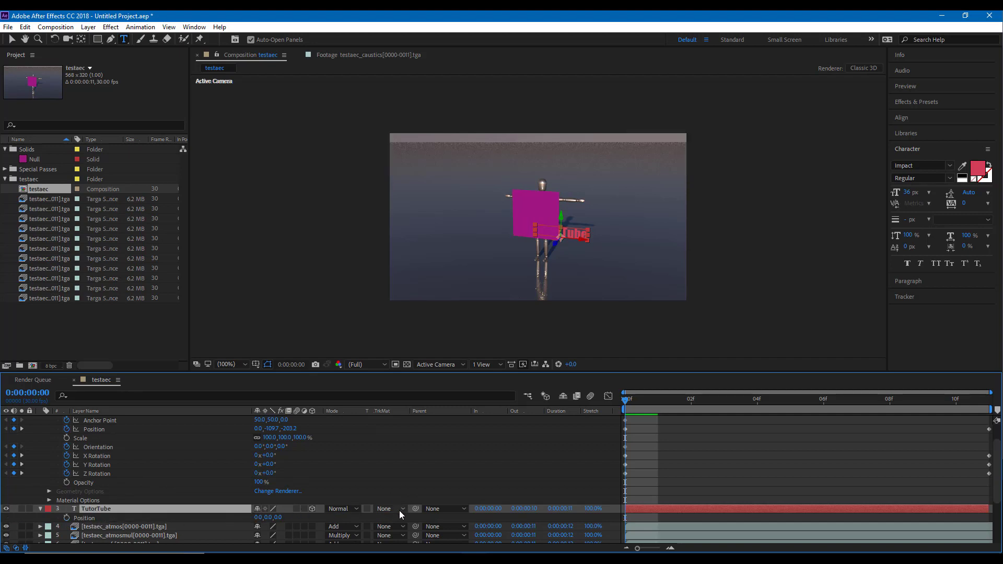
Step: Parent the TutorTube text layer to the Null layer
left_click_drag(415, 508, 355, 460)
scroll(369, 463, "up", 1)
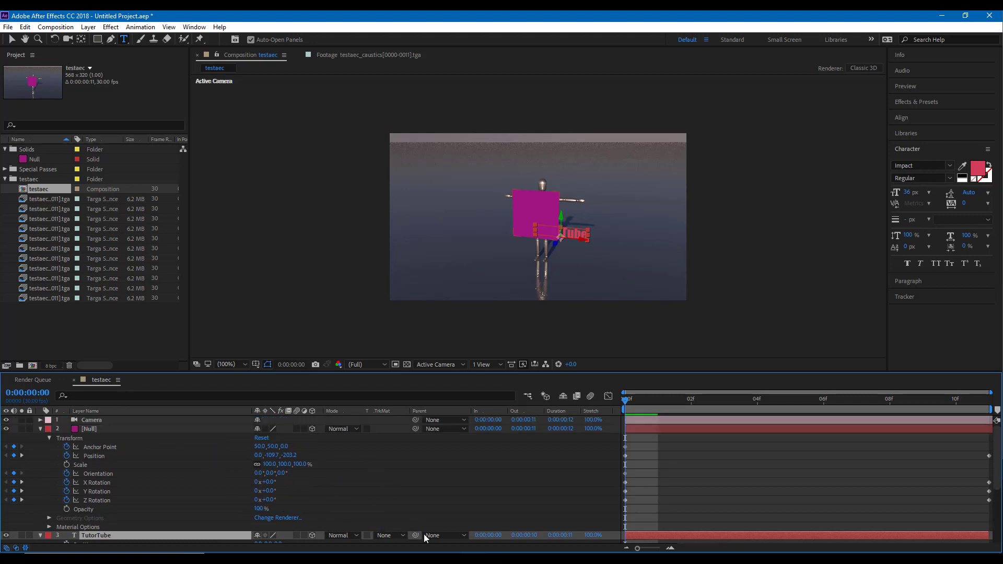
left_click_drag(415, 536, 90, 429)
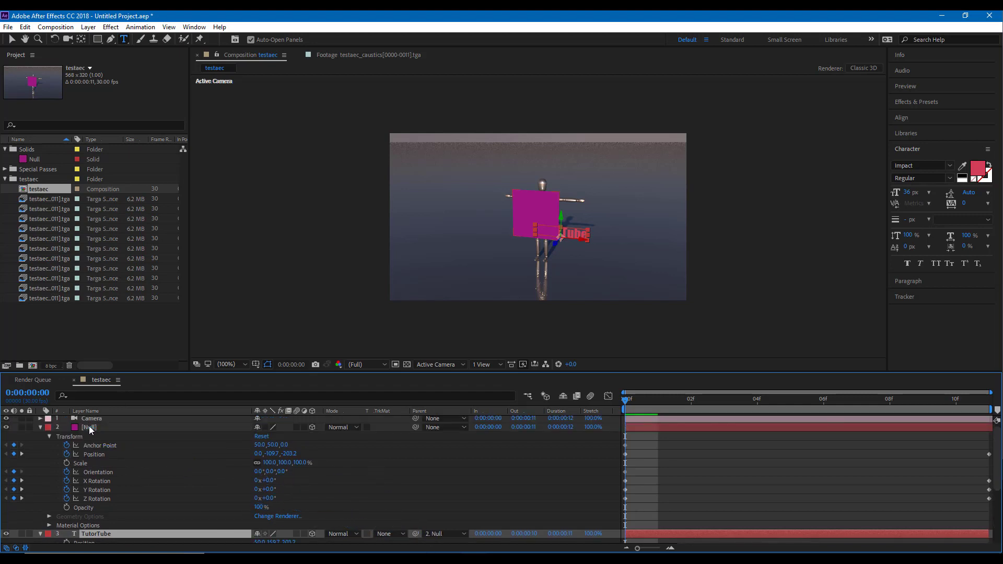
Step: Try to hide the Null layer by setting its scale to 0%, and undo the scale change
left_click(90, 429)
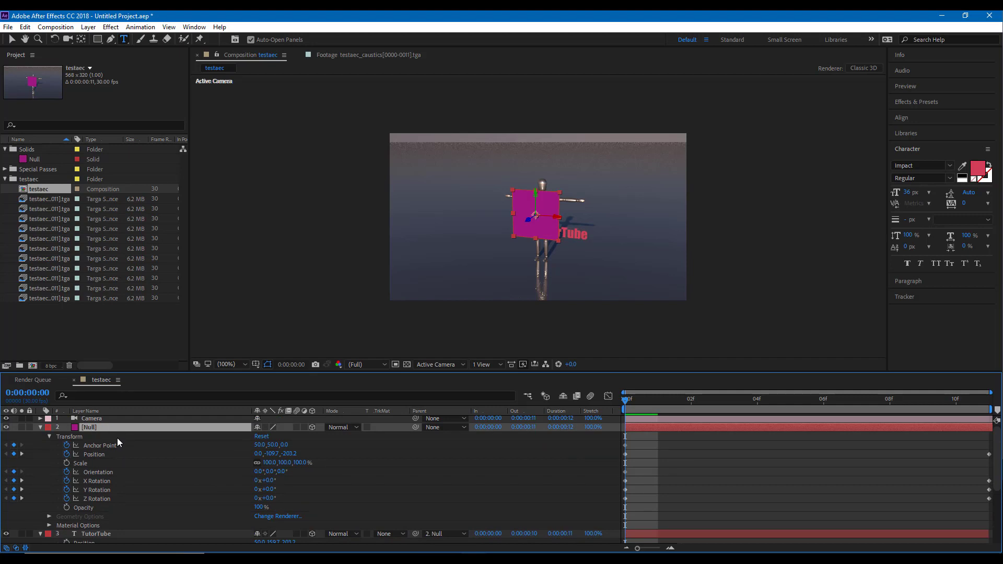
left_click(271, 463)
type("0")
key("Return")
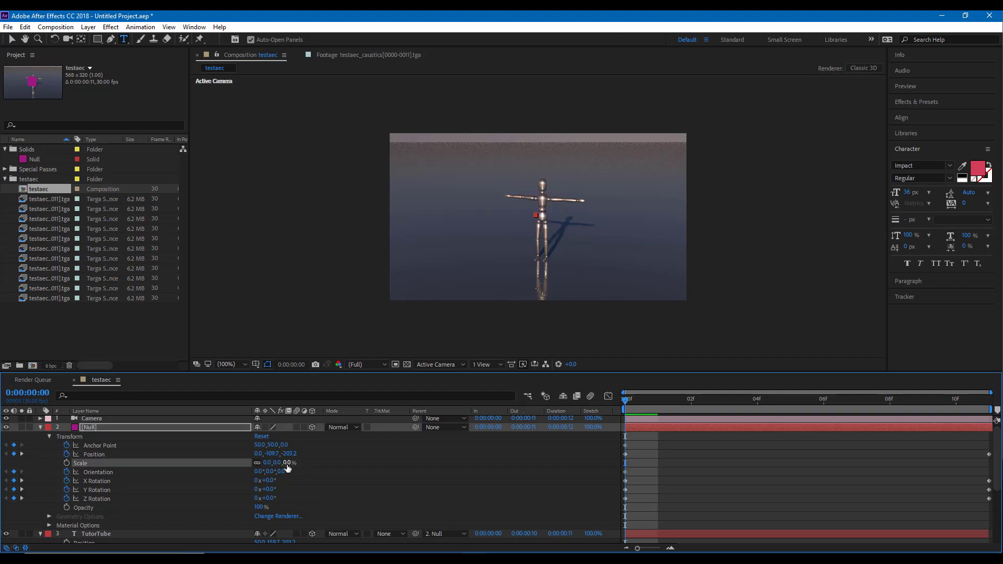
scroll(325, 471, "down", 2)
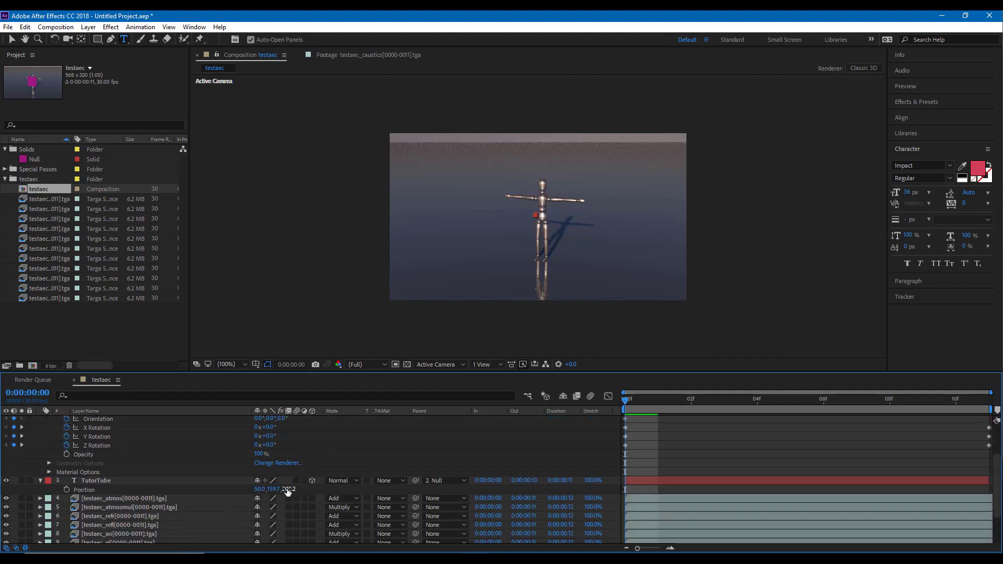
scroll(287, 491, "up", 2)
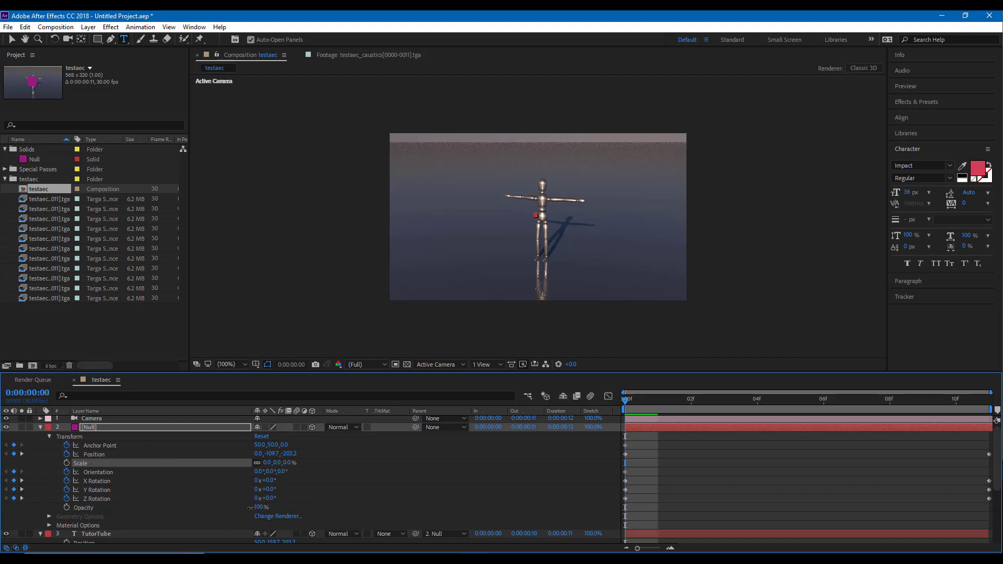
left_click_drag(251, 508, 171, 510)
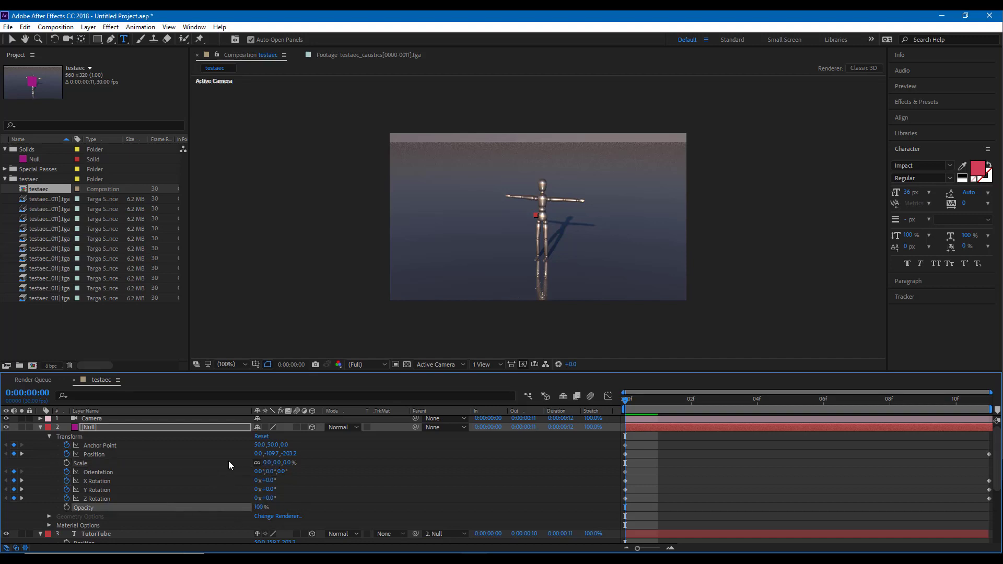
left_click(232, 464)
key("ctrl+z")
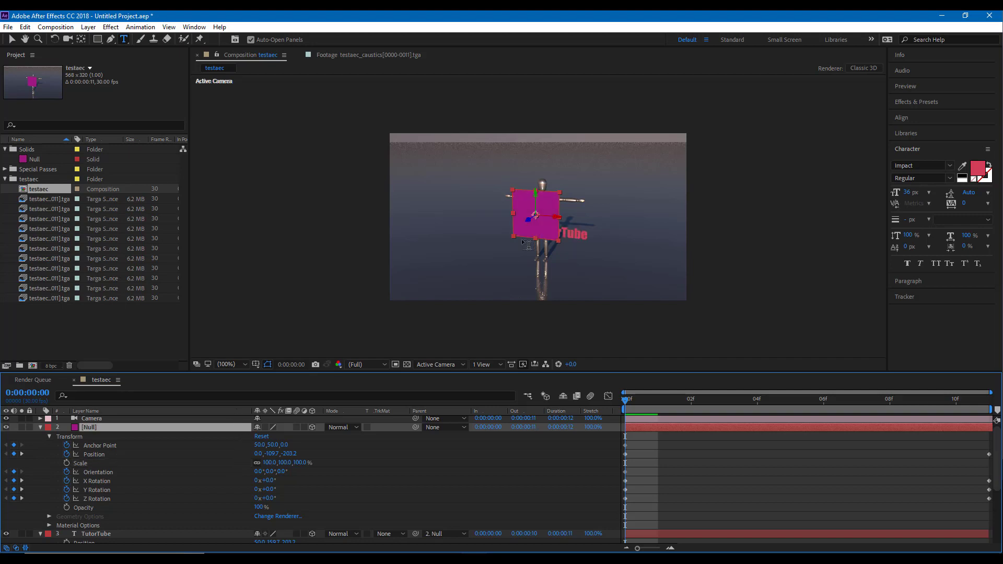
Step: Set the Null layer's opacity to 0%
left_click(12, 39)
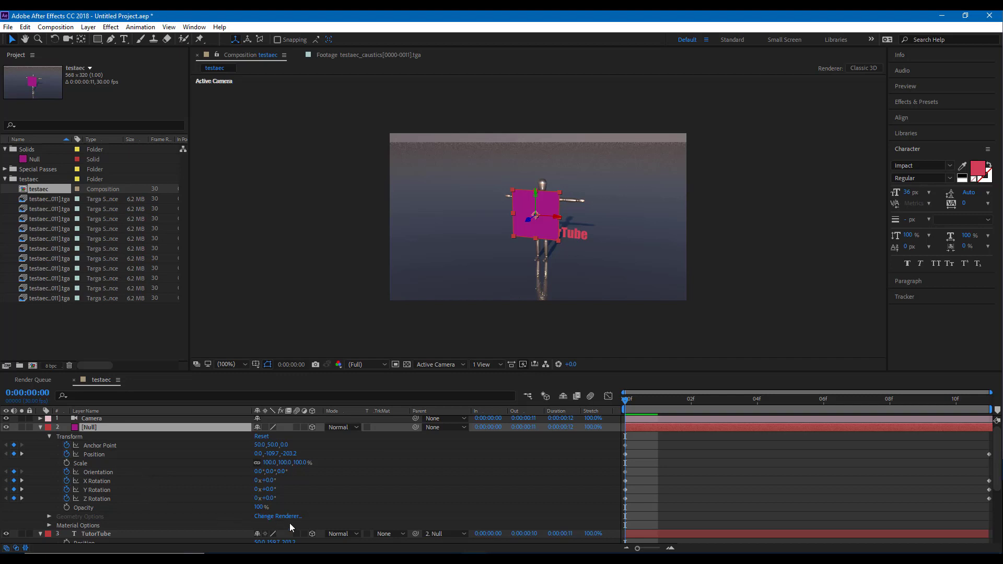
scroll(290, 523, "down", 1)
left_click_drag(259, 481, 183, 490)
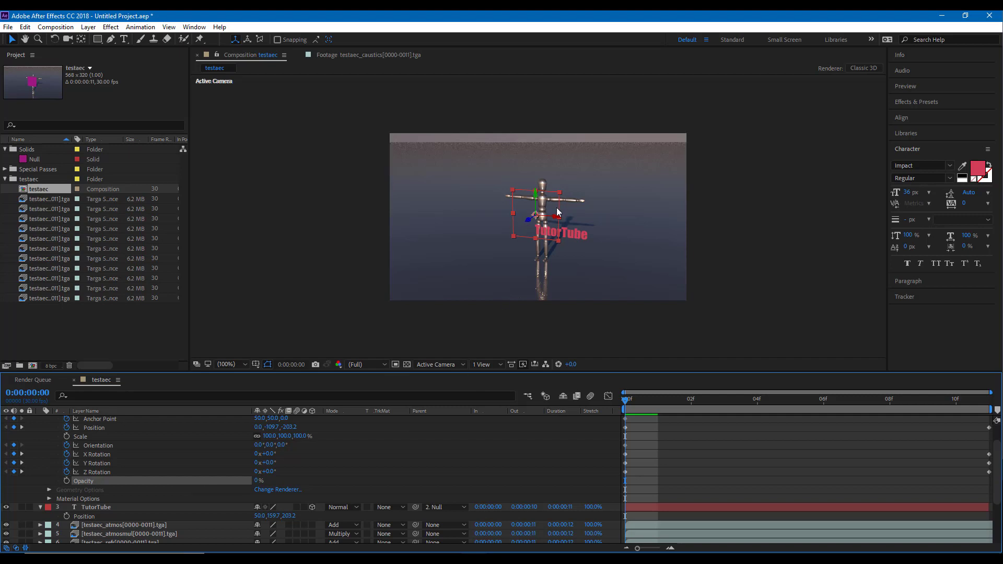
Step: Try moving the Null sideways and upward to test the parented text, and undo the moves
left_click_drag(555, 219, 533, 216)
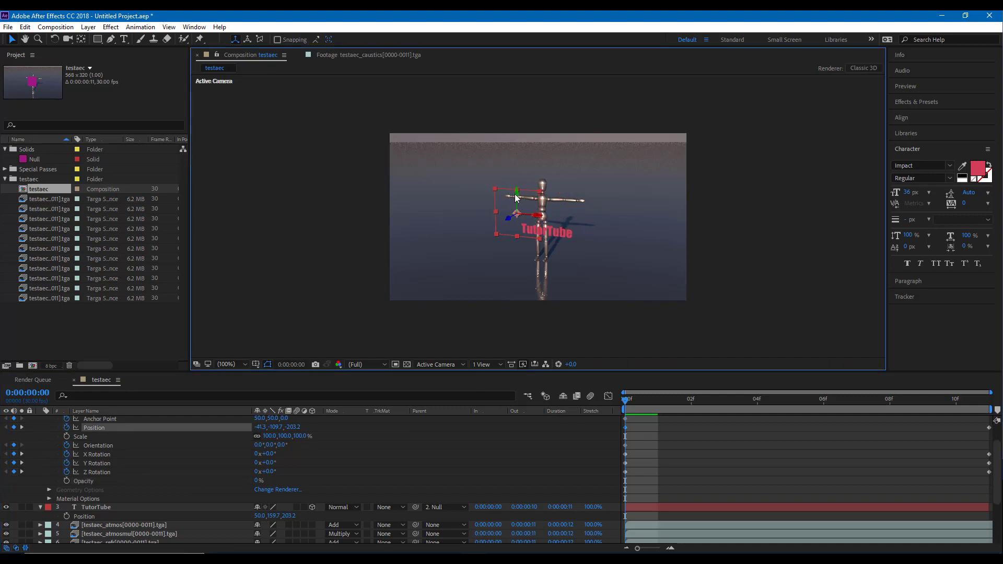
left_click_drag(517, 183, 516, 155)
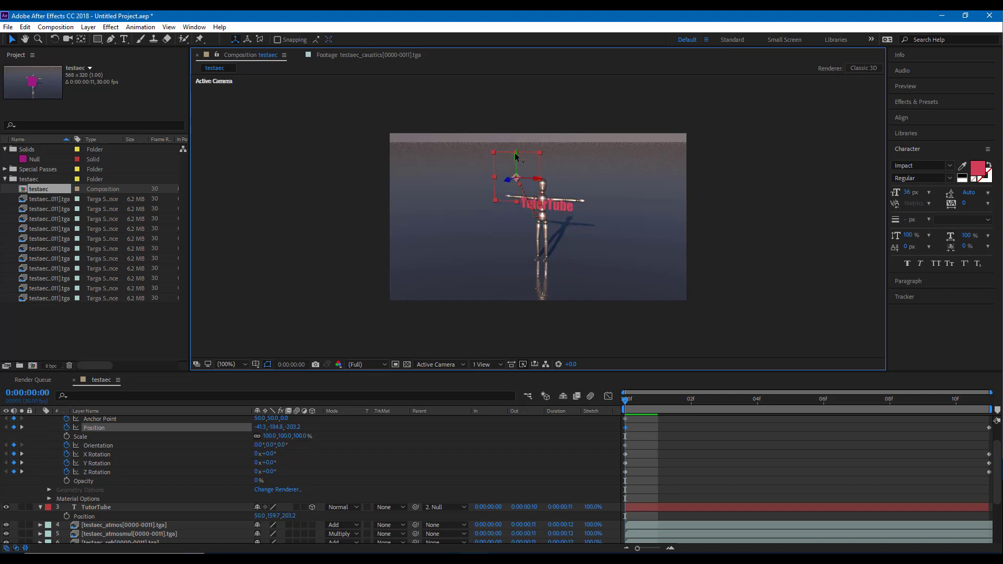
key("ctrl+z")
key("ctrl+z")
key("ctrl+z")
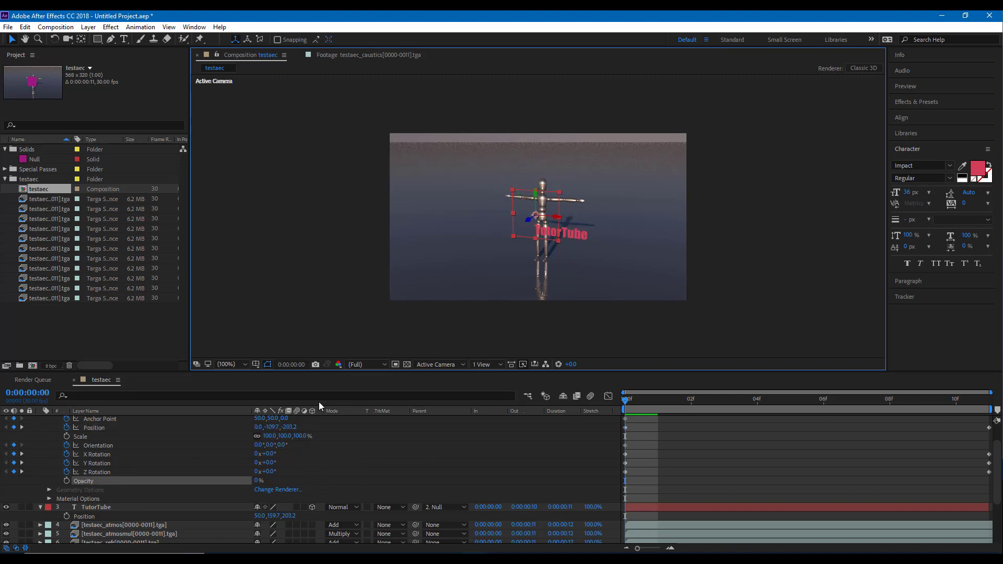
Step: Move the TutorTube text onto the figure's waist, at about -12, 108, 175, and preview the animation
left_click(95, 507)
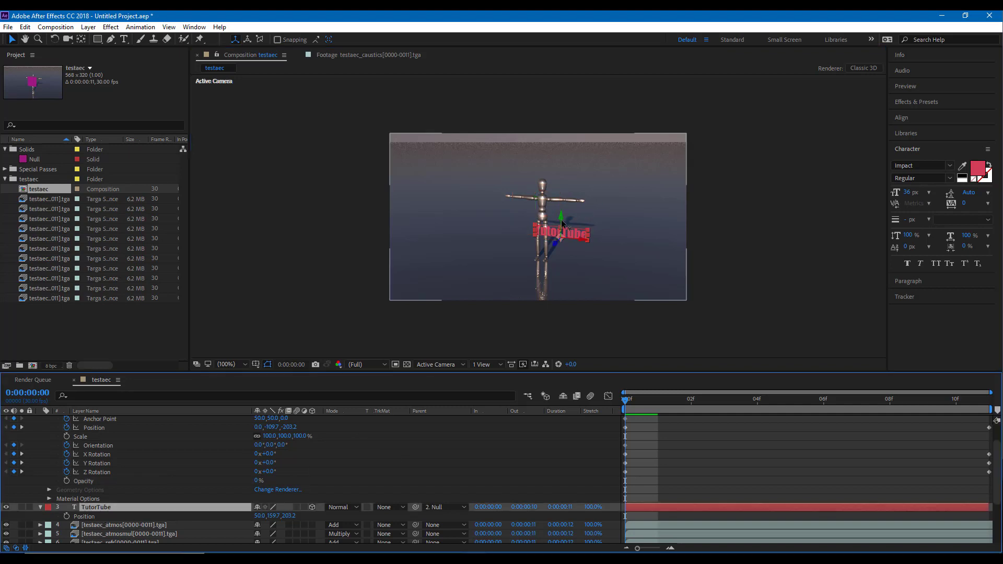
left_click_drag(562, 224, 528, 233)
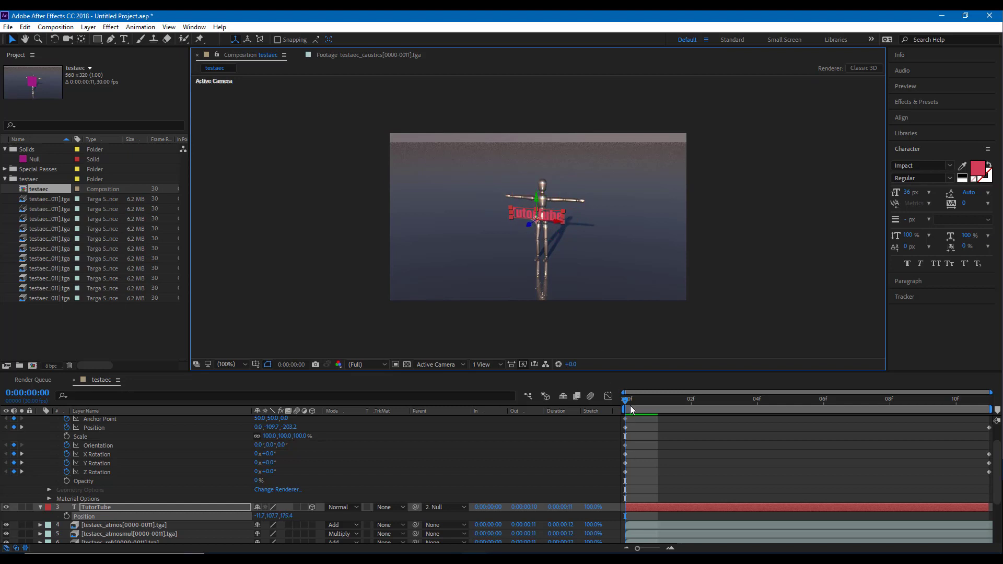
left_click_drag(724, 399, 805, 400)
key("space")
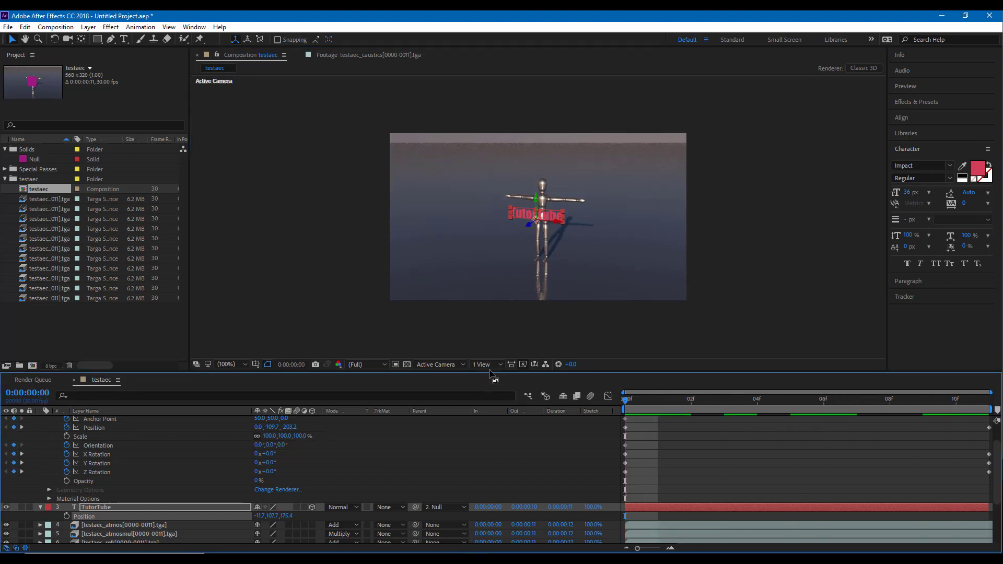
left_click(730, 217)
key("space")
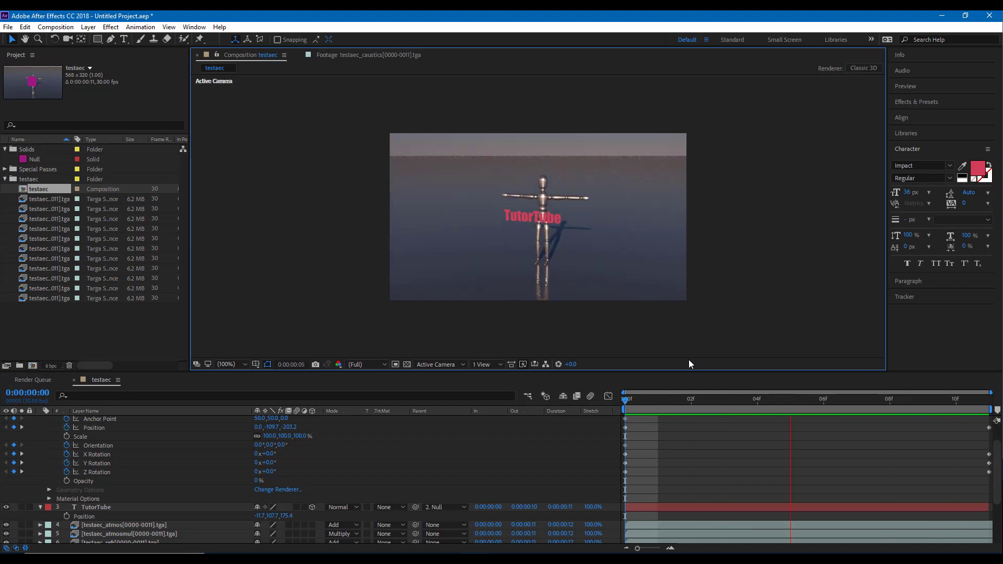
Step: Move the TutorTube text along its Z axis to about 19 and preview the animation
left_click(560, 217)
left_click_drag(560, 218, 536, 234)
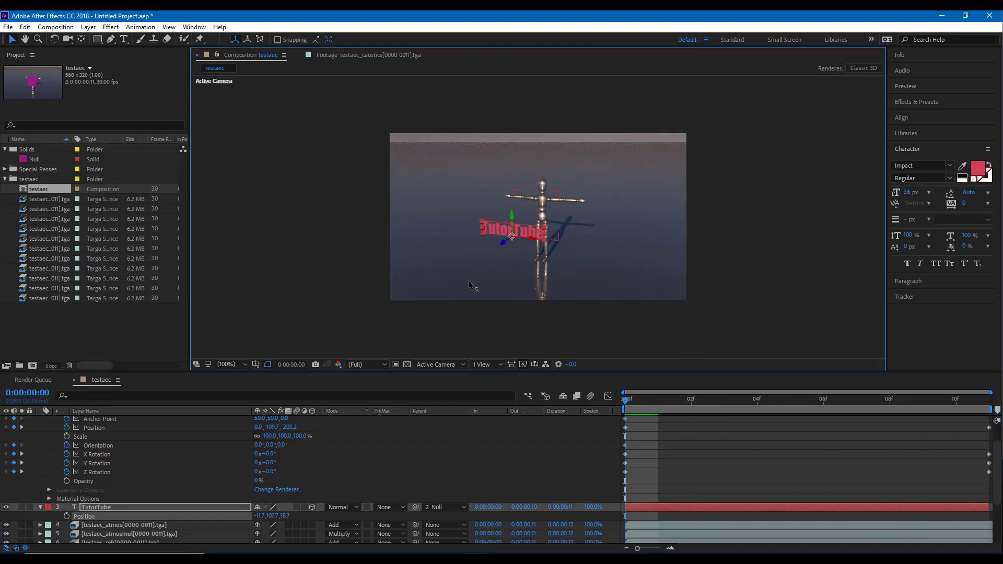
key("space")
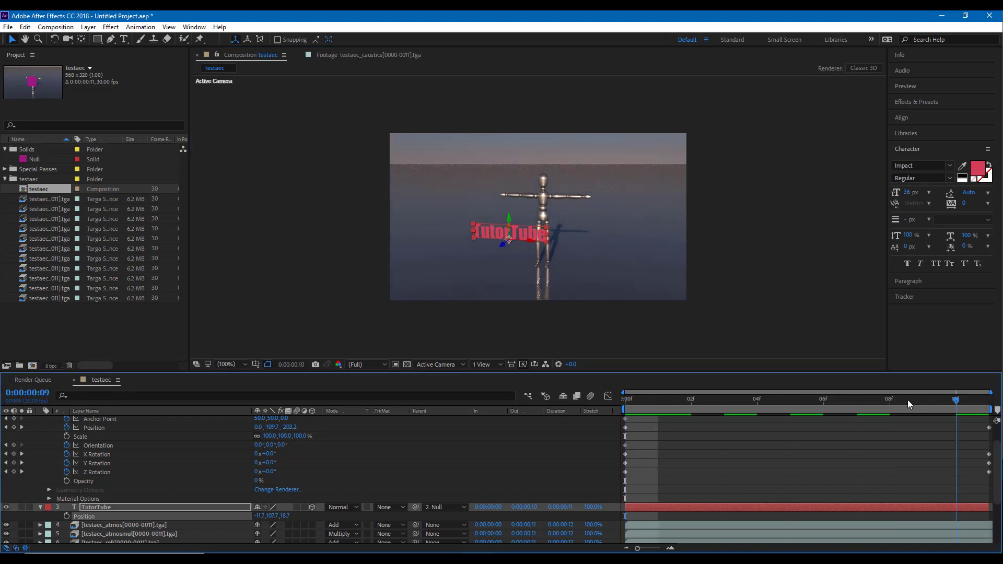
left_click(920, 400)
Step: Move the TutorTube text over the figure's torso, to about X 51 and Y 71, and play back the composition
left_click_drag(509, 219, 565, 226)
key("space")
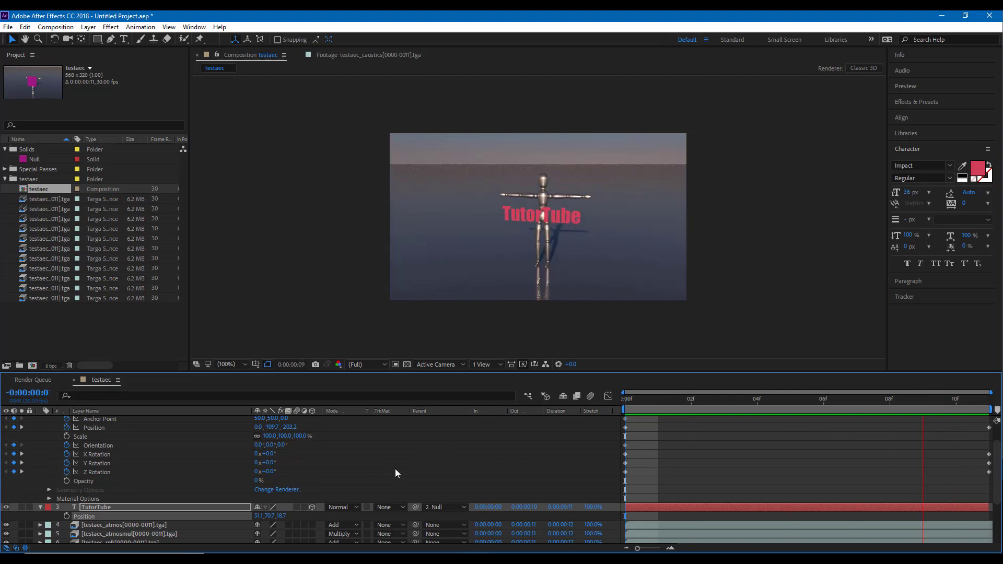
scroll(395, 467, "up", 2)
scroll(423, 462, "down", 4)
key("space")
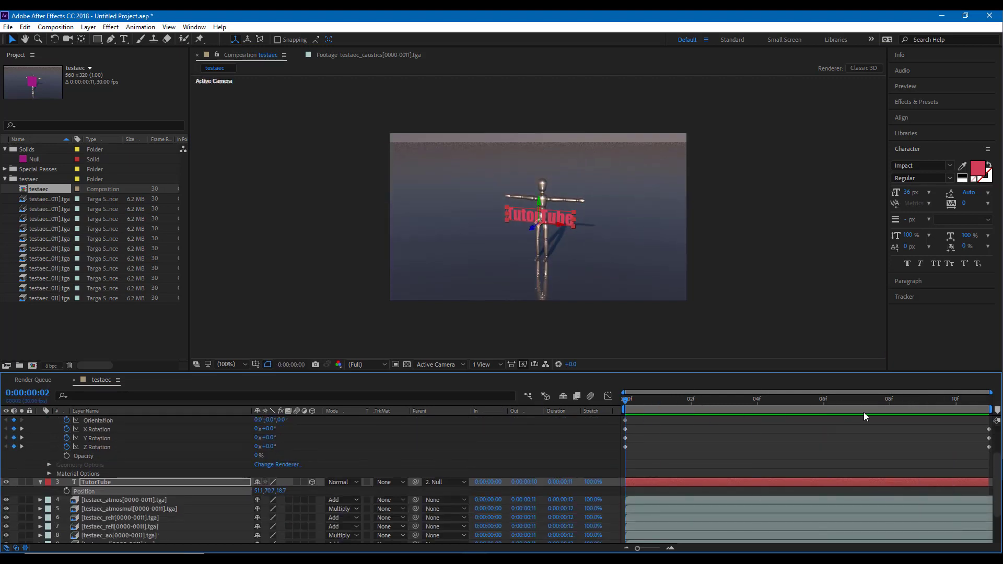
Step: Collapse the Null and TutorTube layers' properties and preview the composition
scroll(974, 415, "up", 2)
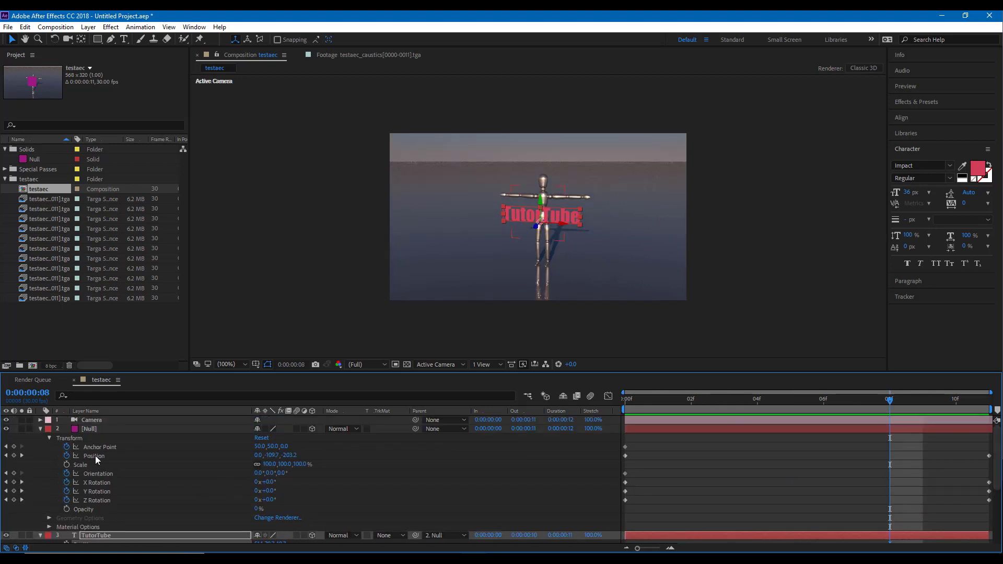
left_click(41, 429)
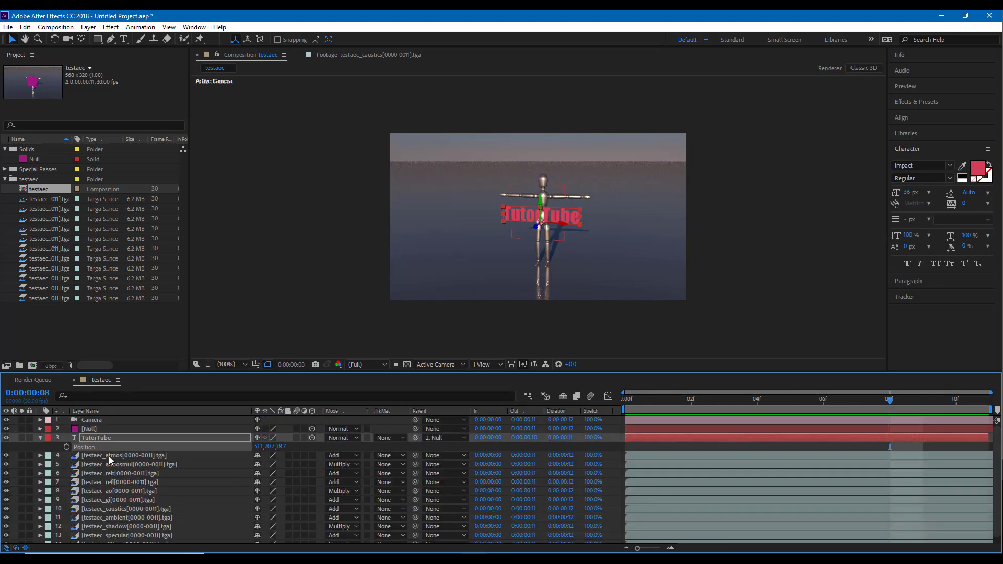
left_click(40, 438)
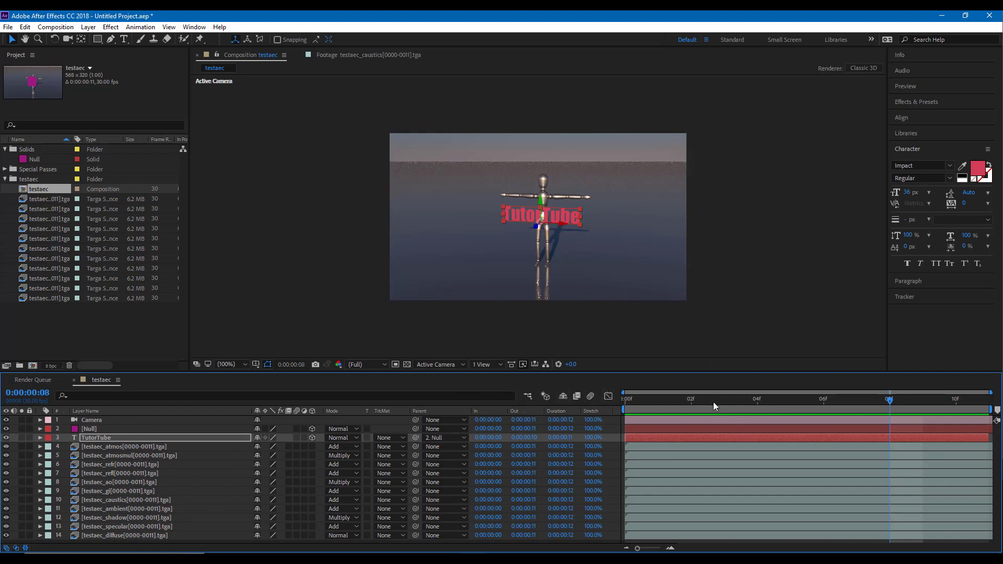
key("space")
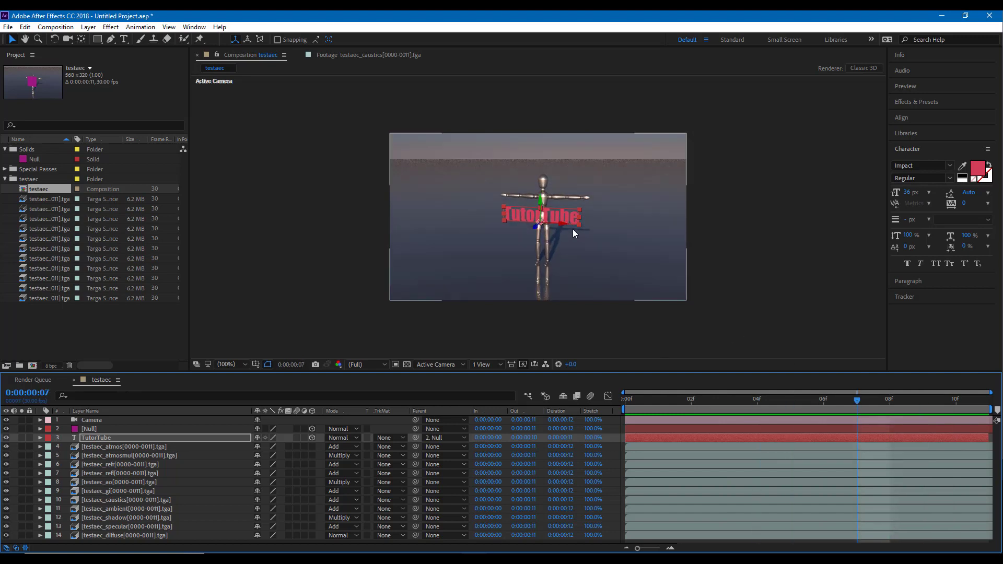
Step: Change the TutorTube text's fill color to a light violet-blue
key("ctrl+t")
left_click(978, 170)
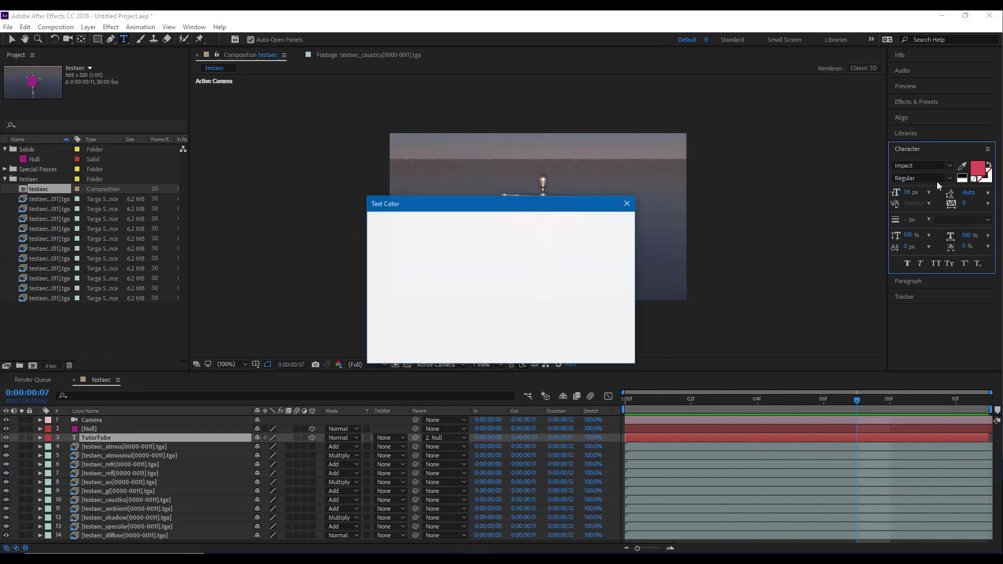
left_click_drag(497, 293, 517, 265)
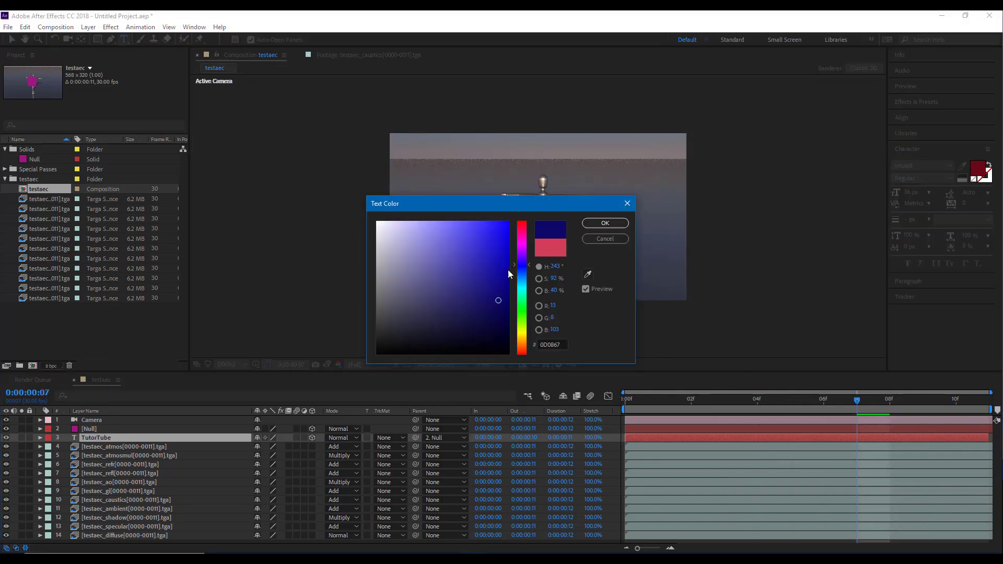
left_click(430, 230)
left_click(601, 224)
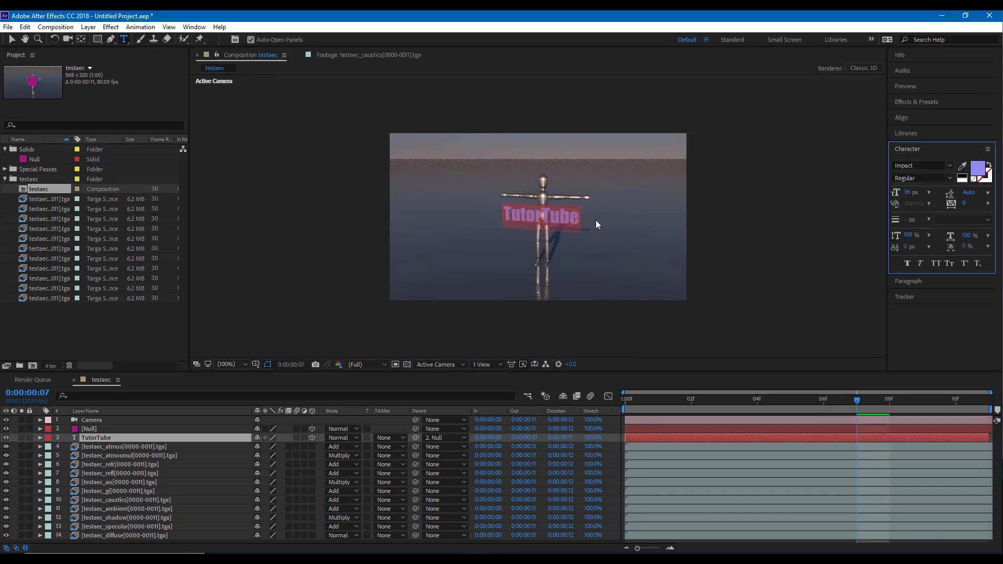
left_click(562, 224)
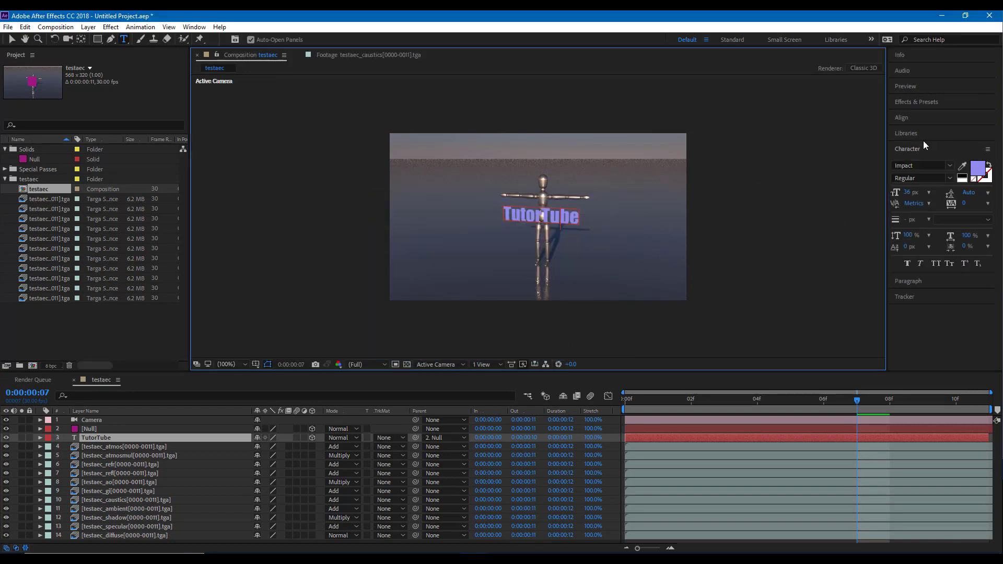
Step: At the first frame, raise the TutorTube text along its Y axis to just above the figure's head and preview the composition
left_click(630, 400)
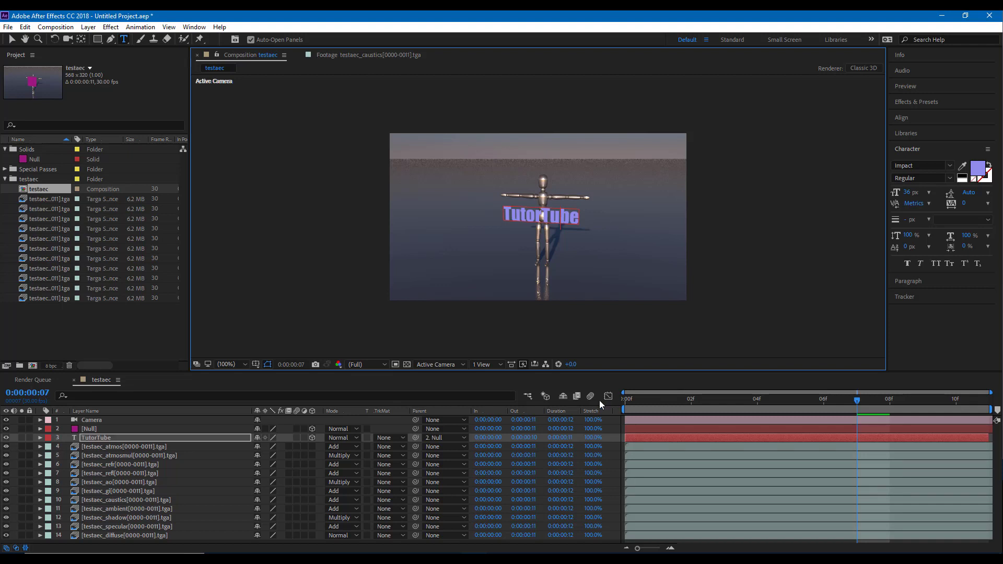
left_click(930, 103)
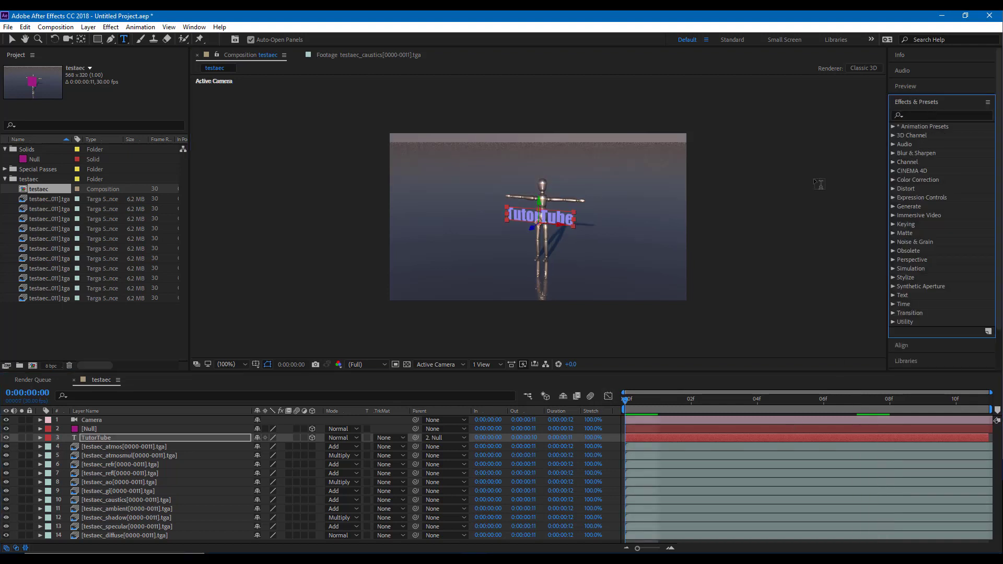
left_click(546, 208)
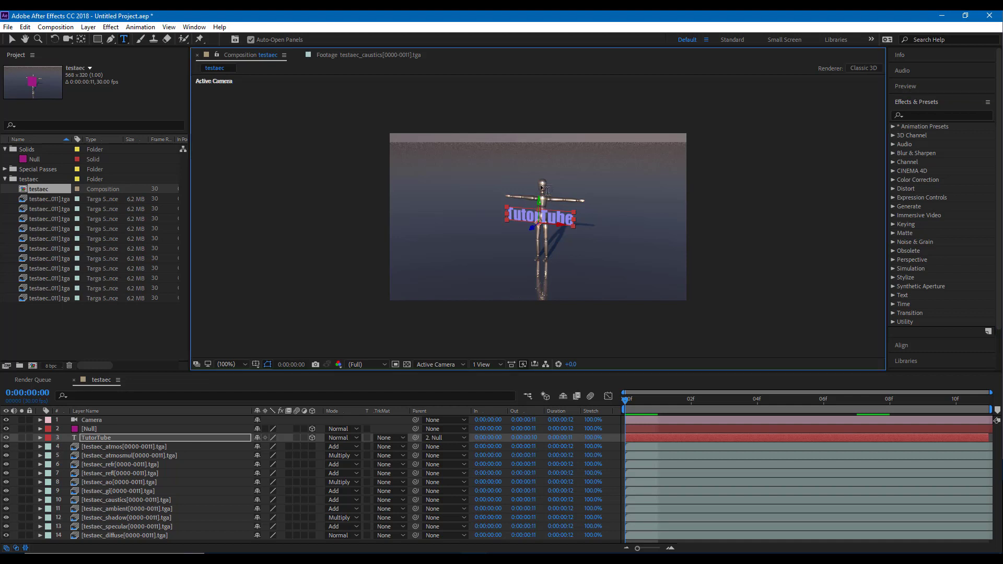
left_click(509, 208)
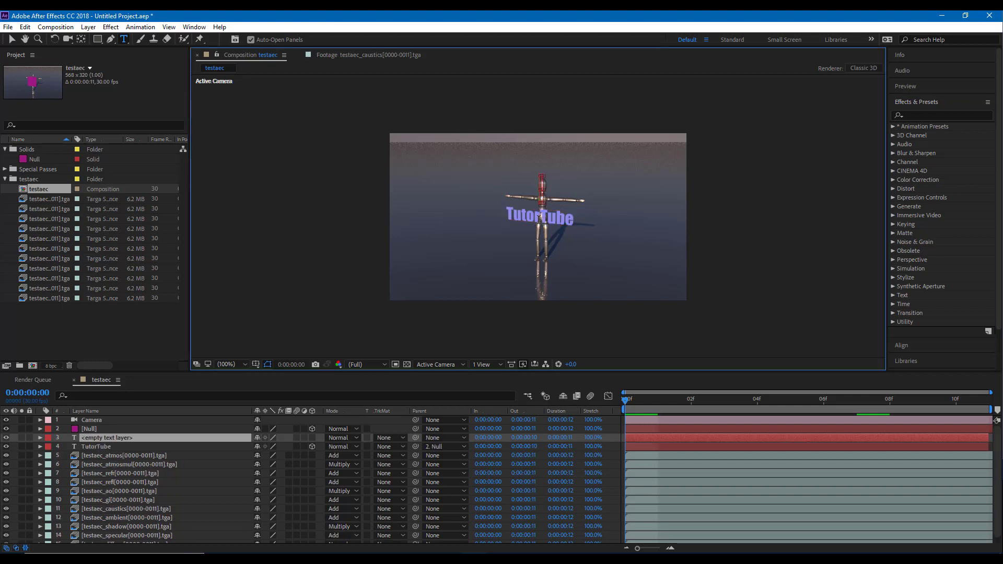
left_click(11, 39)
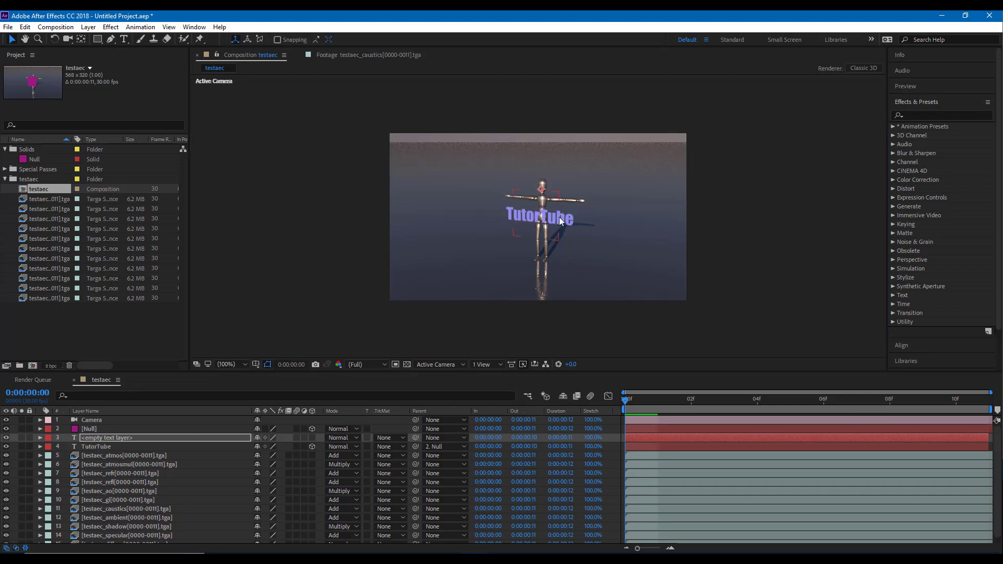
left_click(553, 217)
left_click_drag(540, 205, 540, 155)
key("space")
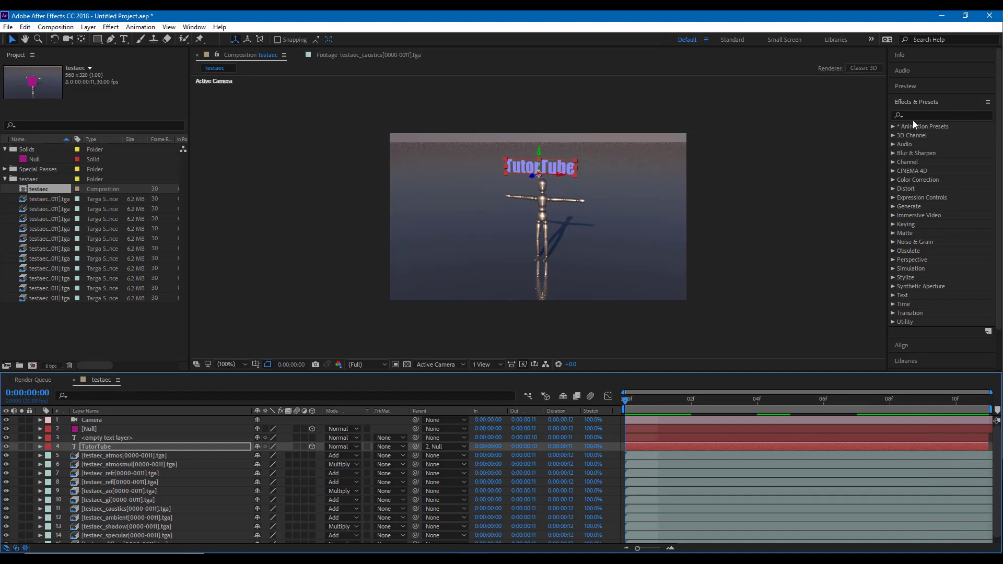
Step: Try the Block Dissolve - digital transition preset on the TutorTube text and preview the dissolve
left_click(893, 127)
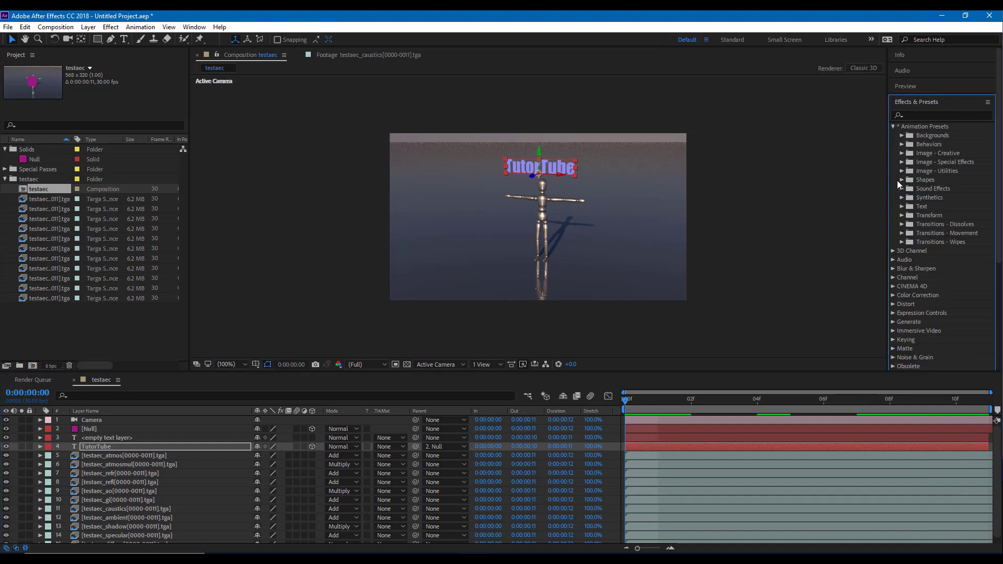
left_click(903, 224)
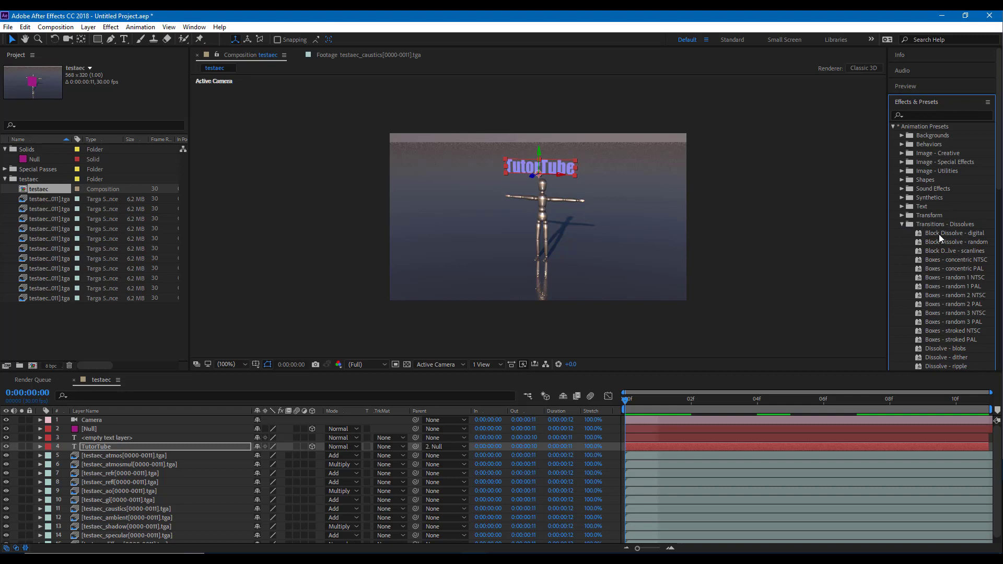
left_click_drag(939, 234, 557, 174)
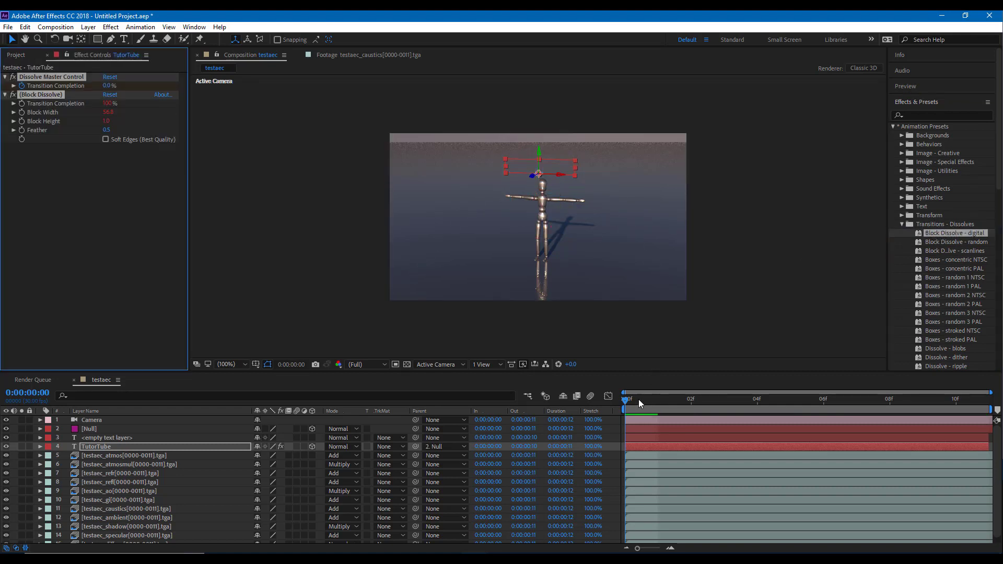
left_click_drag(639, 399, 958, 384)
key("space")
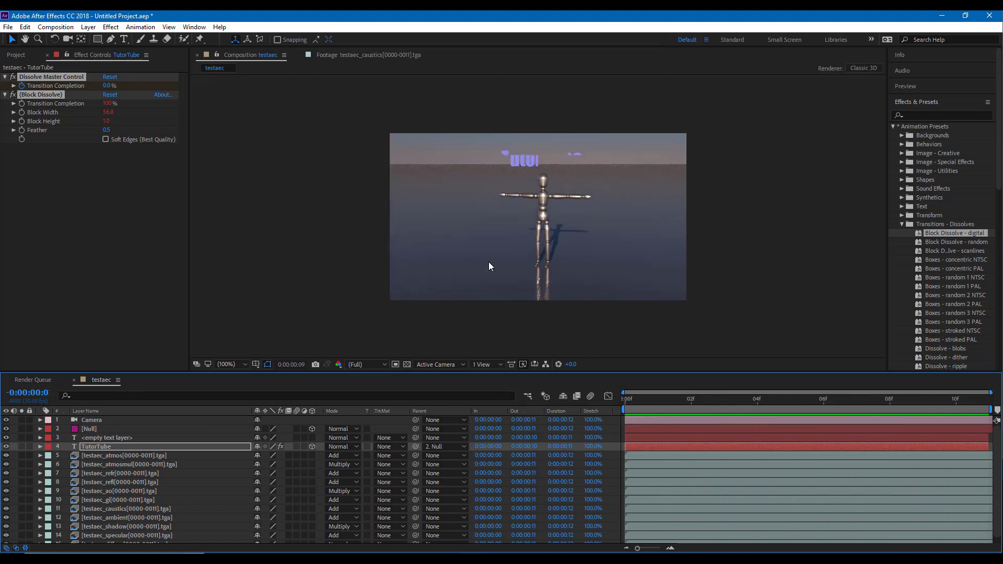
key("space")
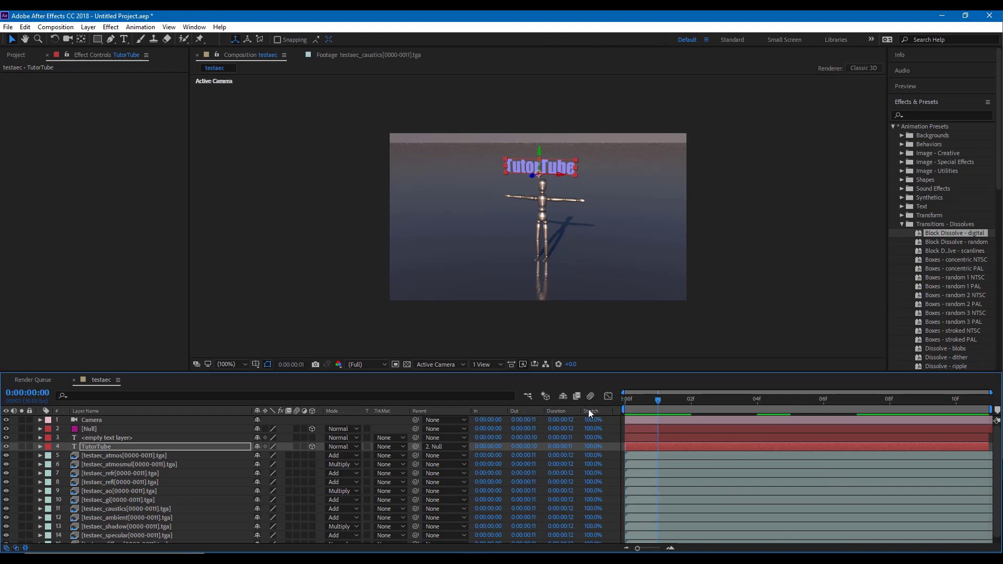
Step: Apply the Fade - flash to white transition preset to the TutorTube text and play back the composition
scroll(945, 318, "down", 3)
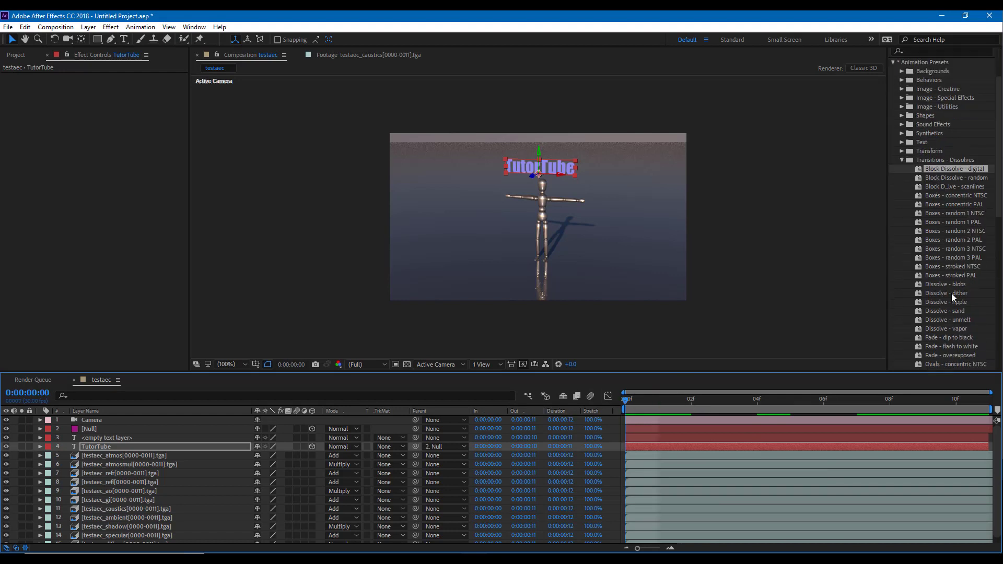
left_click_drag(952, 285, 644, 214)
scroll(955, 335, "down", 2)
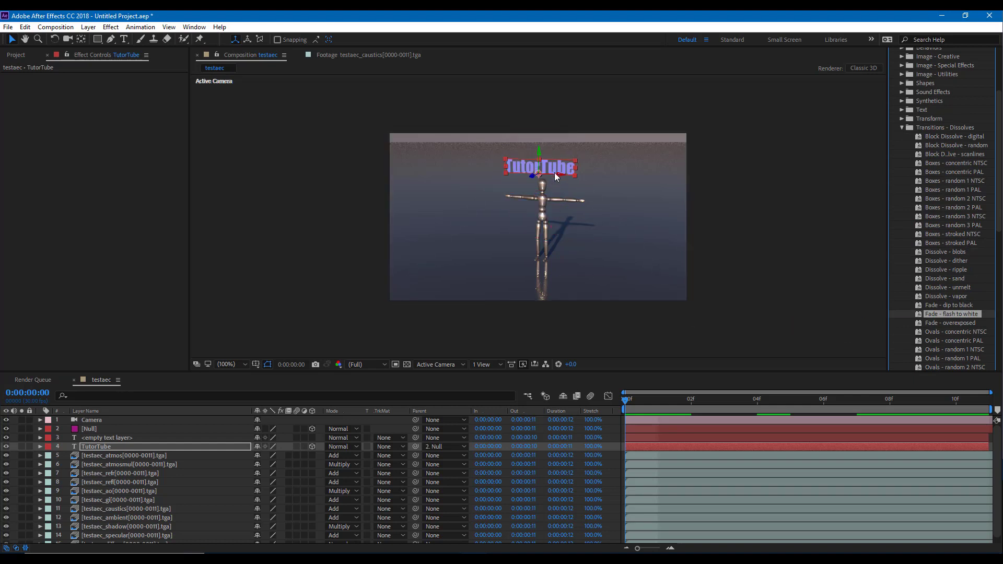
key("space")
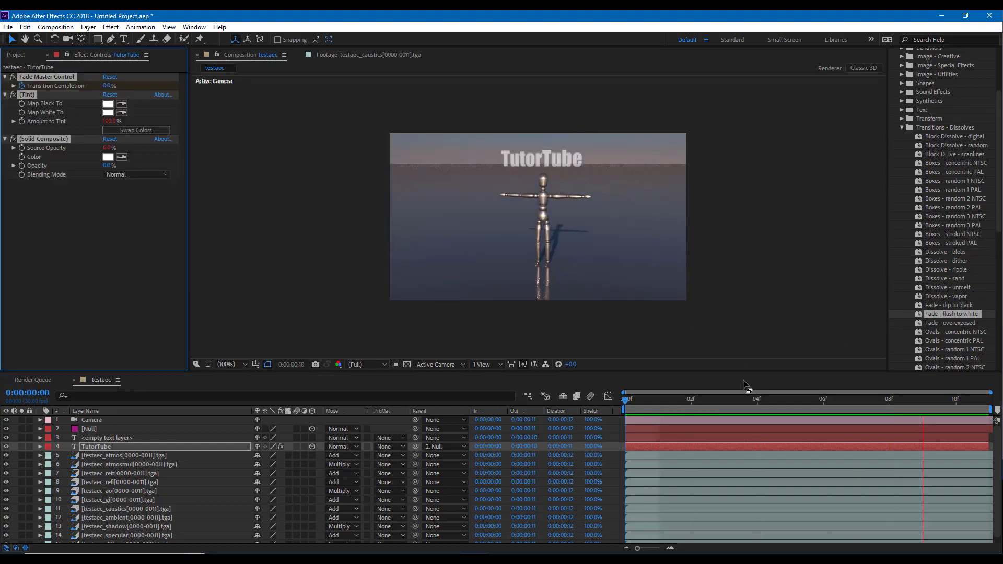
Step: Scrub and play the timeline up to frame 10 to review the text's fade together with the camera move
left_click(749, 405)
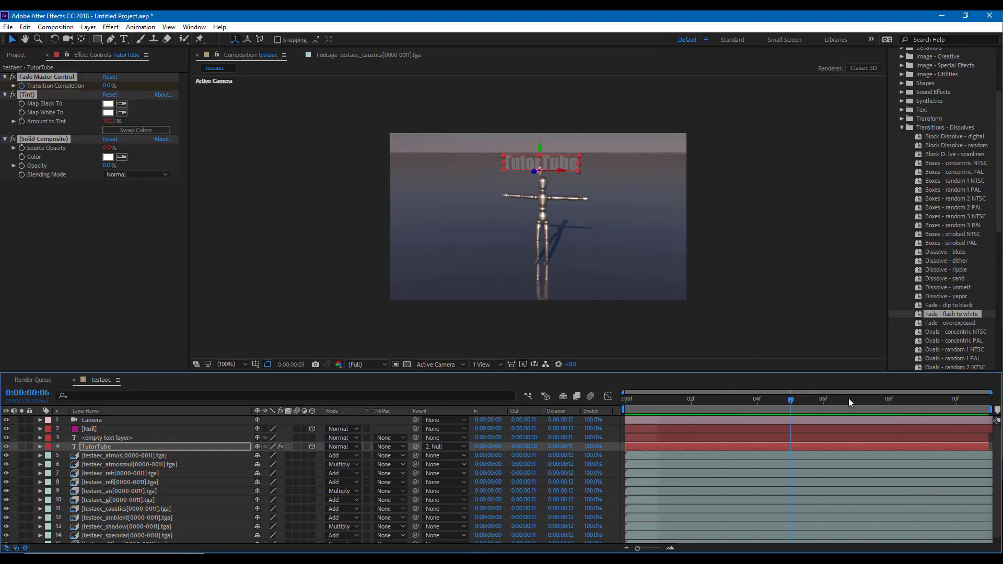
key("space")
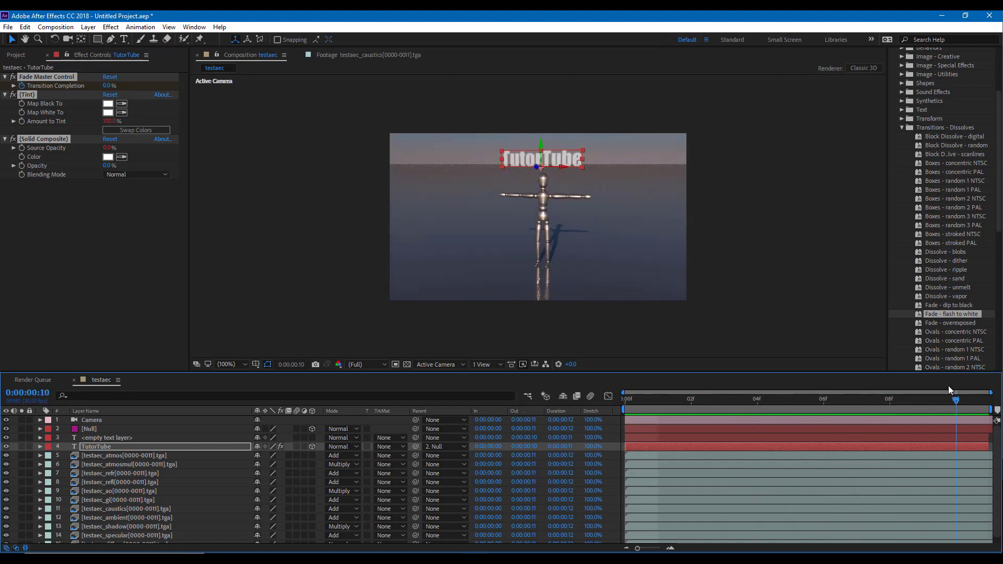
key("space")
key("space")
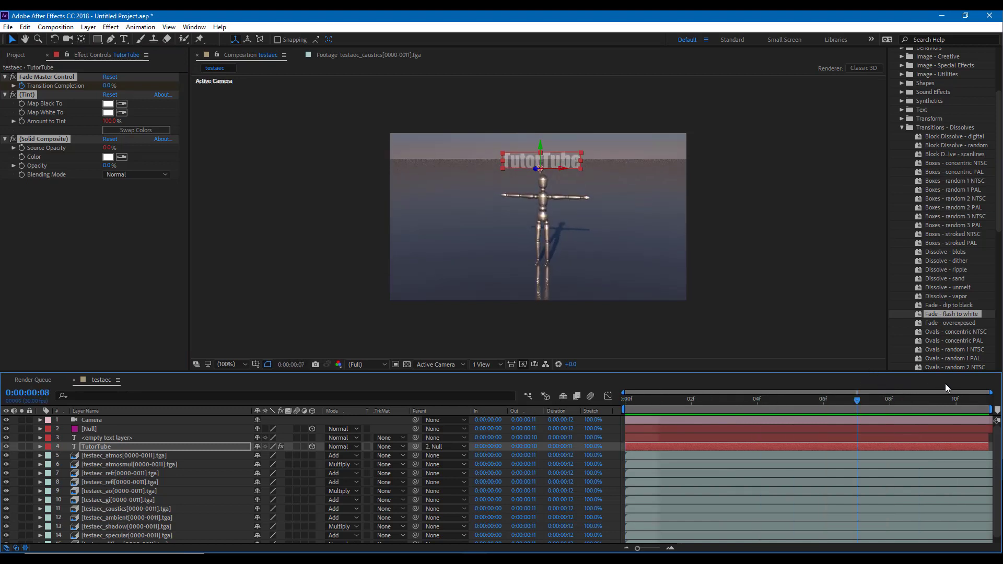
left_click(955, 400)
key("space")
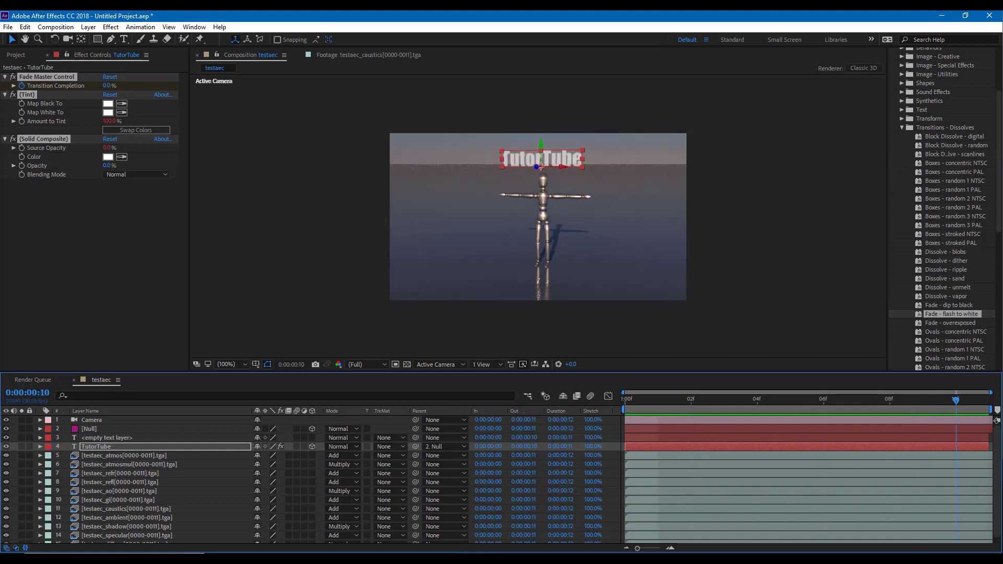
key("space")
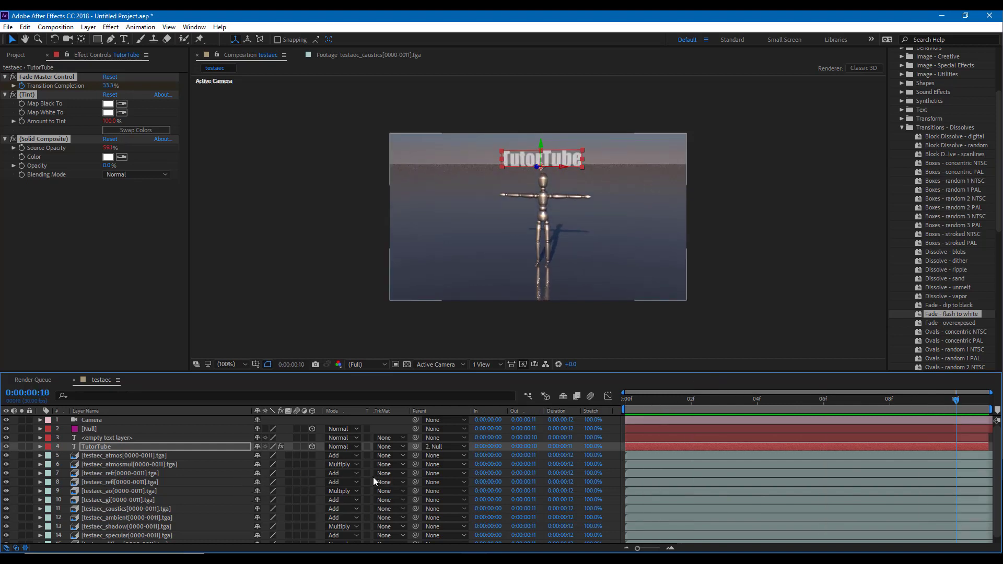
Step: Toggle the visibility of the refraction and reflection pass layers to examine what each contributes to the image
left_click(155, 474)
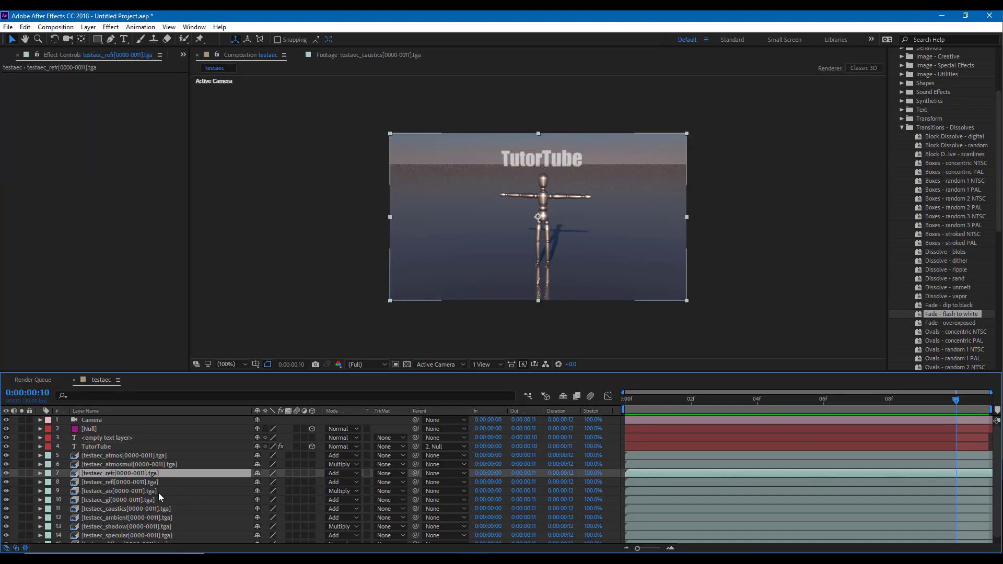
left_click(158, 493)
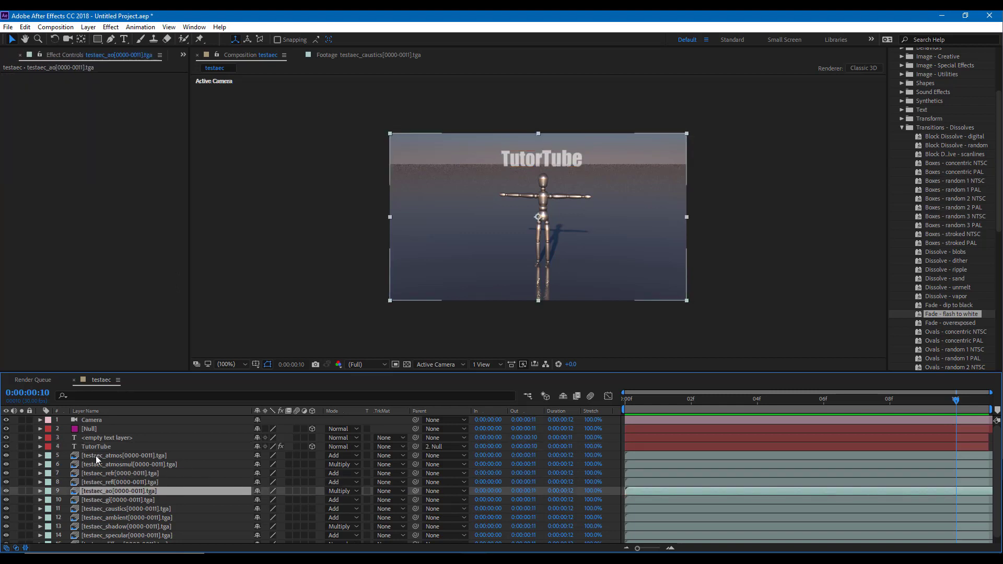
scroll(356, 425, "down", 1)
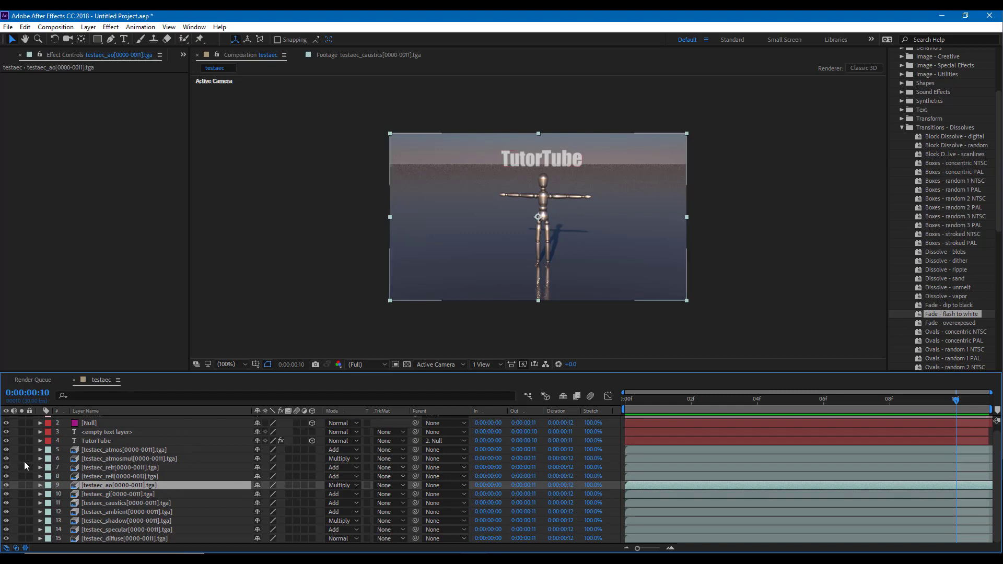
left_click(107, 467)
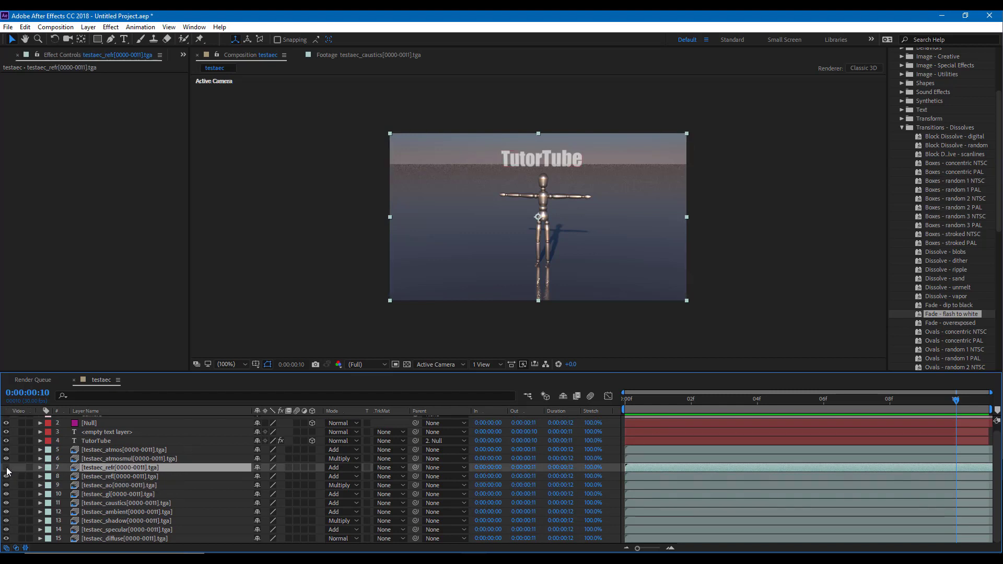
left_click(7, 477)
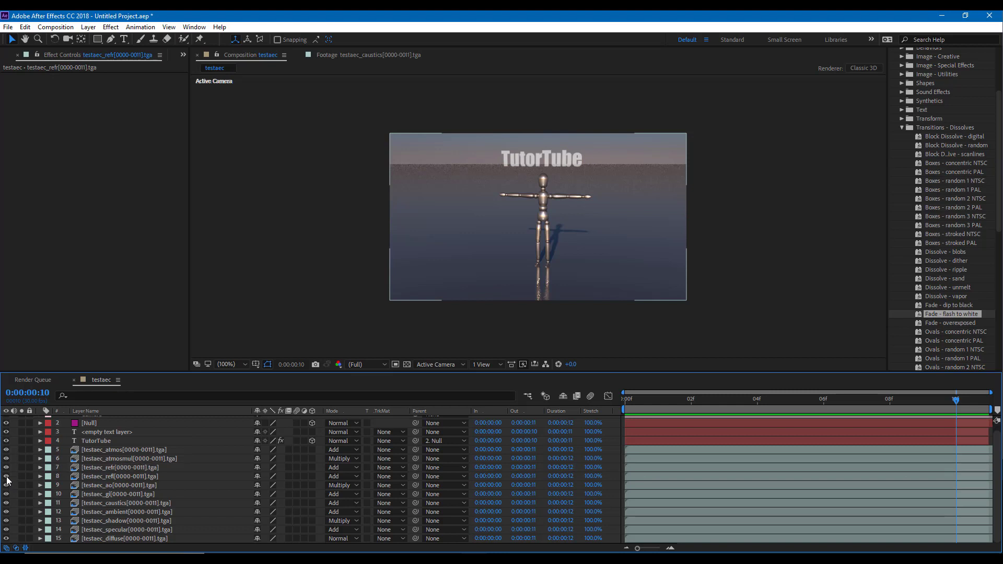
left_click(6, 476)
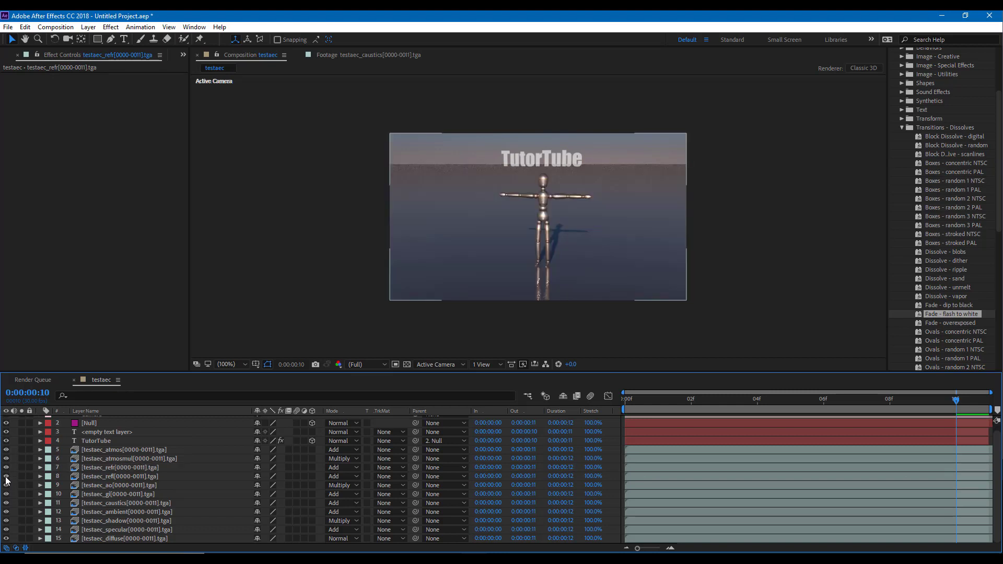
left_click(6, 477)
left_click(6, 477)
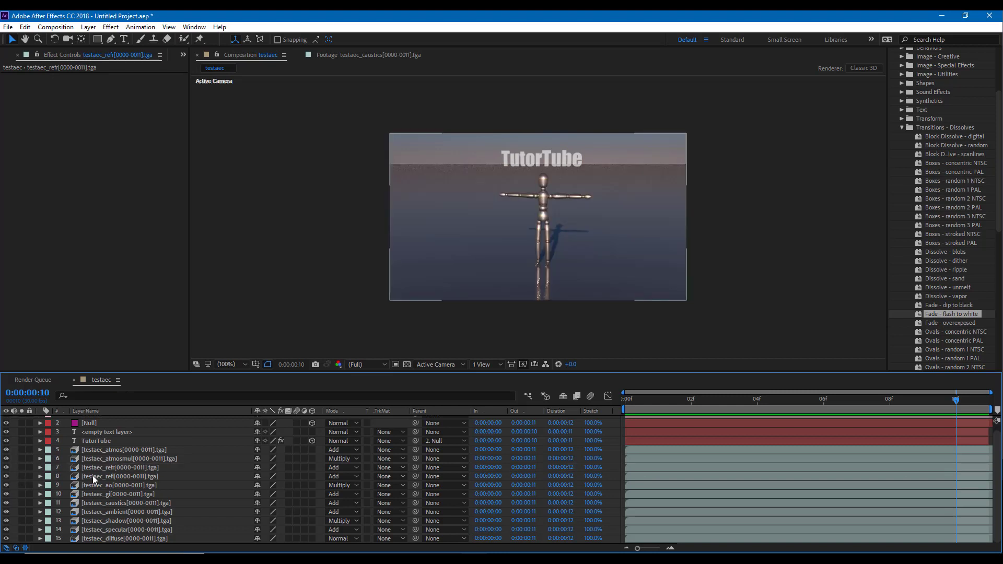
Step: Reveal the testaec_refl layer's opacity, duplicate the layer to strengthen the reflections, and check the image at frame 7
left_click(92, 475)
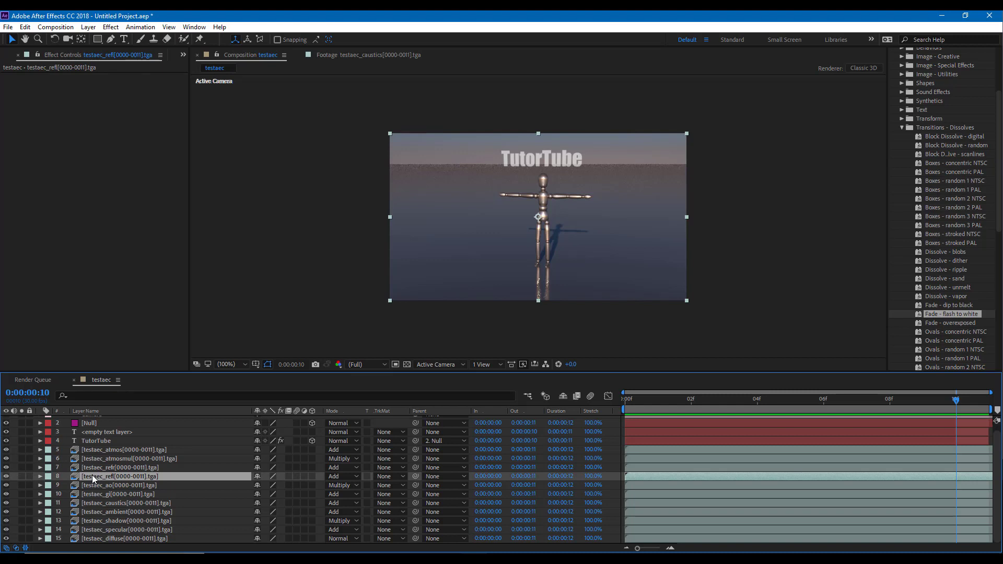
key("t")
left_click_drag(259, 486, 328, 484)
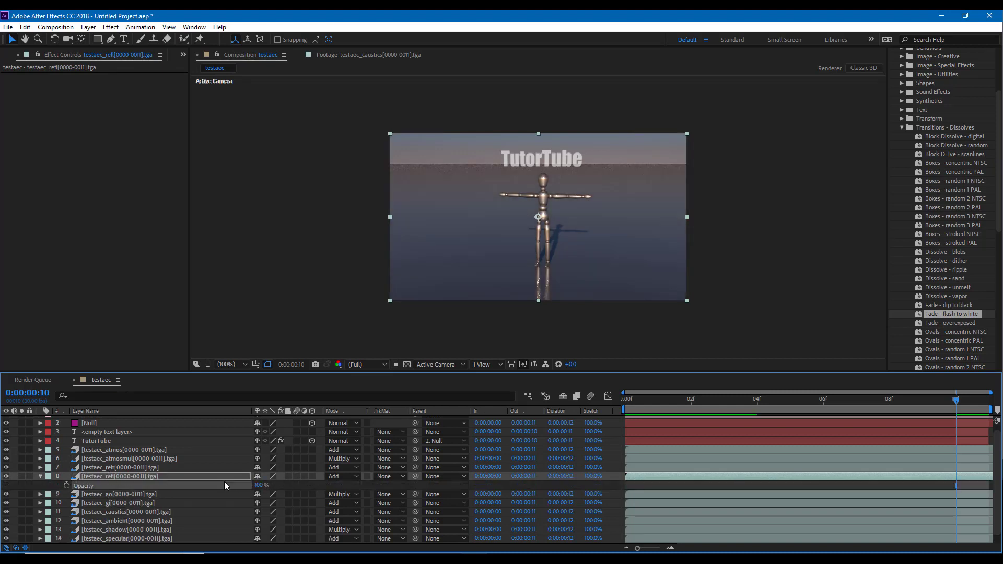
key("ctrl+d")
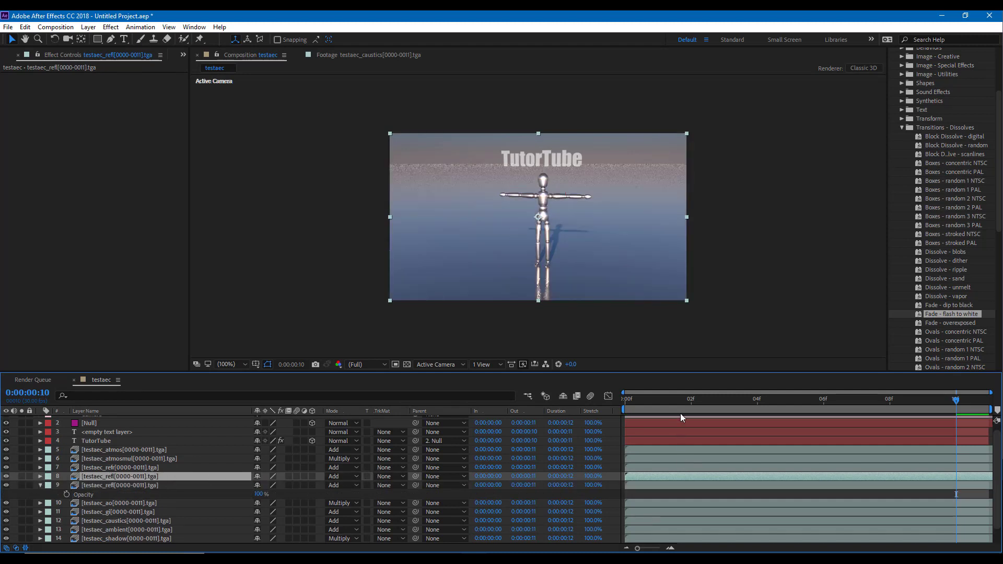
left_click(855, 393)
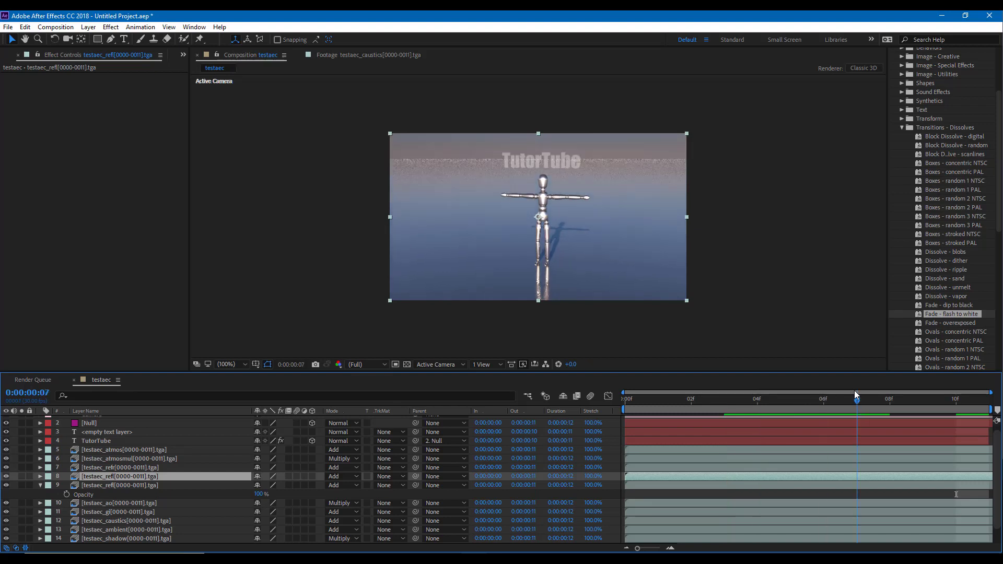